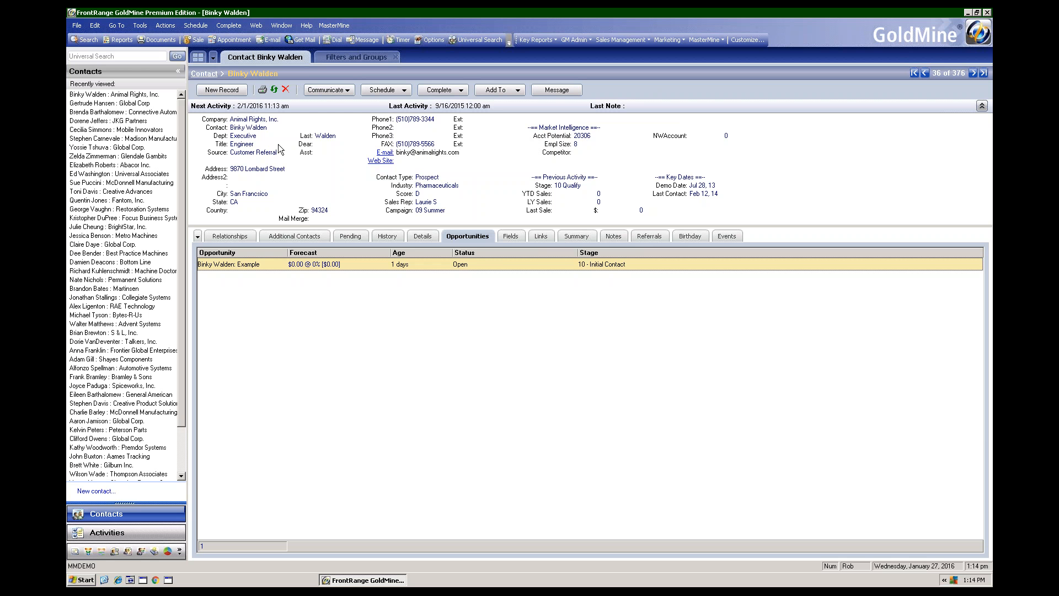
Step: Search the contacts by company name for companies beginning with "A"
double_click(222, 119)
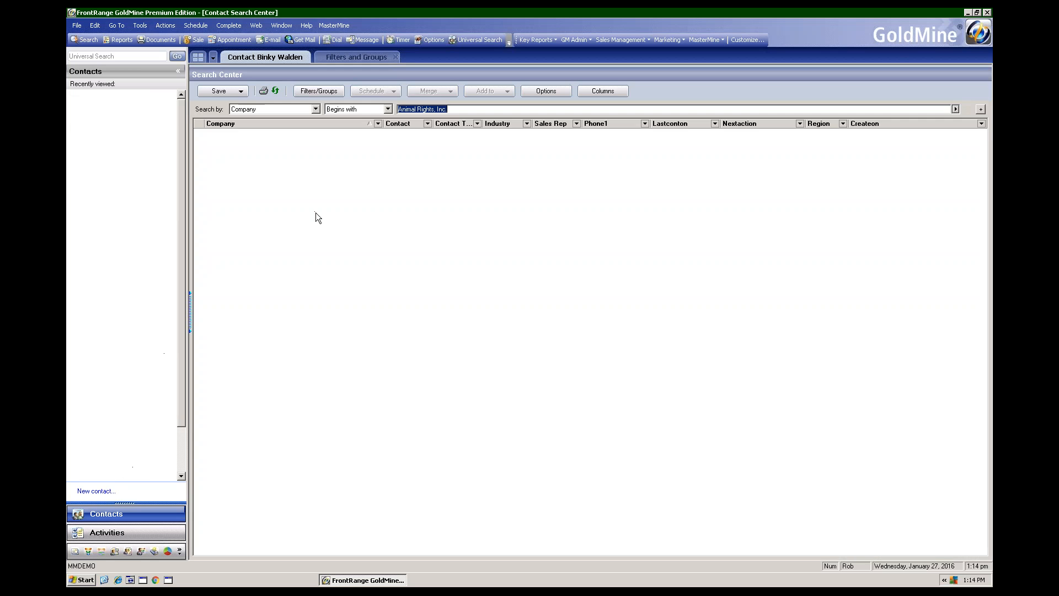
drag(447, 109, 400, 109)
key(BackSpace)
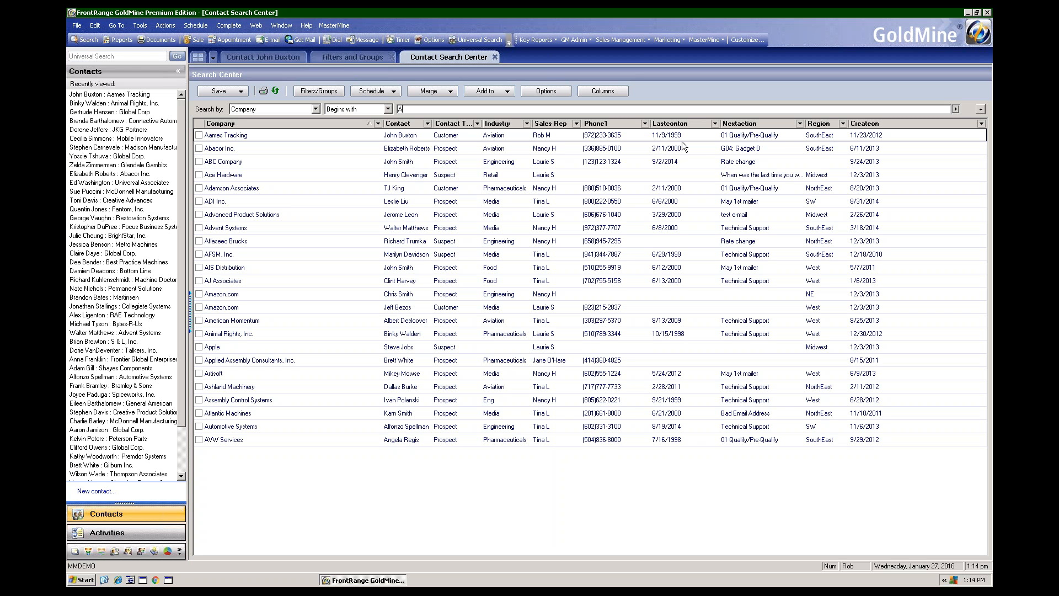
Step: Filter the company search results to the Midwest region, and restore all regions
click(842, 124)
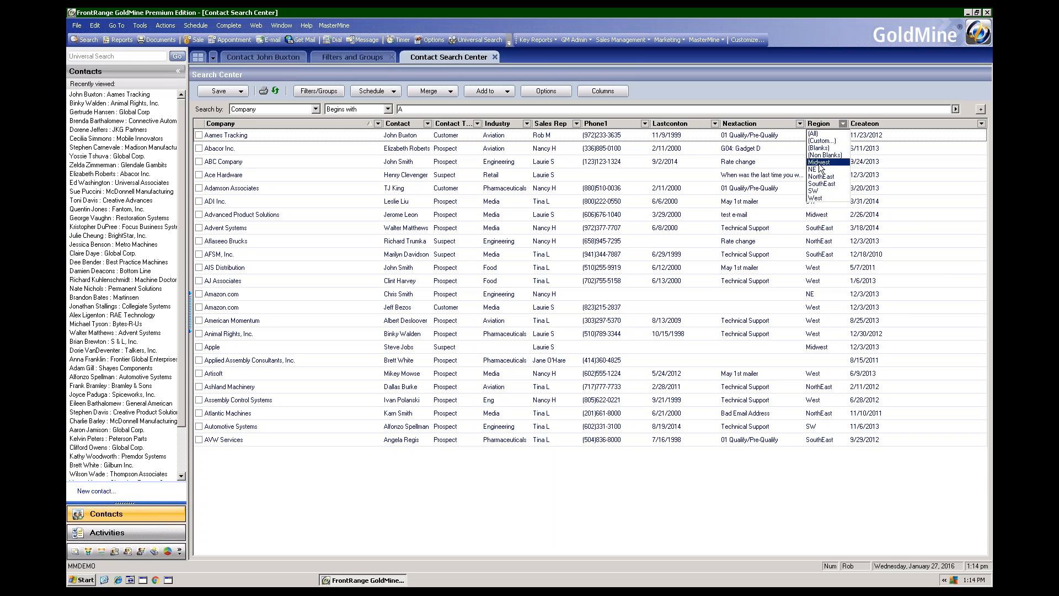
click(819, 163)
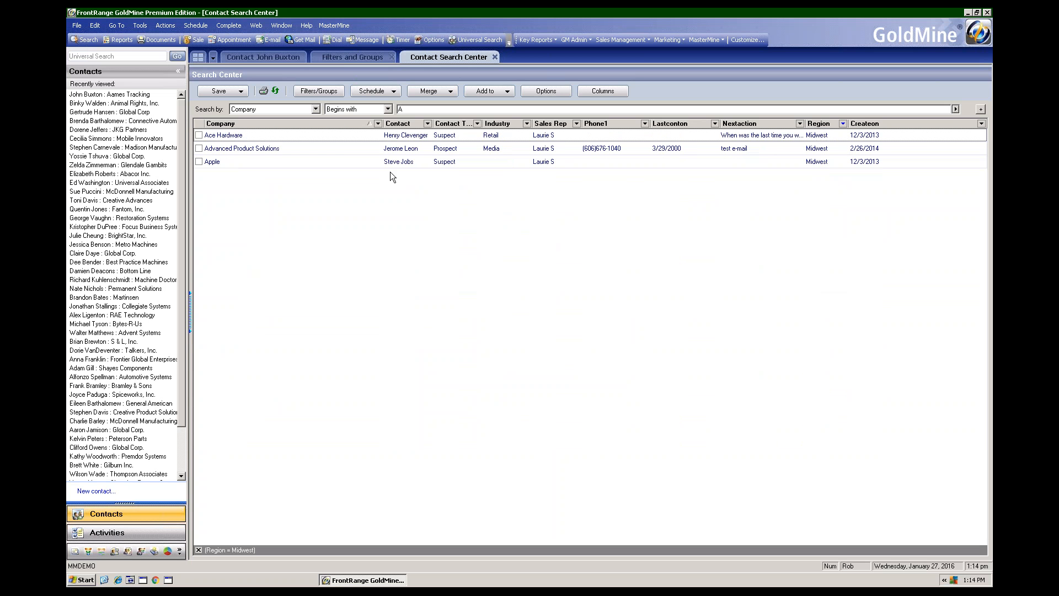
click(843, 124)
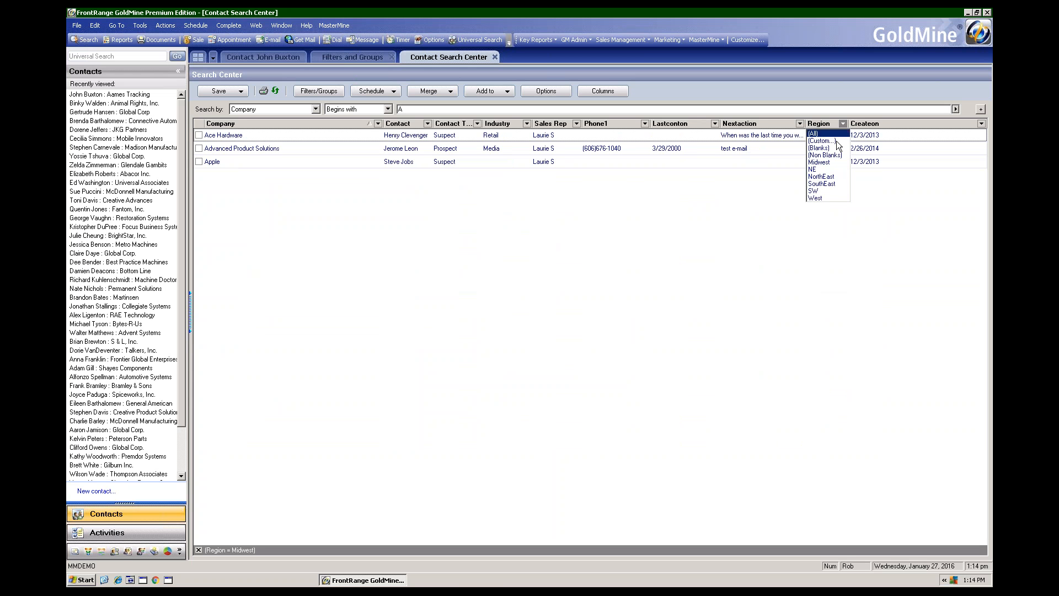
click(822, 135)
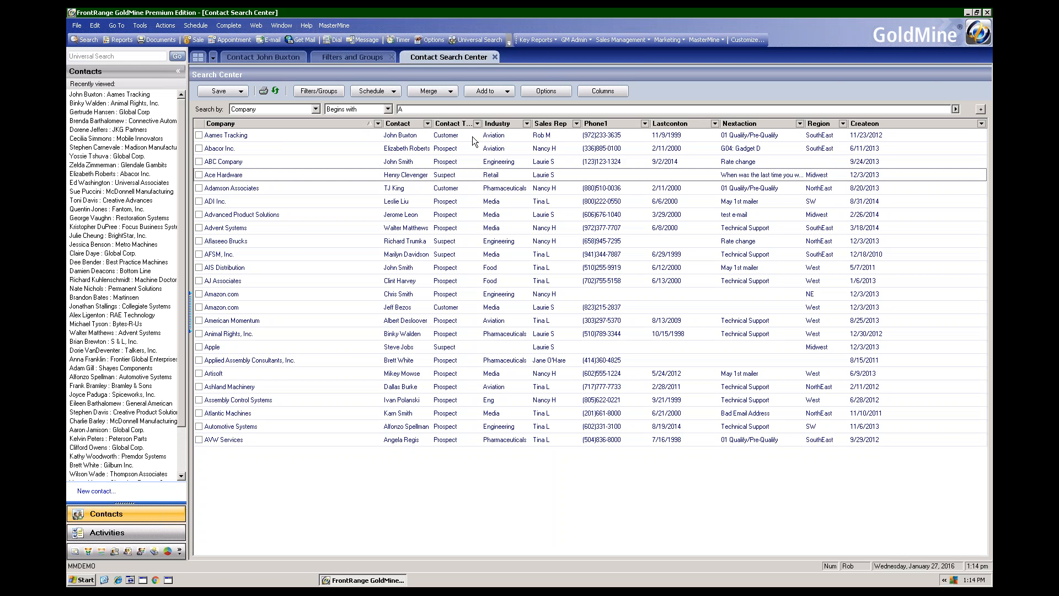
Step: Return to the open contact record and bring up the Create New MasterMine Workbook window, placed clear of the contact details
click(254, 58)
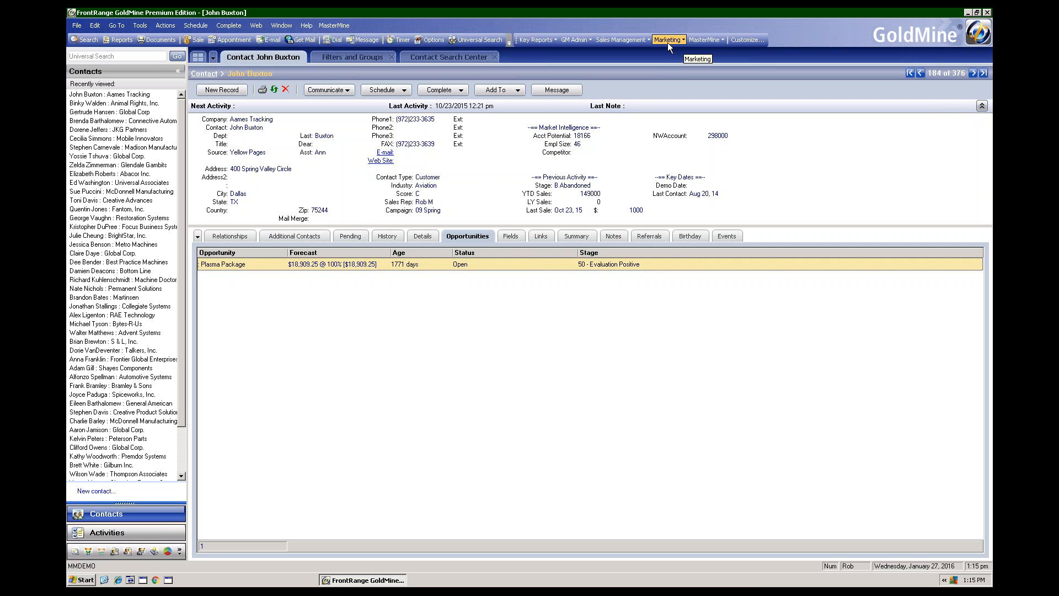
click(696, 42)
click(720, 63)
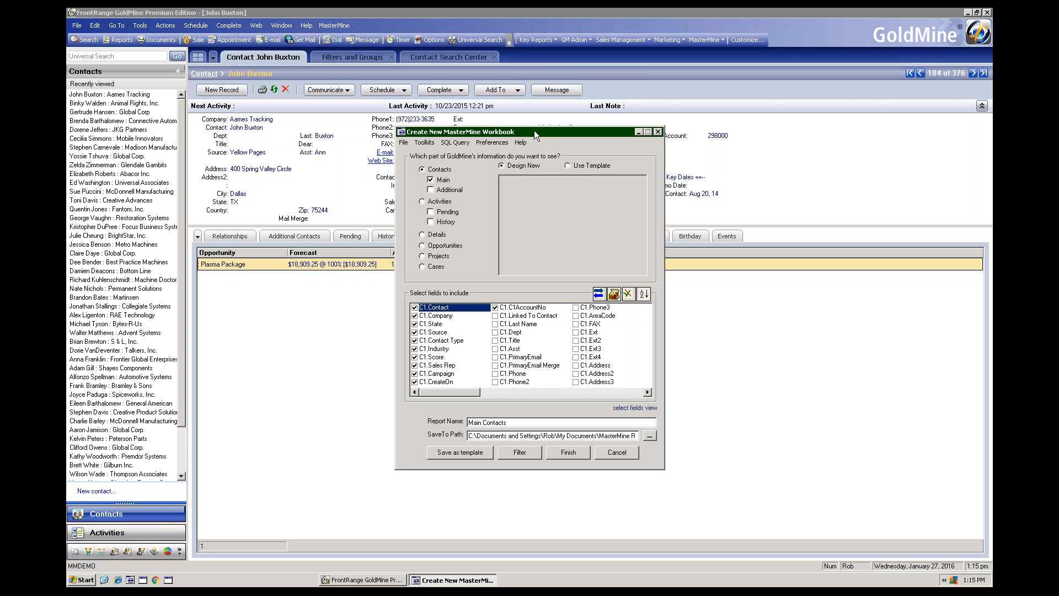
drag(539, 130, 768, 154)
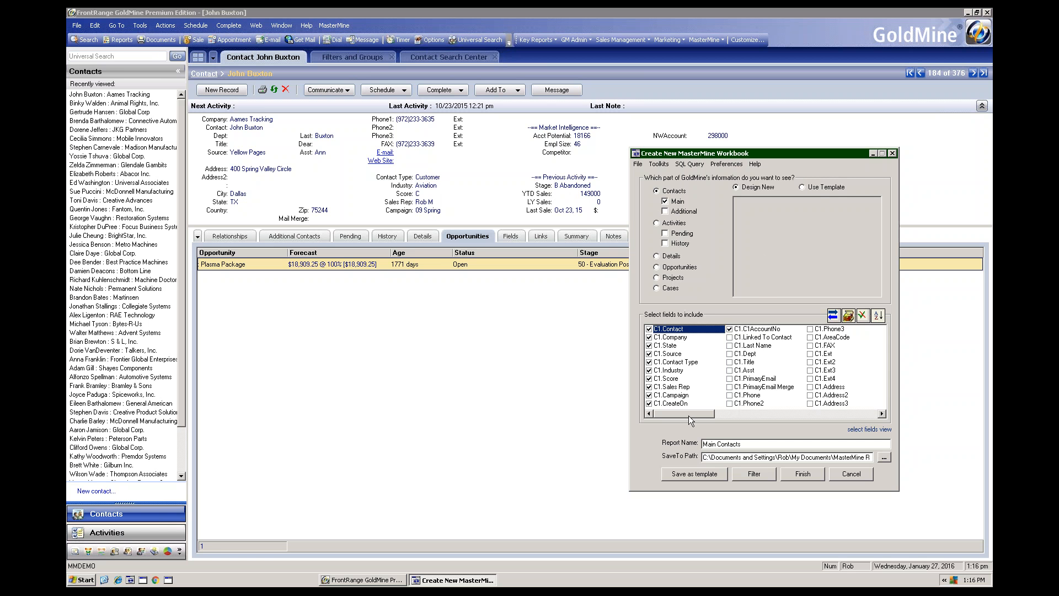
Step: Include the C2.YTD Sales and C2.LY Sales fields in the workbook, sorting the field list alphabetically
drag(689, 420, 862, 419)
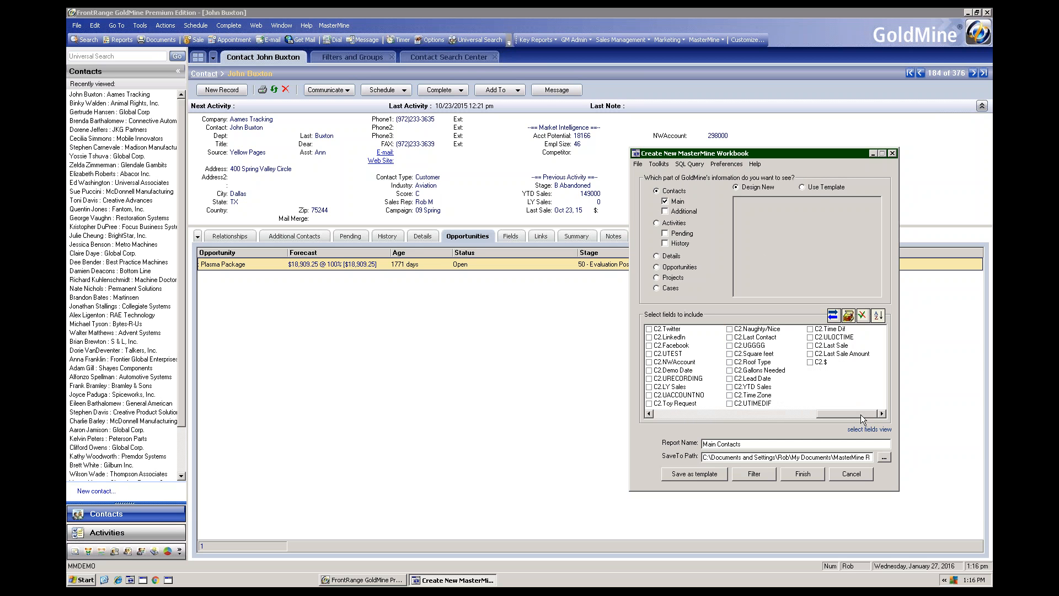
click(730, 387)
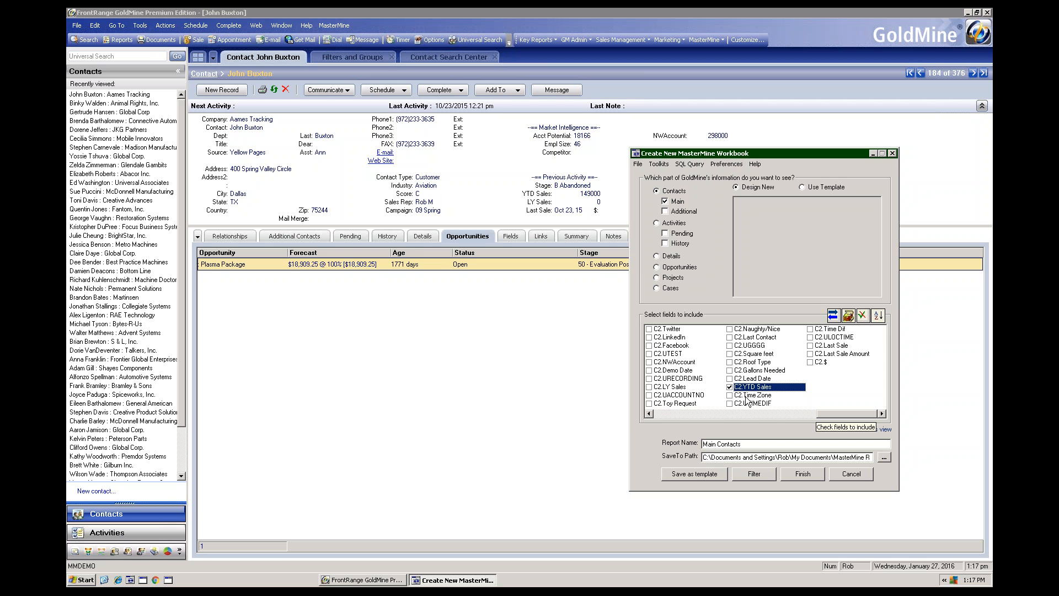
click(878, 316)
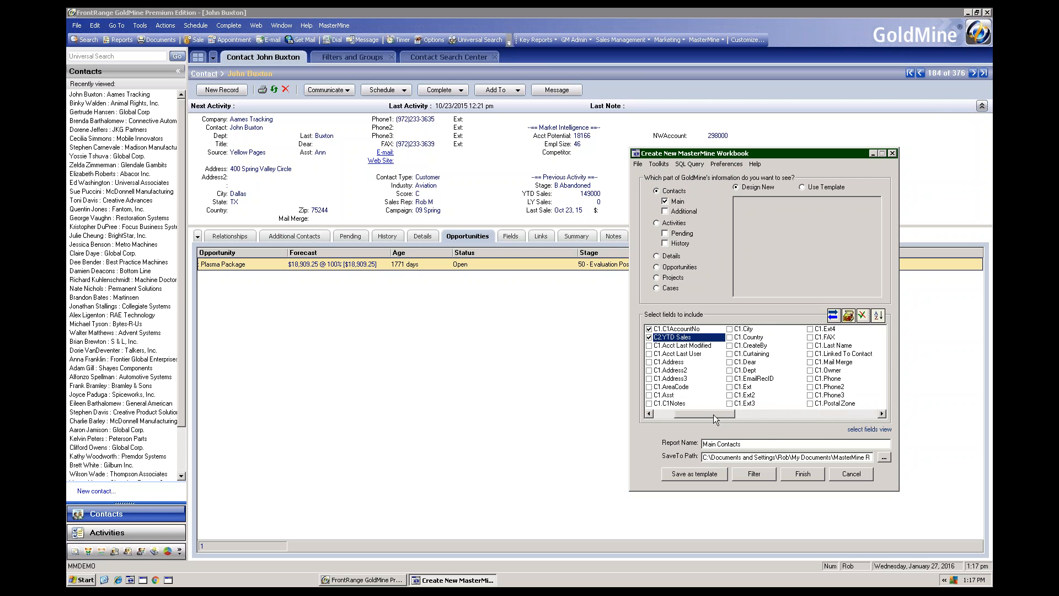
drag(716, 415, 779, 422)
click(799, 418)
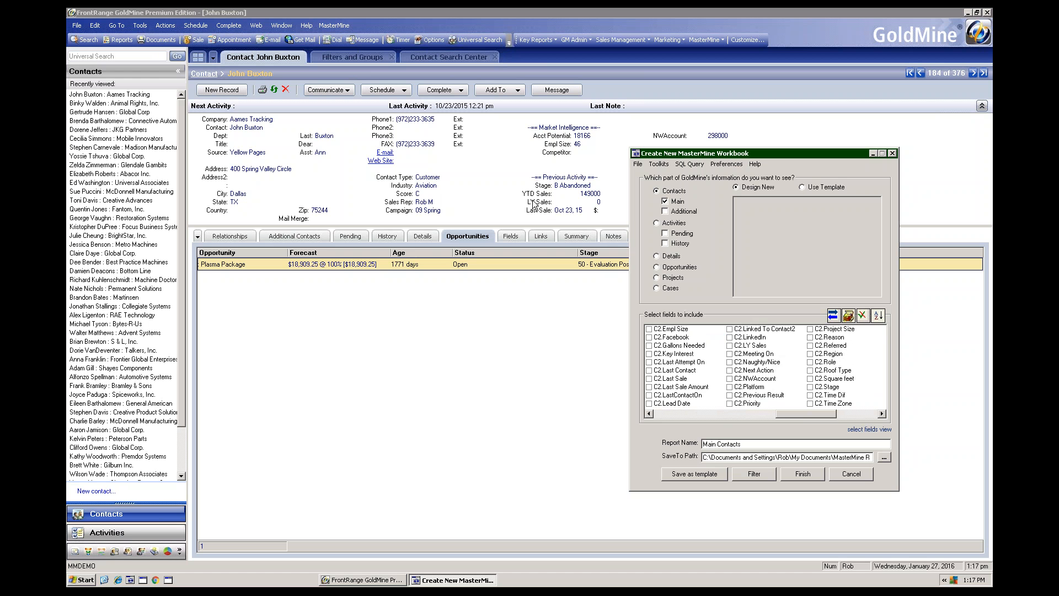
click(738, 345)
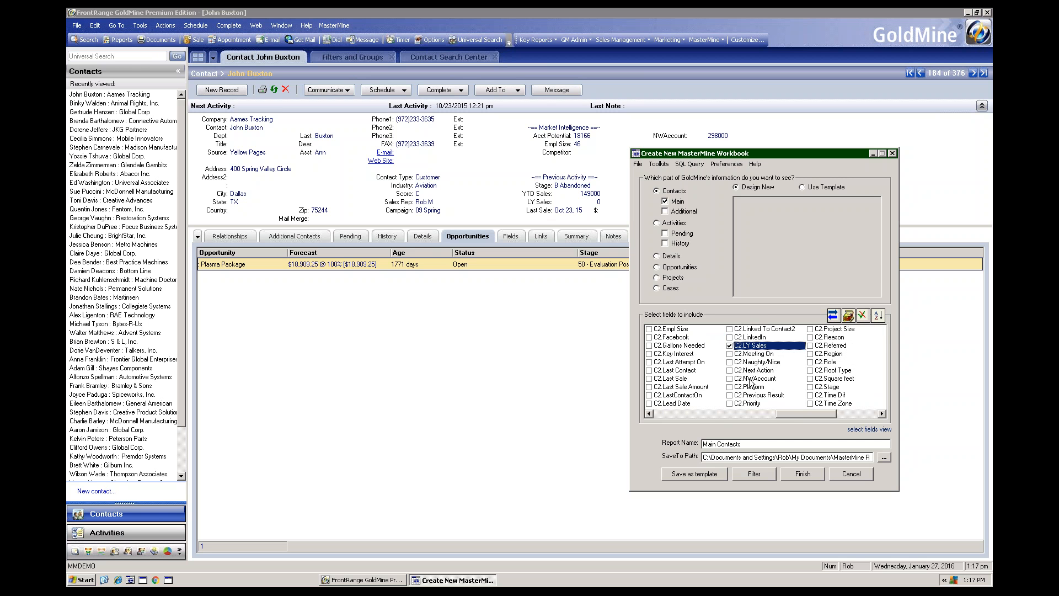
drag(787, 415, 662, 415)
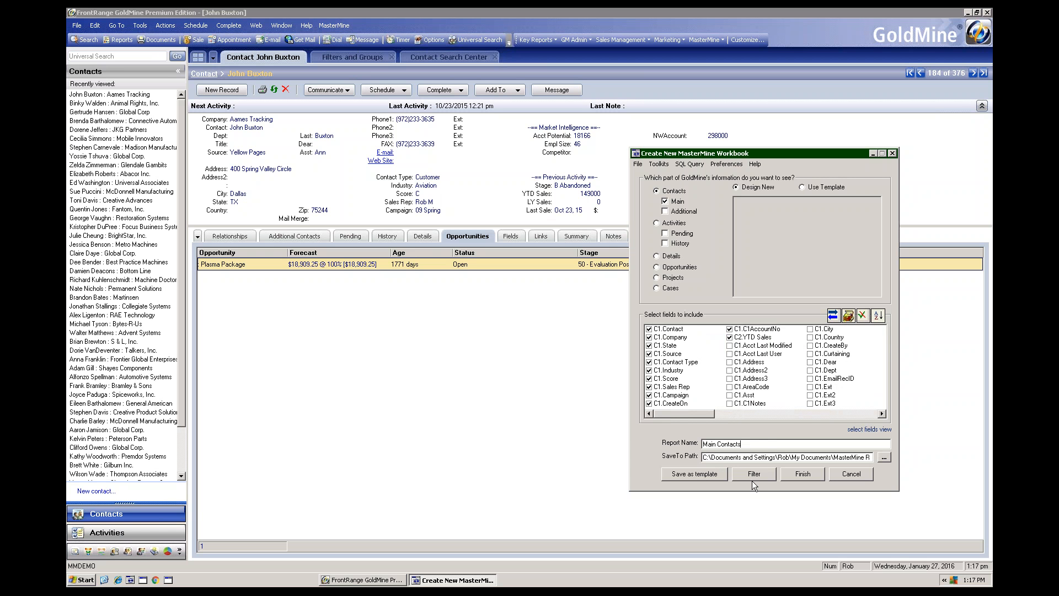
Step: Name the report "Main Contacts Overview", generate it and open the finished workbook in Excel
text(Overview)
click(794, 475)
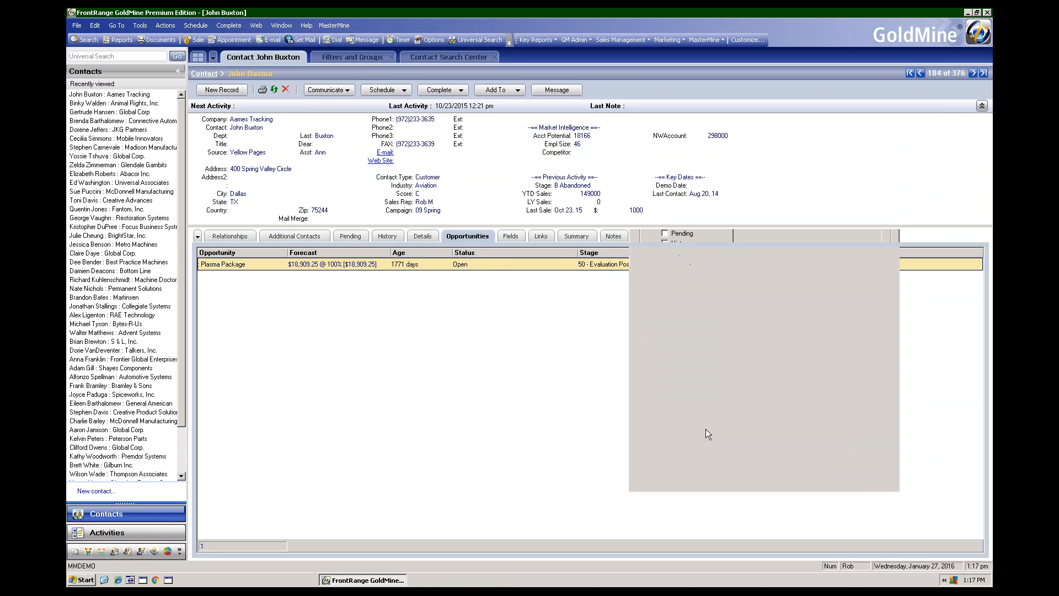
click(567, 315)
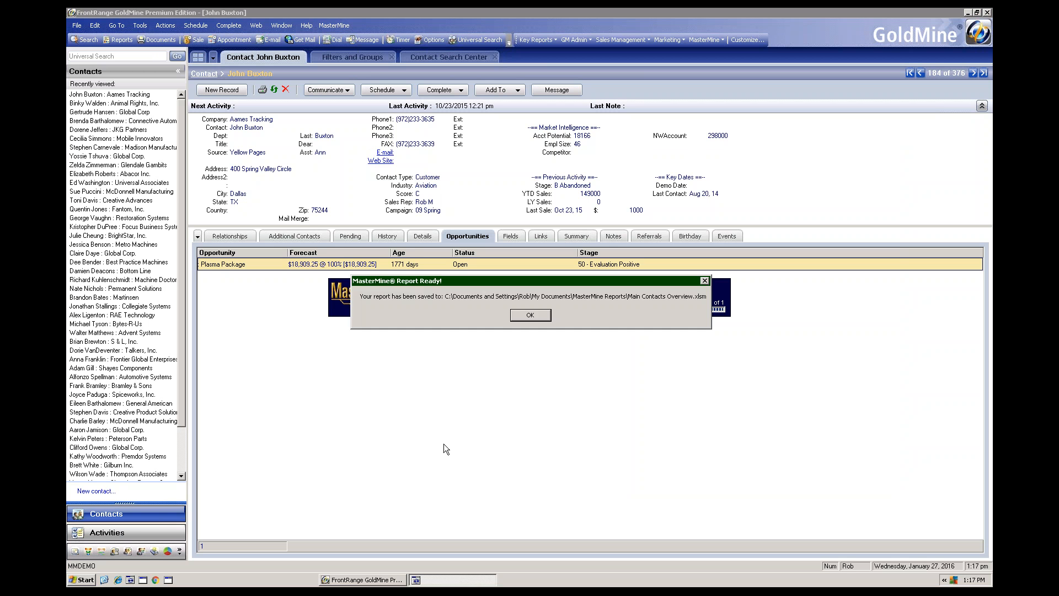
click(530, 316)
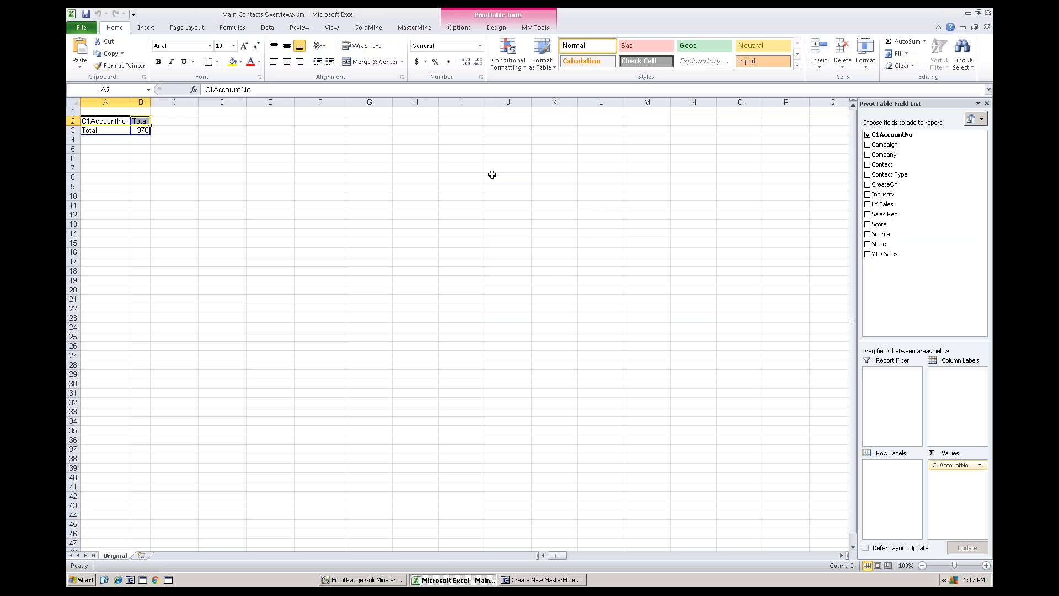
Step: Lay out the pivot table with Contact Type as row labels and Industry as column labels
click(145, 130)
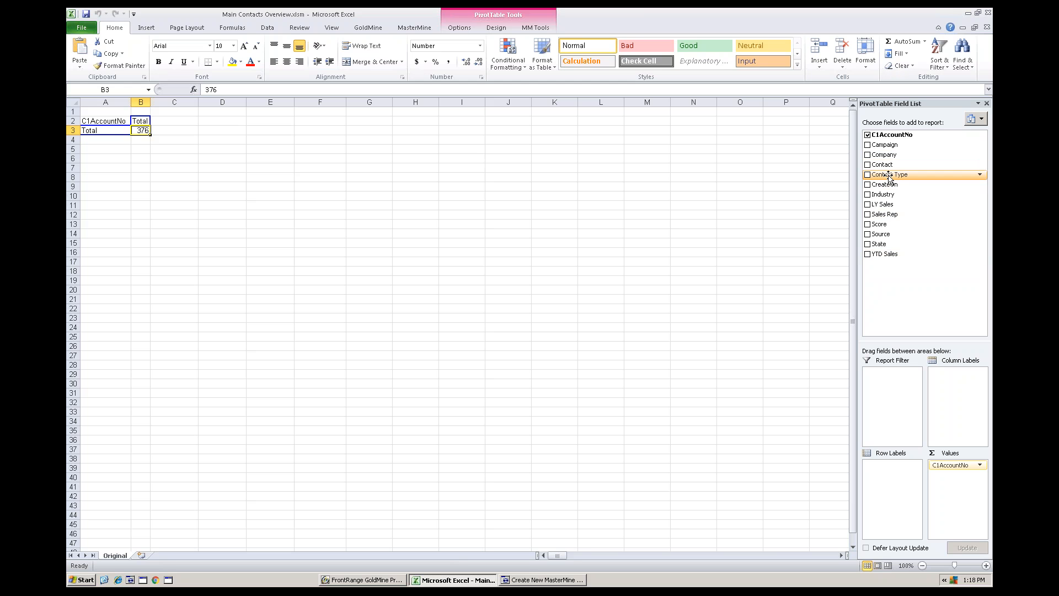
drag(889, 175, 154, 148)
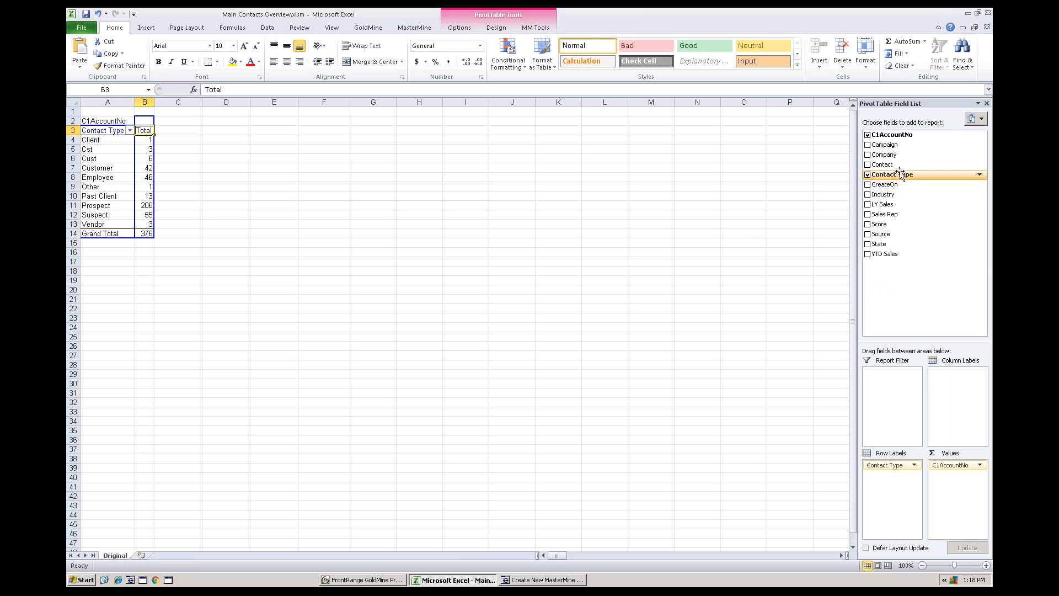
drag(891, 194, 151, 127)
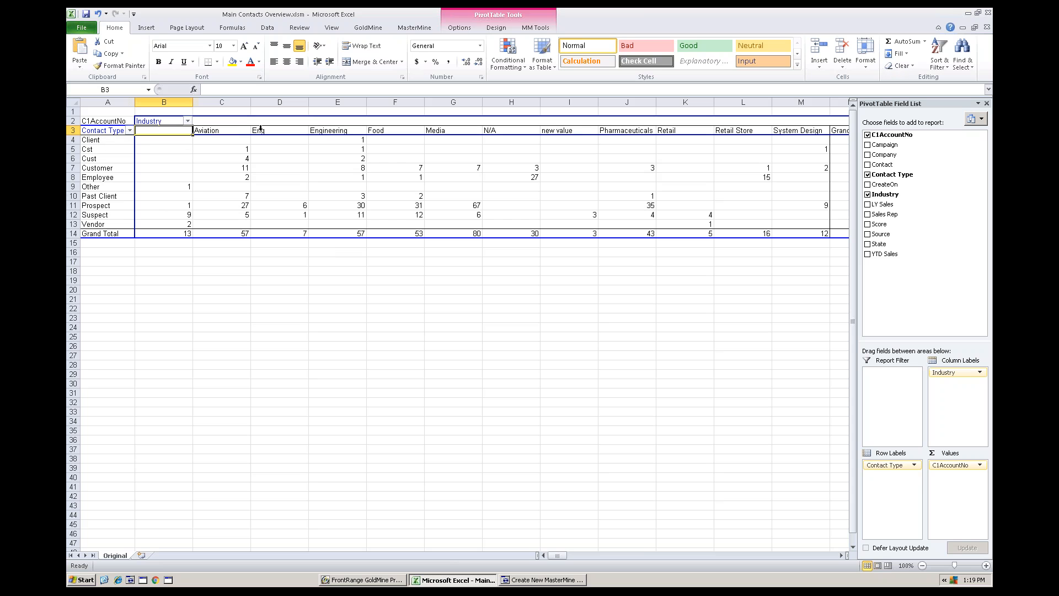
Step: Move Industry to the report filter, limit it to Engineering, and add Sales Rep as column labels
drag(153, 121, 106, 112)
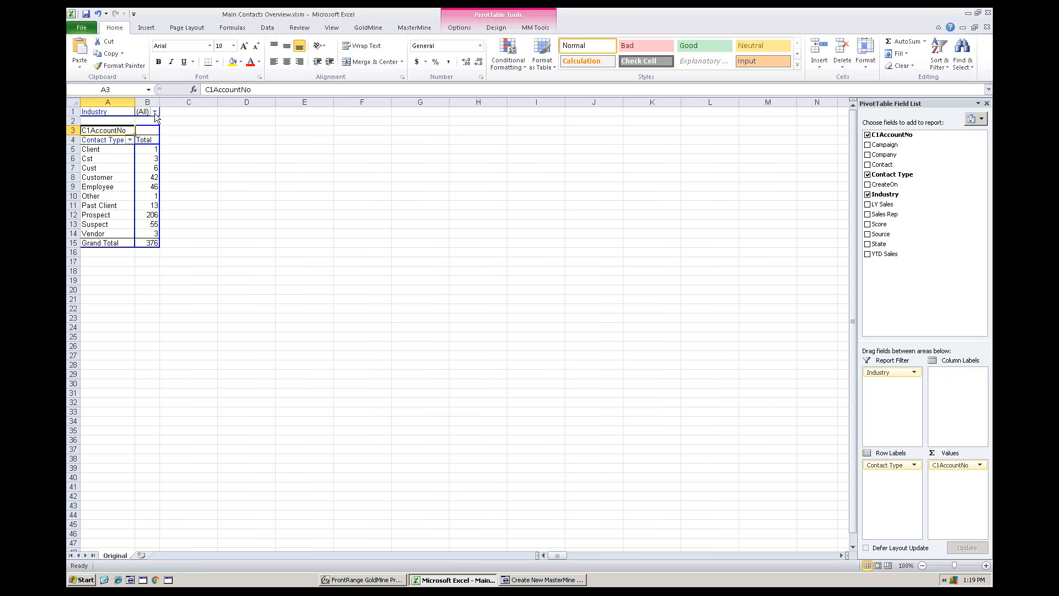
click(155, 112)
click(102, 173)
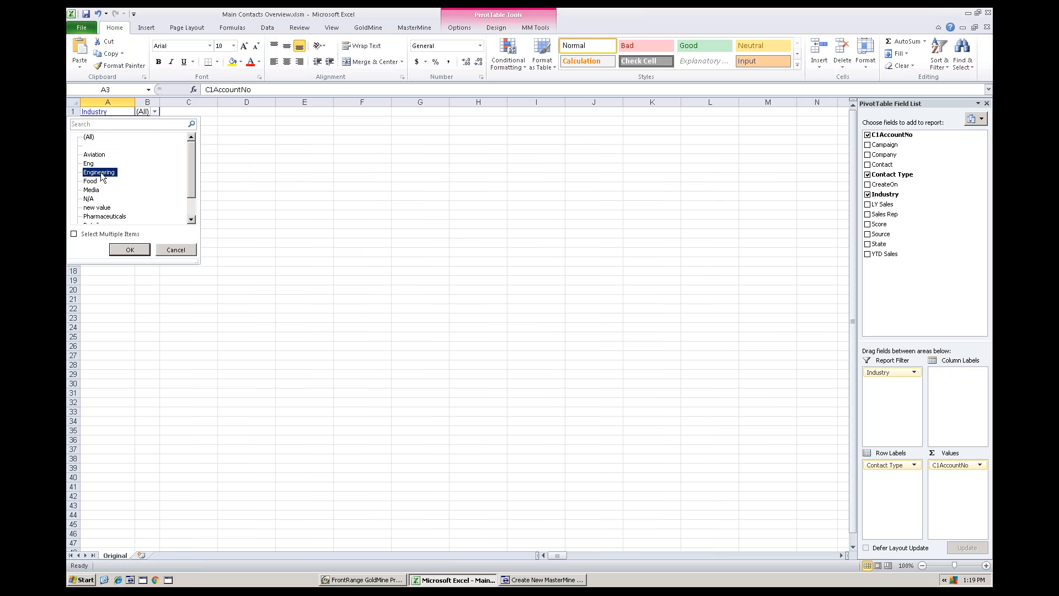
click(128, 250)
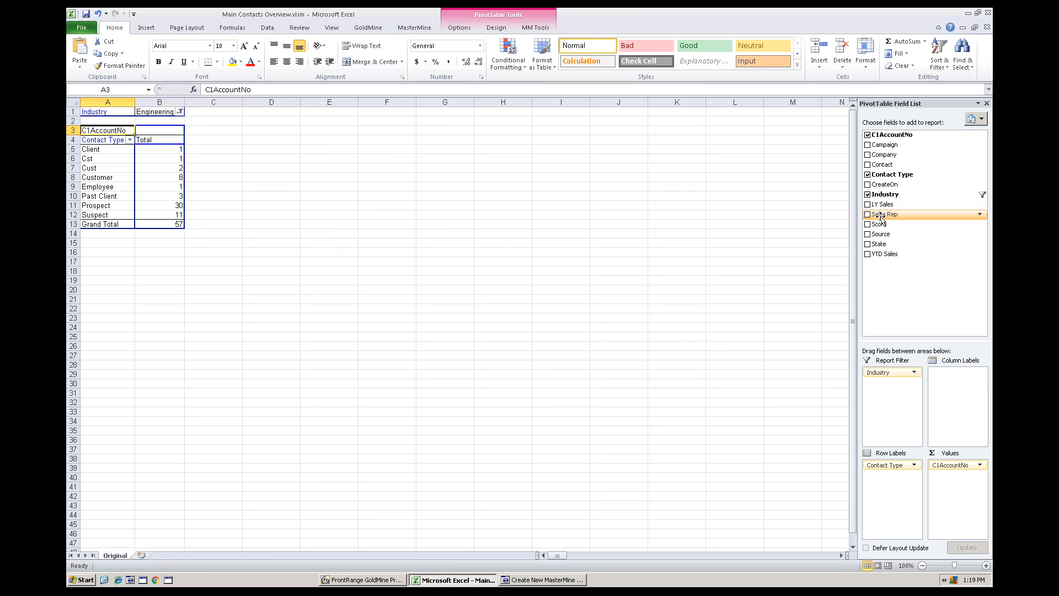
drag(881, 217, 159, 133)
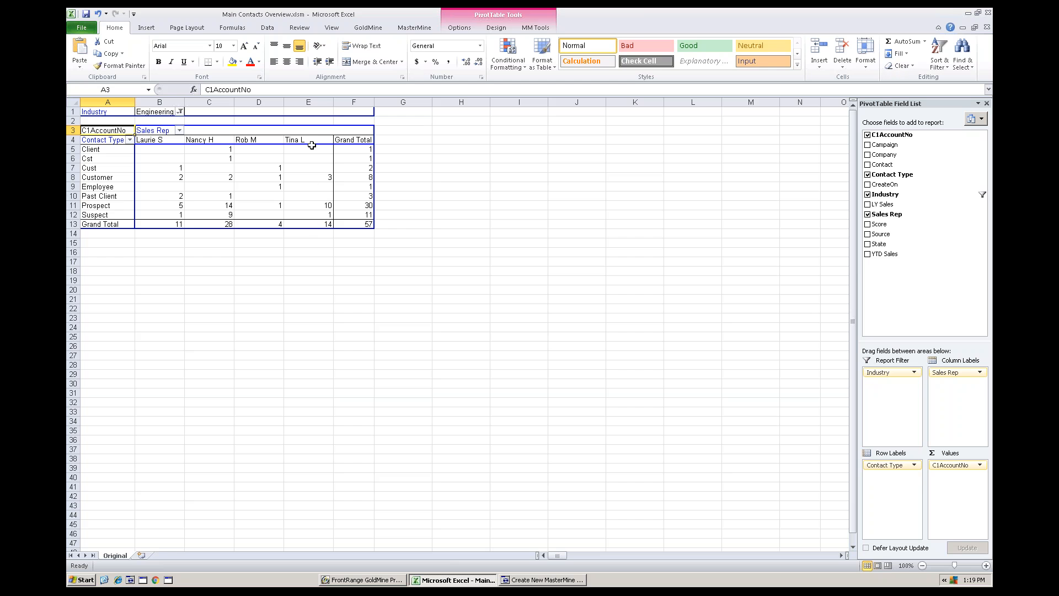
Step: Drill down into the Prospect count in cell E11 and open the Owens System Providers contact in GoldMine
click(317, 205)
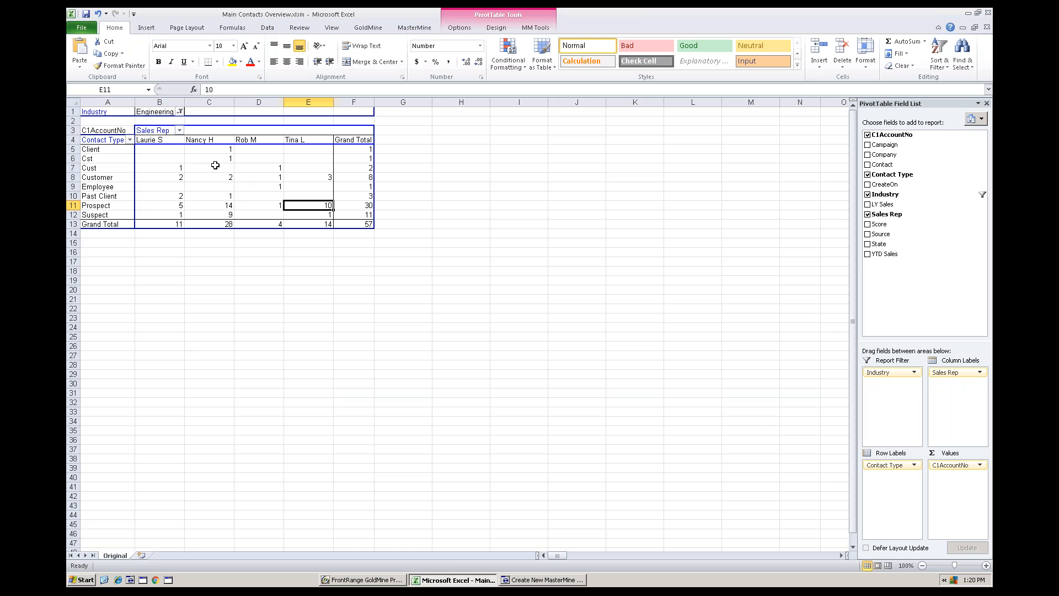
double_click(315, 205)
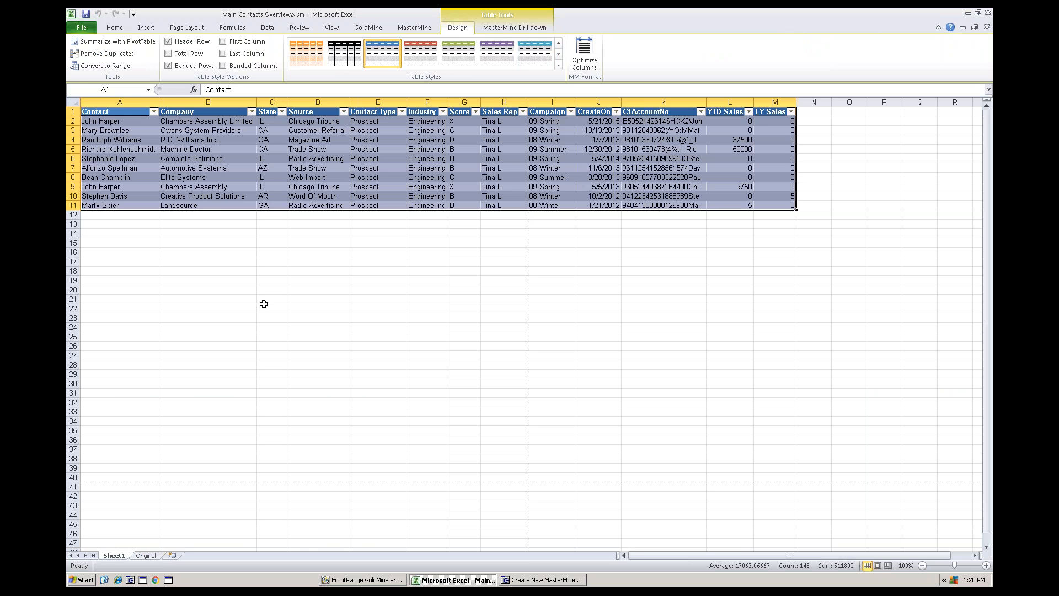
double_click(195, 130)
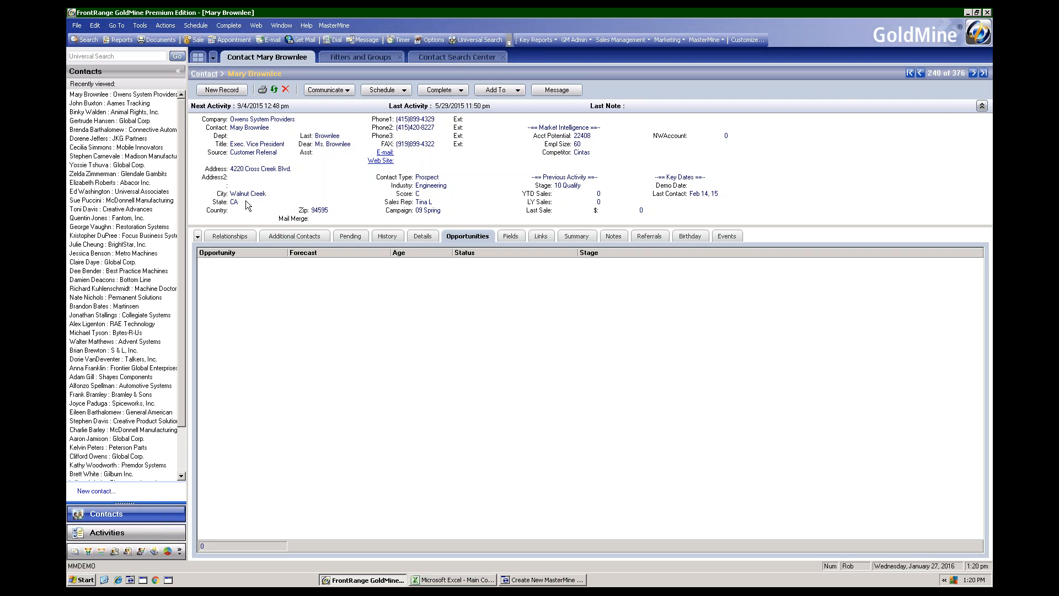
Step: Return to the Original sheet in Excel and restore its window to a smaller size positioned over GoldMine
click(458, 570)
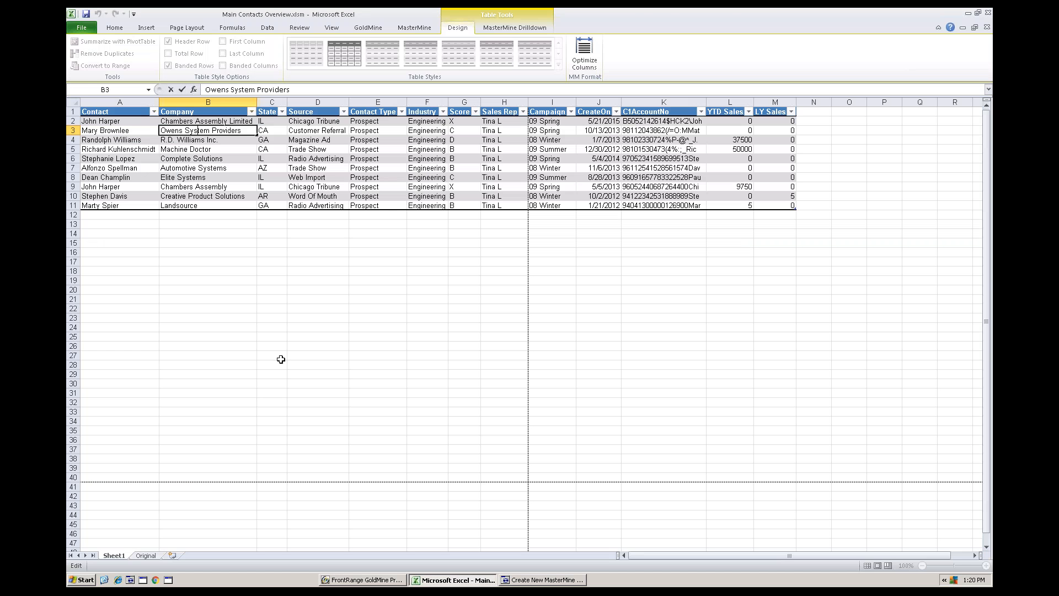
click(149, 555)
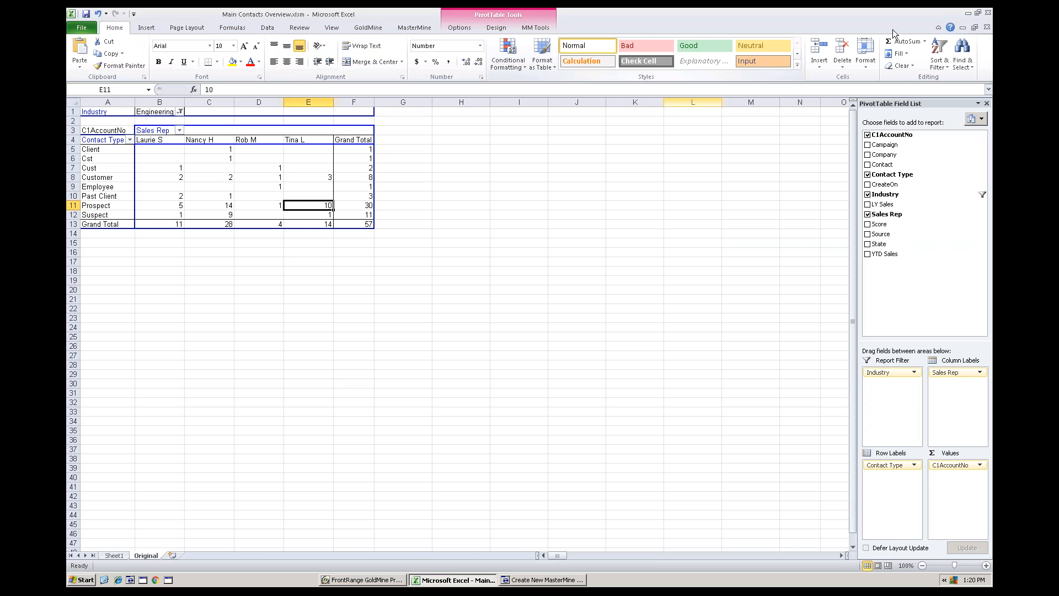
click(976, 13)
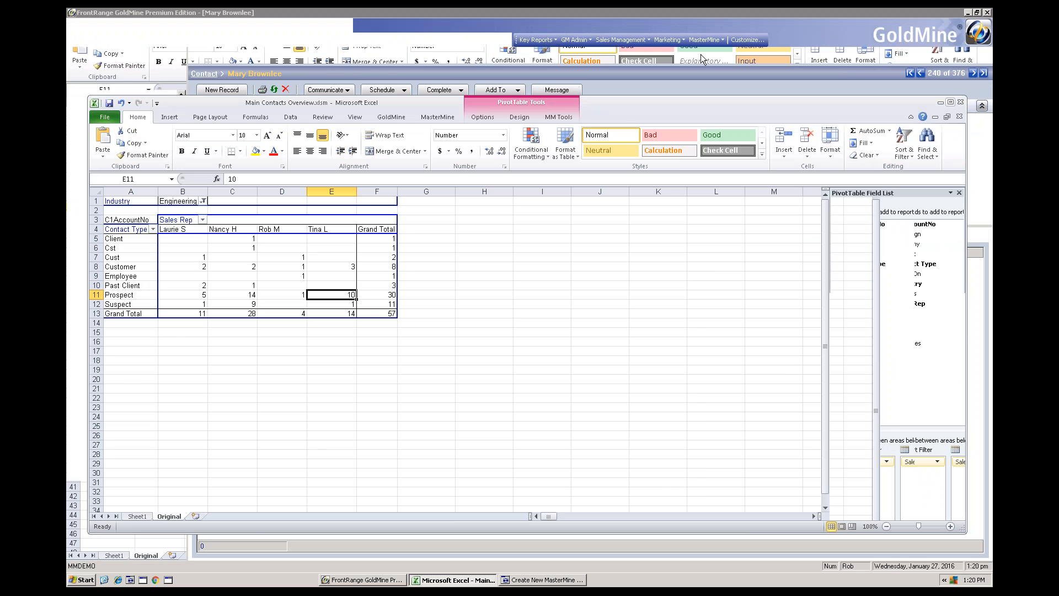
drag(498, 105, 703, 117)
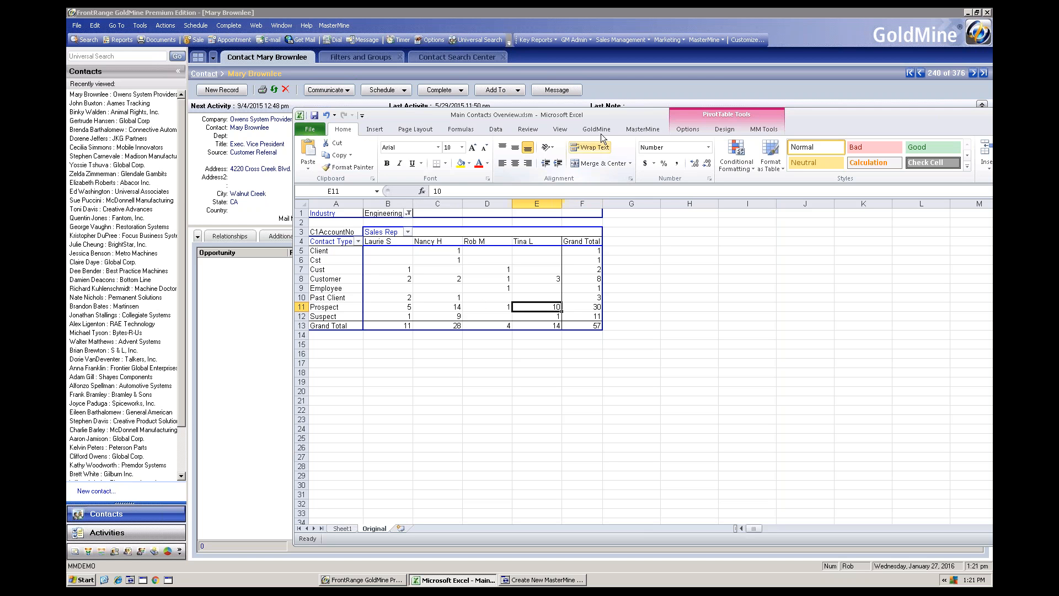
drag(616, 115, 423, 82)
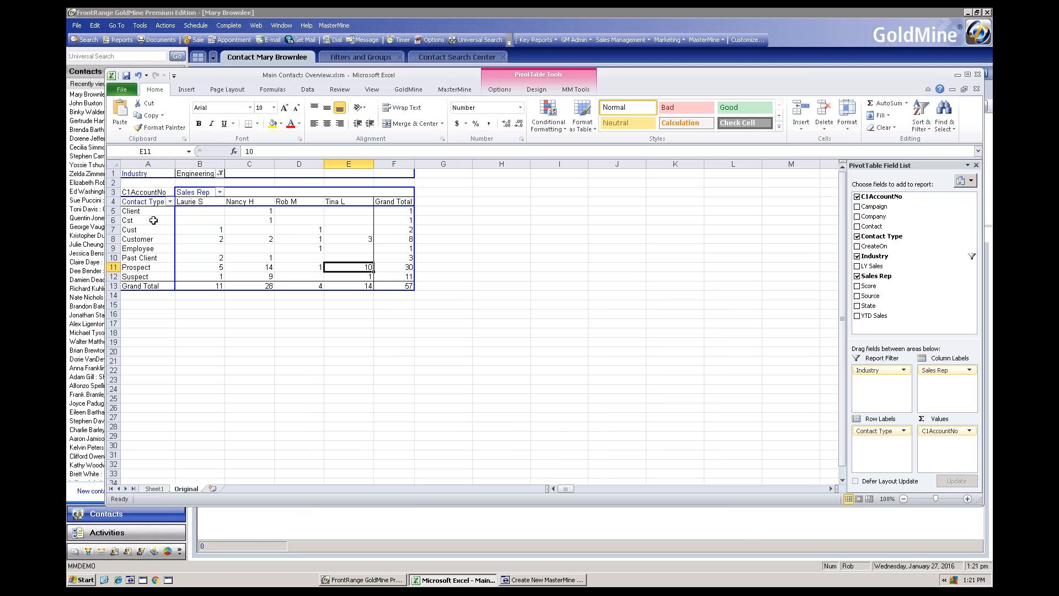
Step: Group the Client, Cst, Cust and Customer contact types under the name Clients
drag(145, 212, 150, 239)
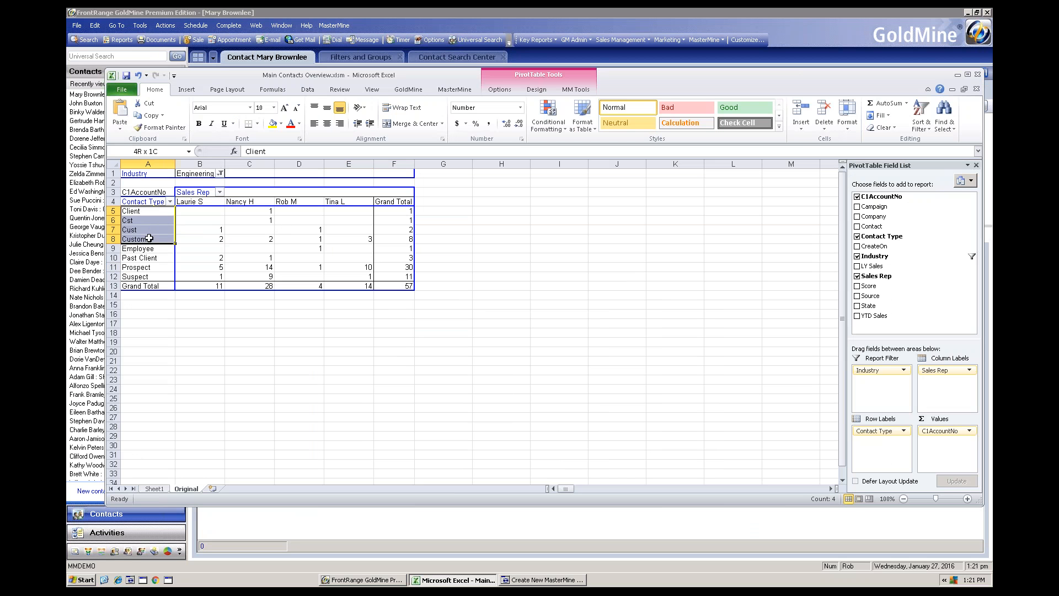
click(575, 89)
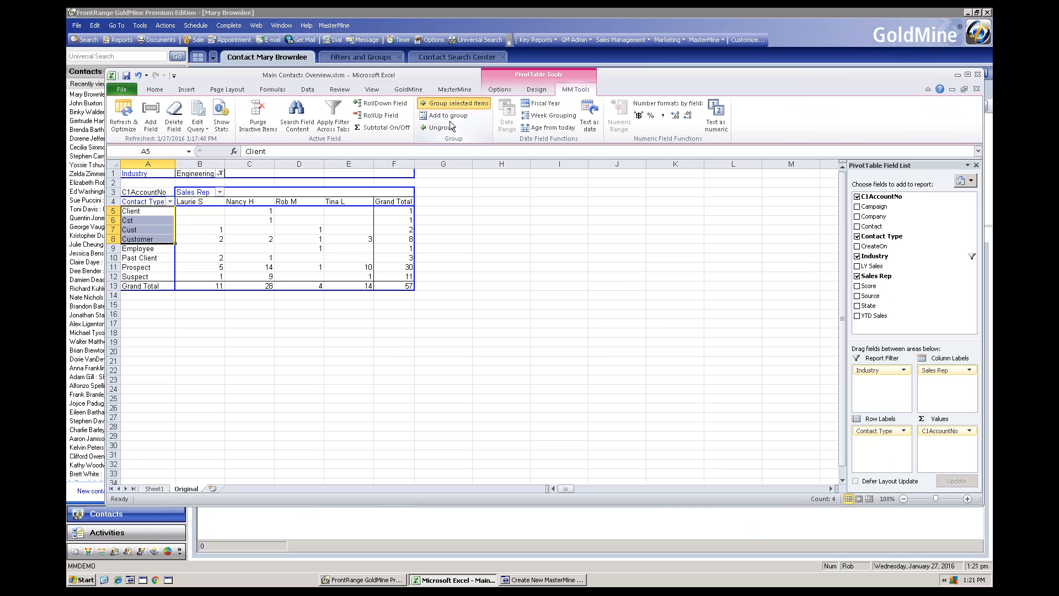
click(454, 103)
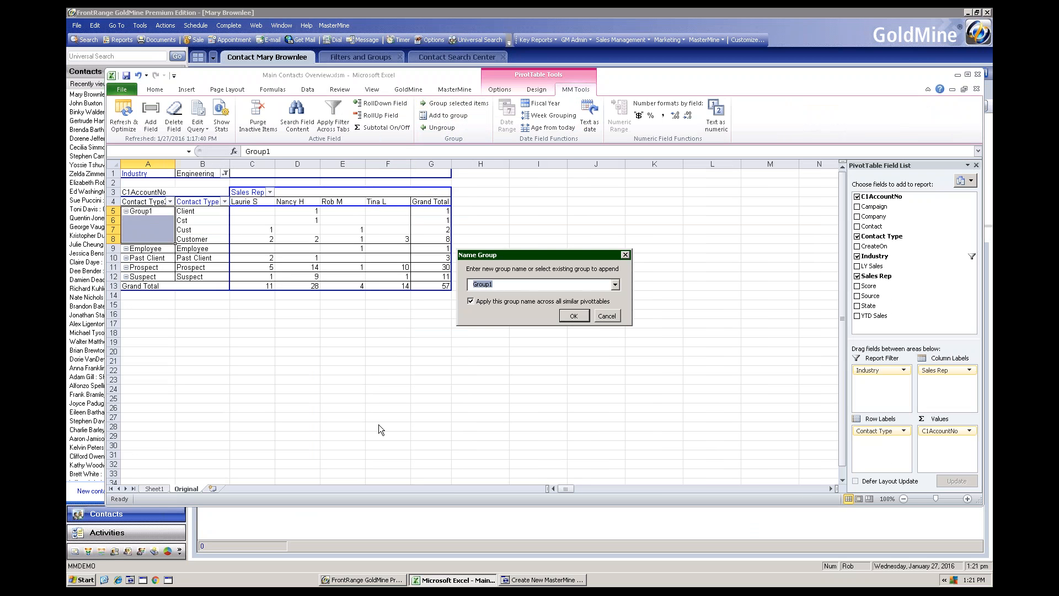
text(Clients)
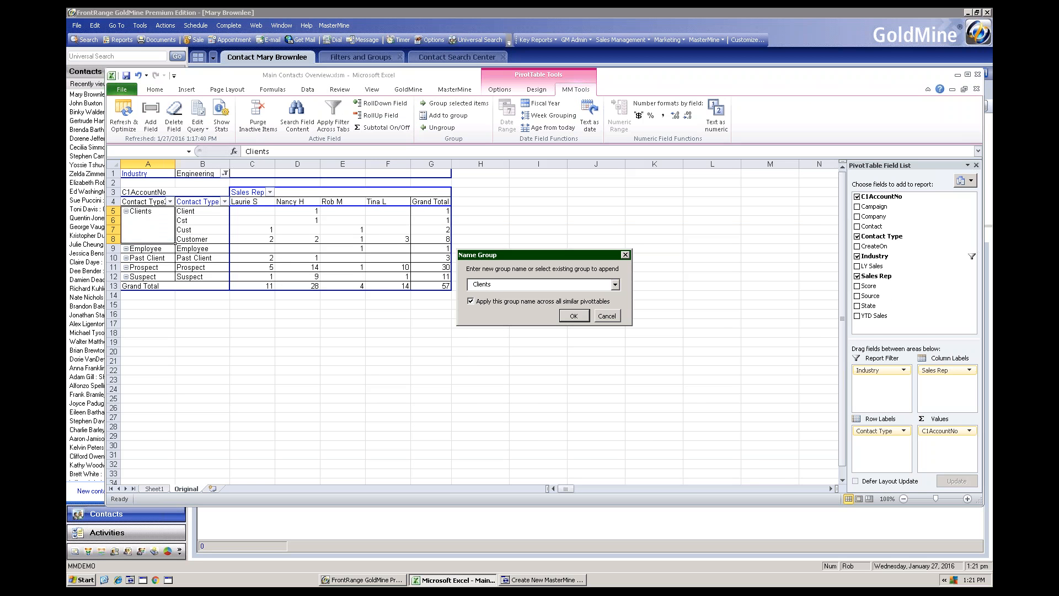
key(Return)
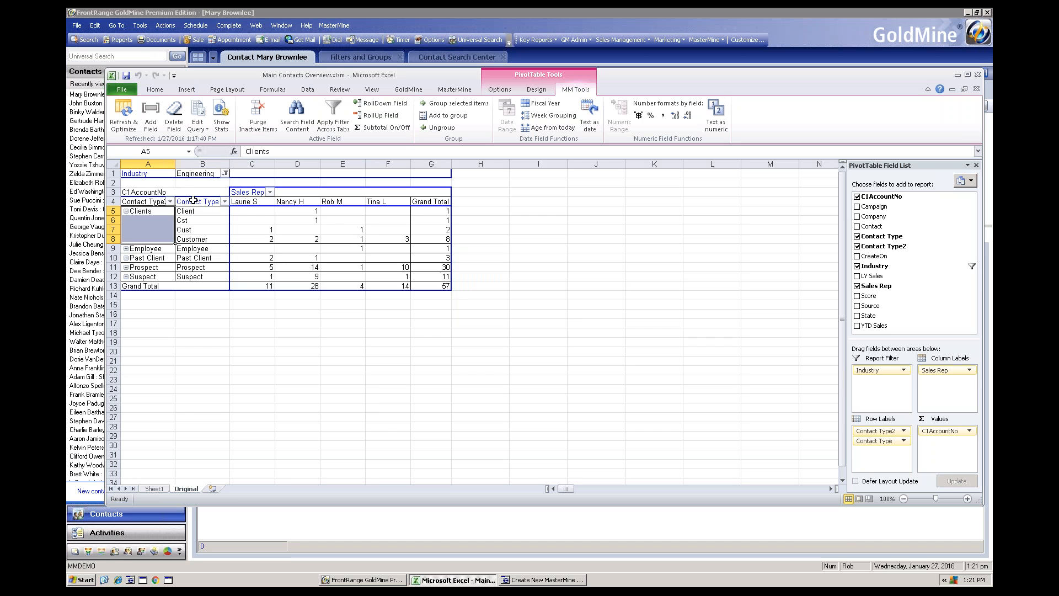
Step: Move Contact Type to the report filter and exclude Employee and Vendor from the Contact Type2 row labels
drag(194, 201, 160, 181)
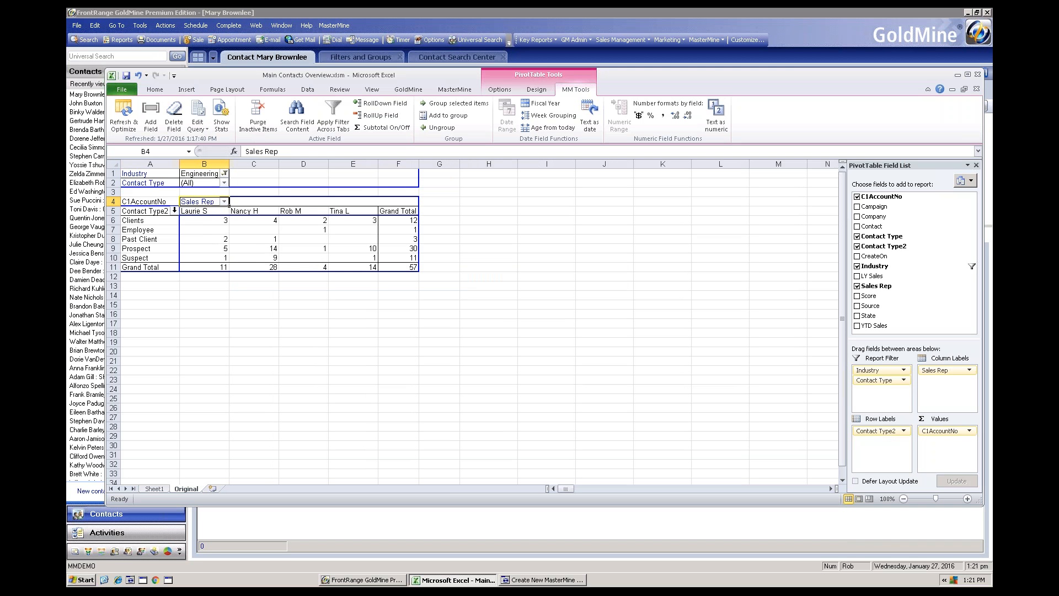
click(175, 211)
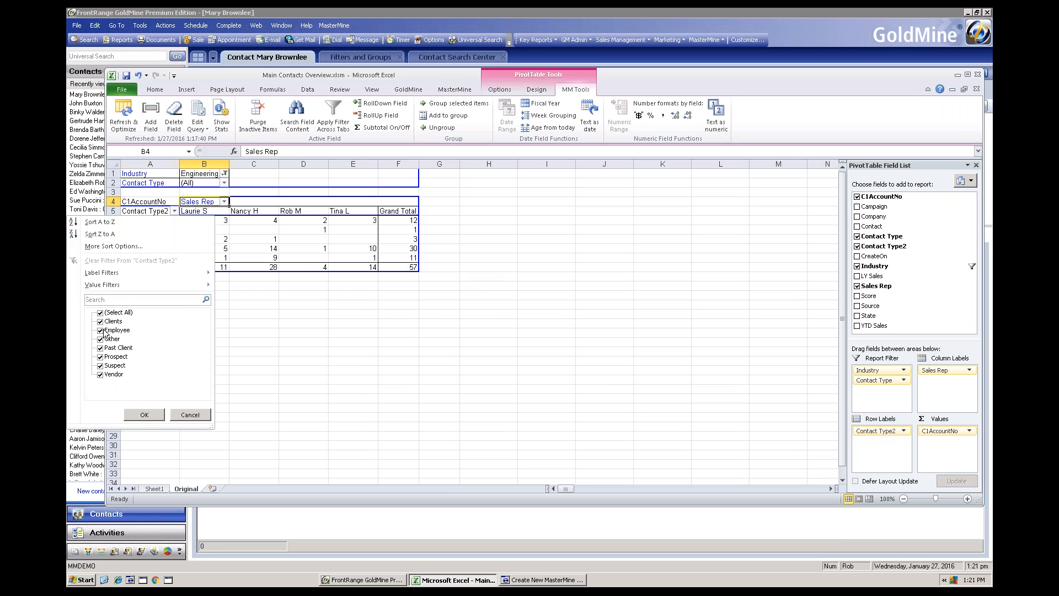
click(101, 330)
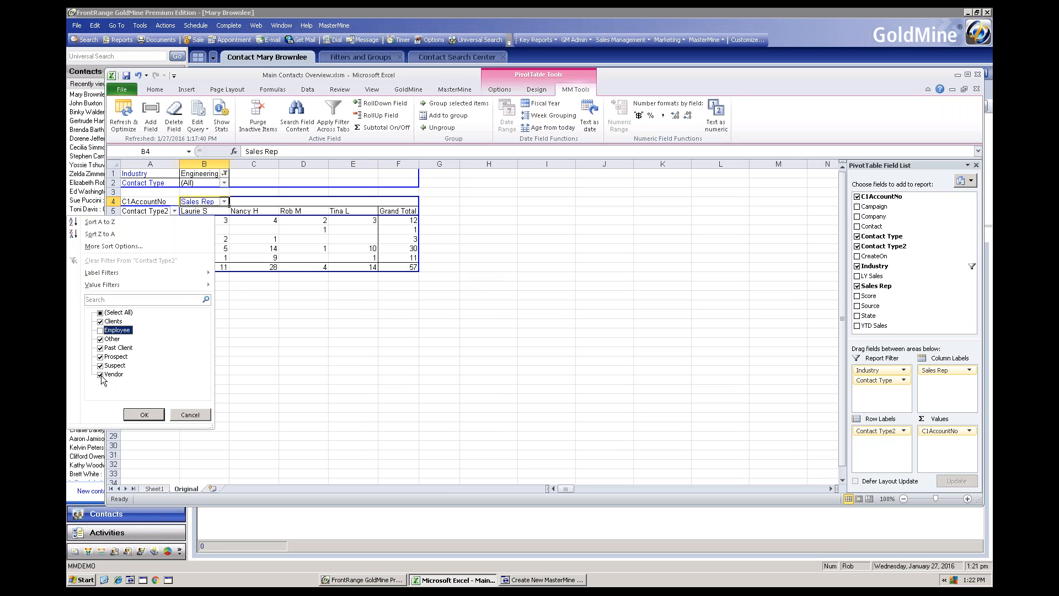
click(101, 374)
click(144, 415)
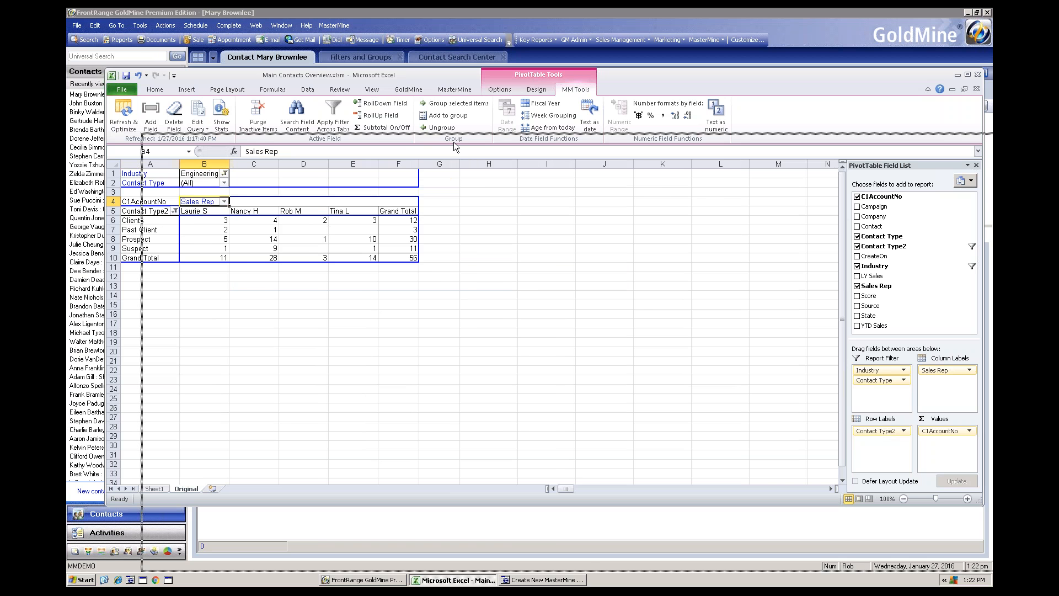
Step: Save the Main Contacts Overview workbook and run Refresh & Optimize on the pivot table
drag(264, 75, 302, 143)
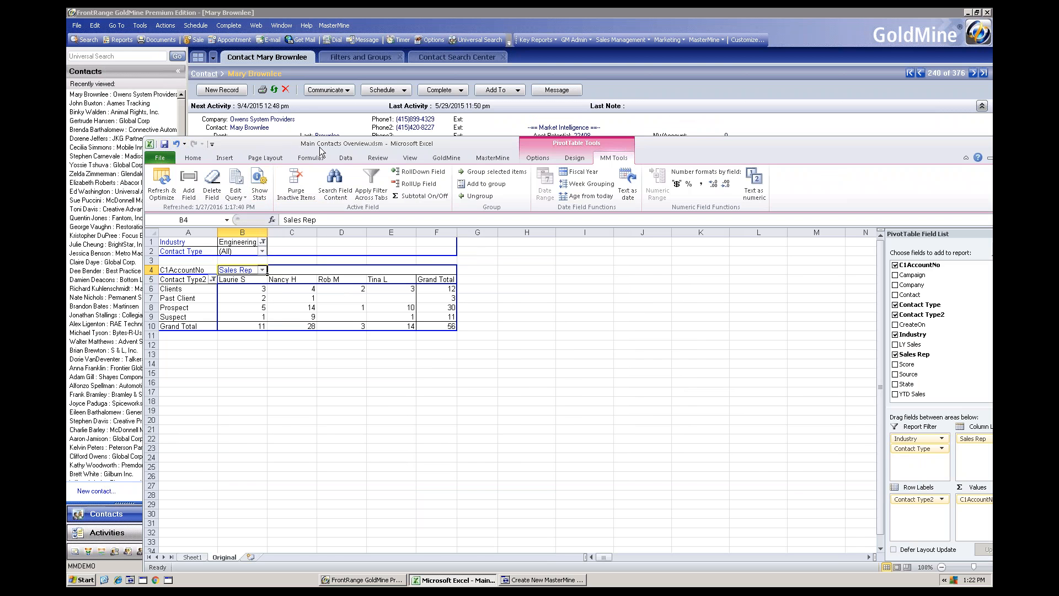
click(164, 144)
click(160, 178)
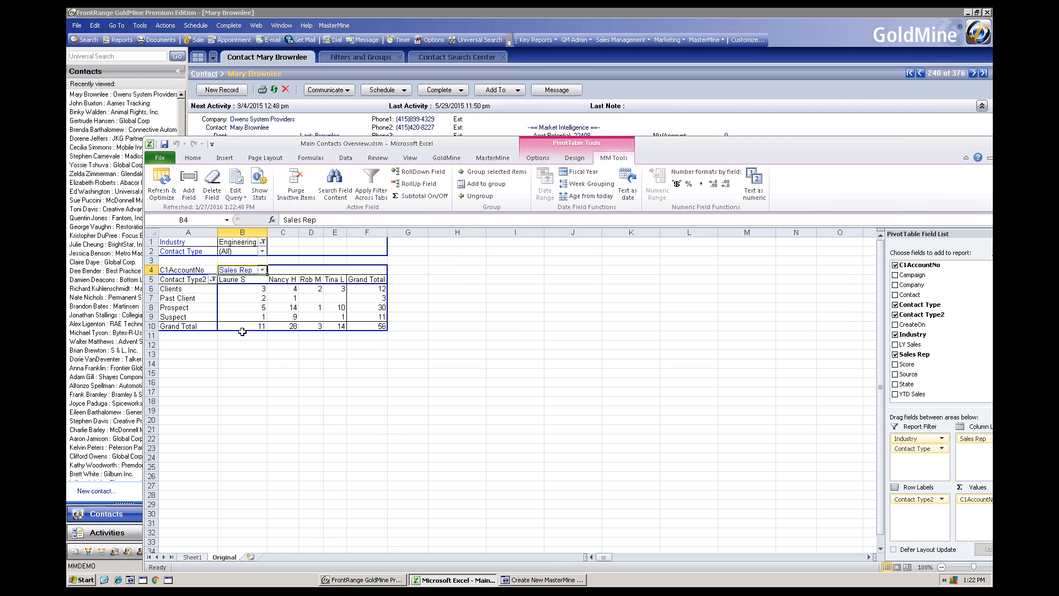
Step: Insert a stacked column PivotChart of the pivot table and place it beside the table, around columns I to L
click(292, 300)
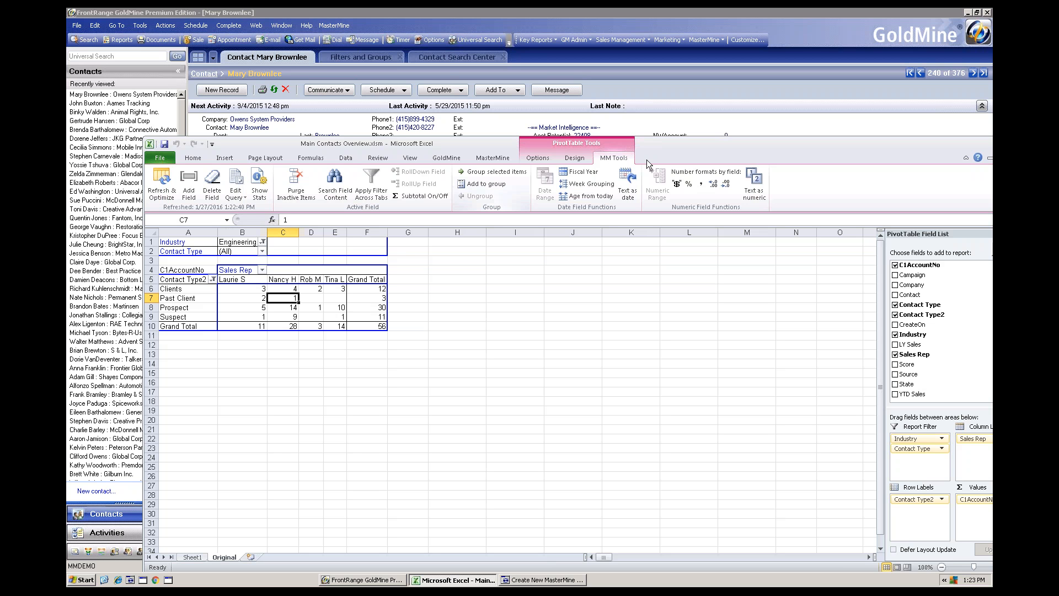
drag(640, 133, 609, 100)
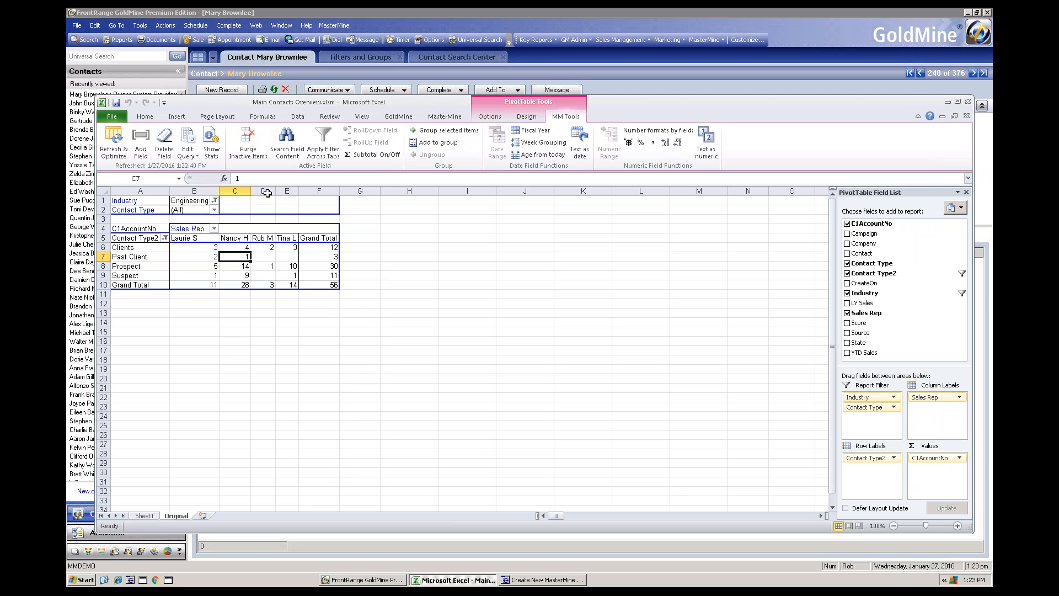
click(497, 118)
click(696, 142)
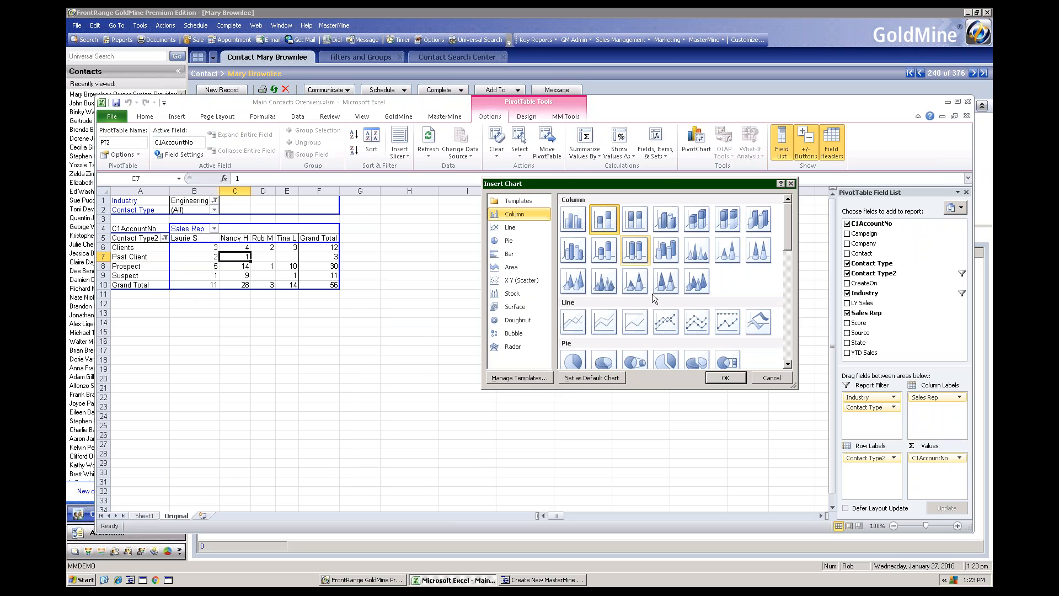
click(717, 378)
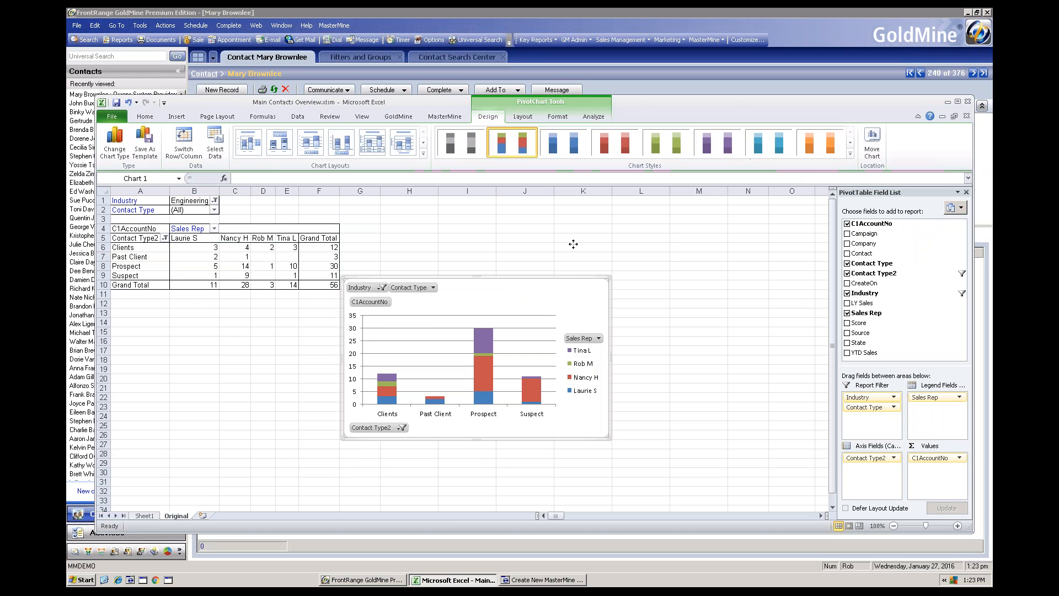
drag(573, 244, 619, 218)
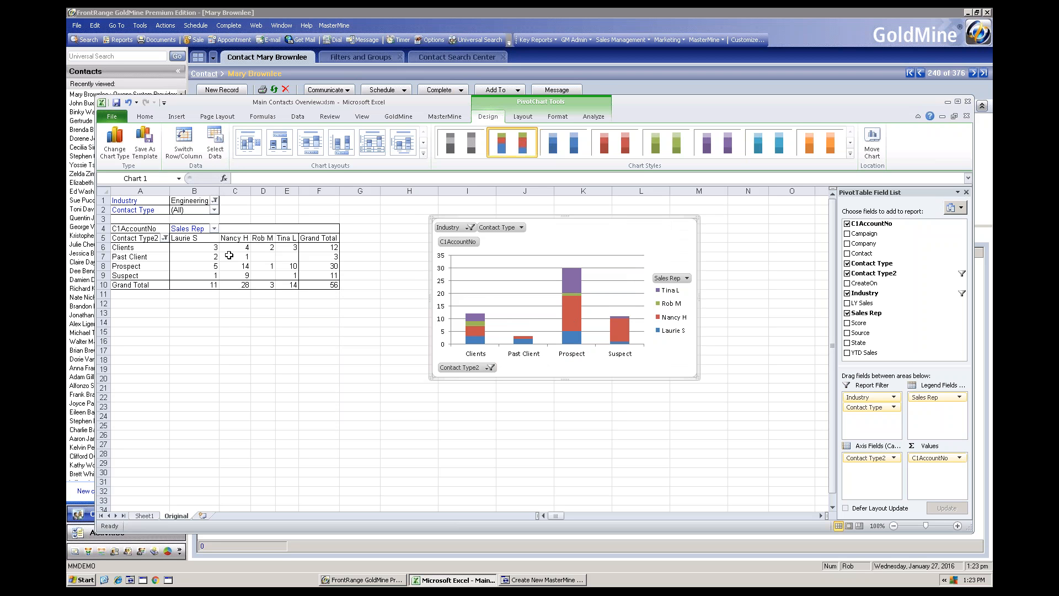
click(204, 257)
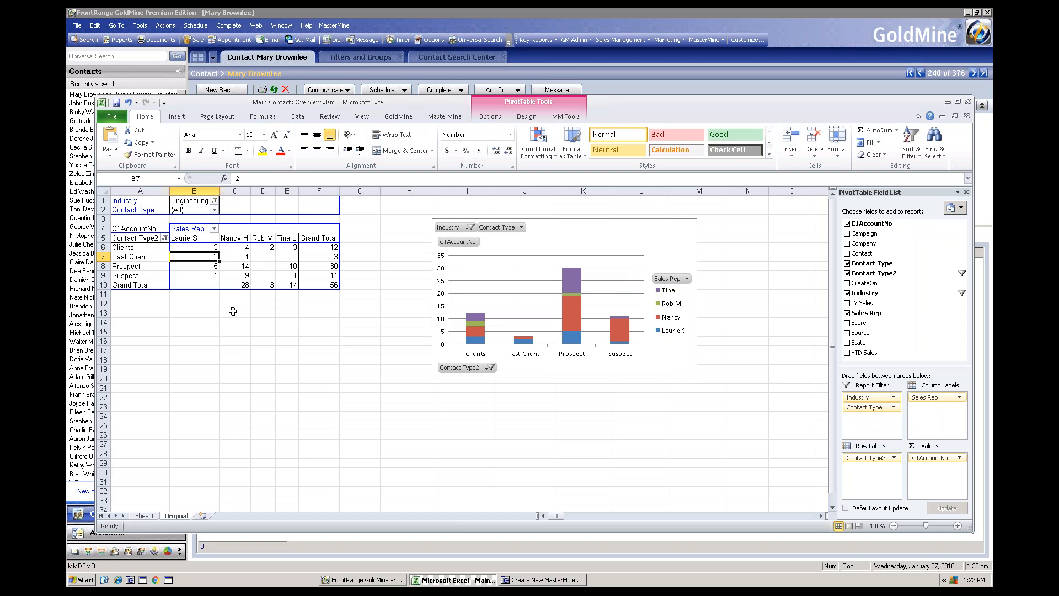
Step: Try limiting the Source column of the Sheet1 drill-down list to Customer Referral and Magazine Ad
click(147, 515)
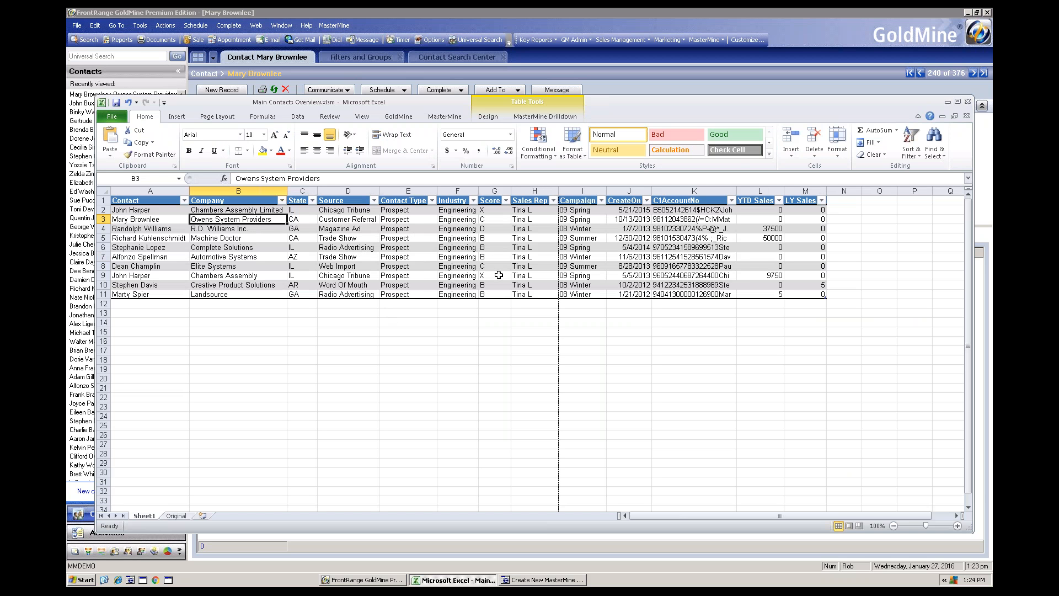
click(373, 200)
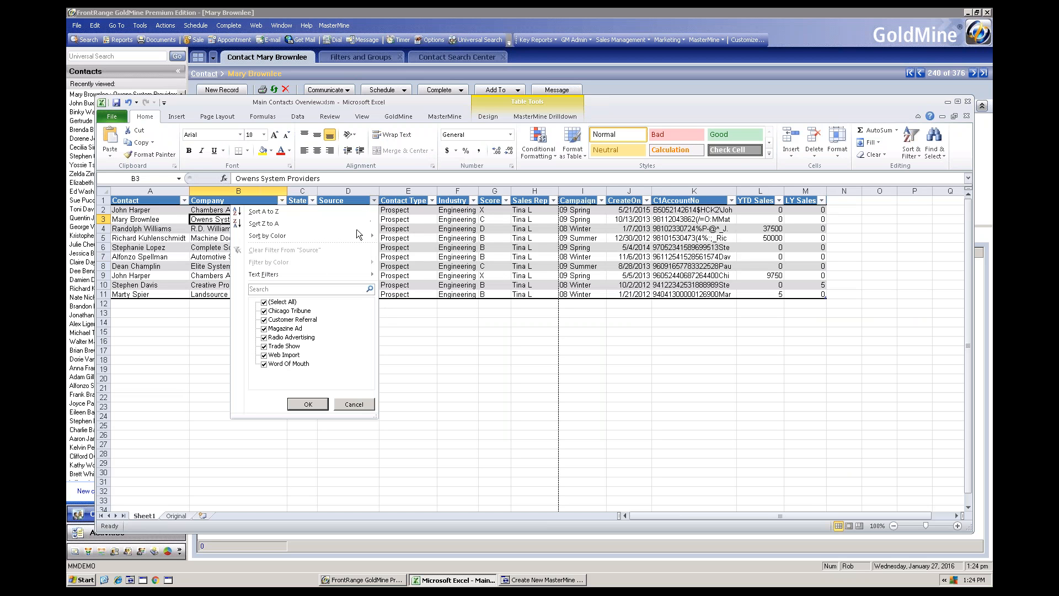
click(268, 303)
click(265, 320)
click(266, 329)
click(354, 404)
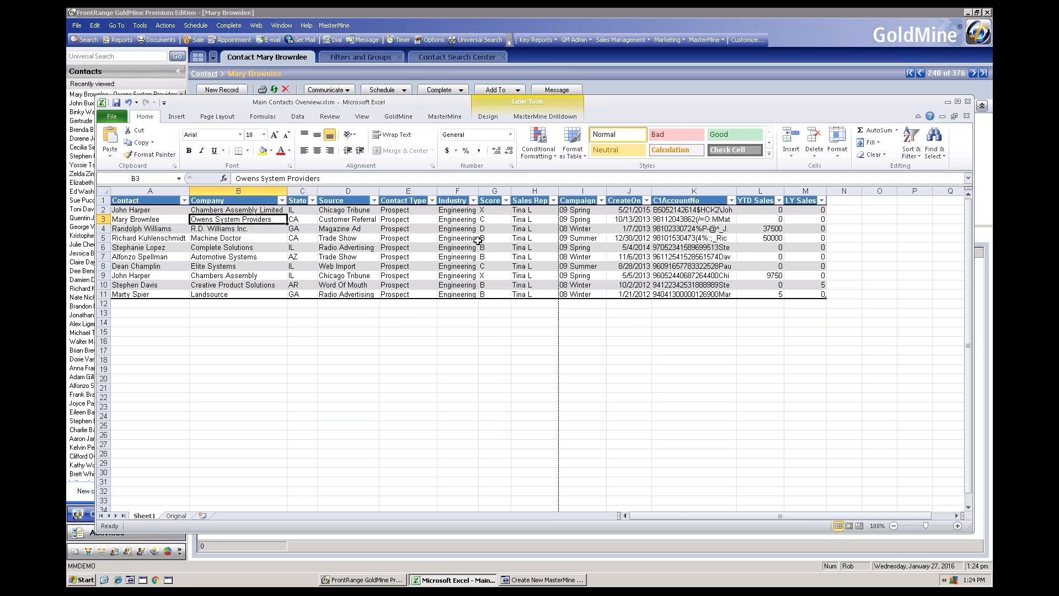
Step: Clone the Original worksheet with its pivot table and chart
click(187, 516)
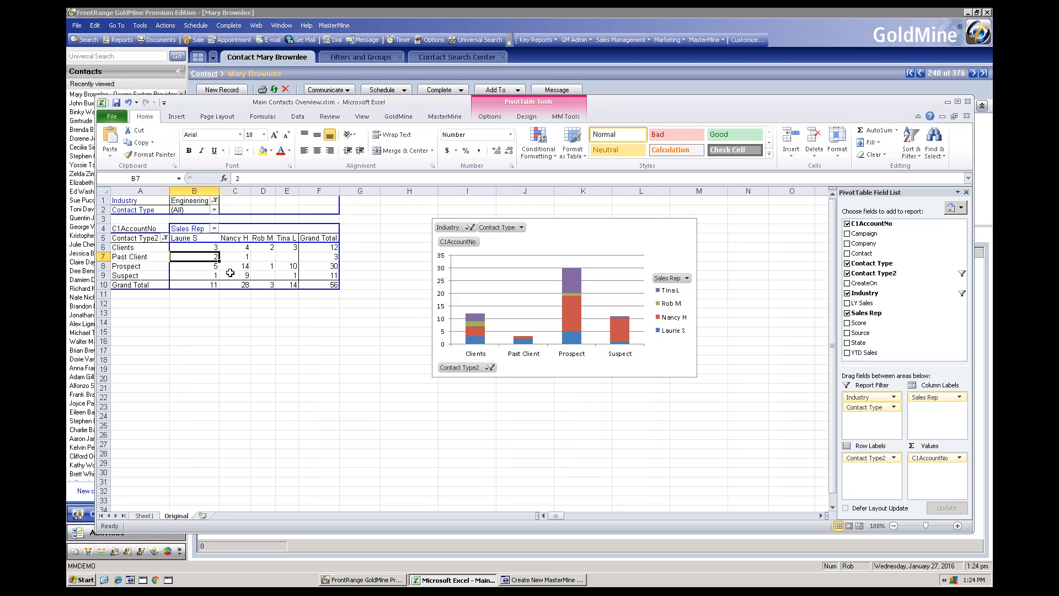
click(445, 116)
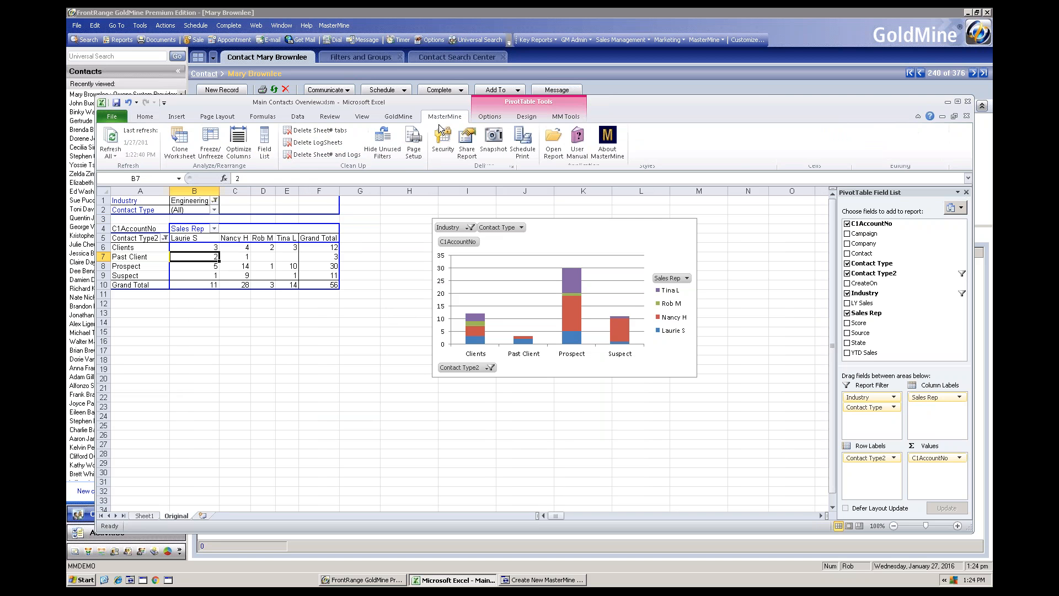
click(180, 145)
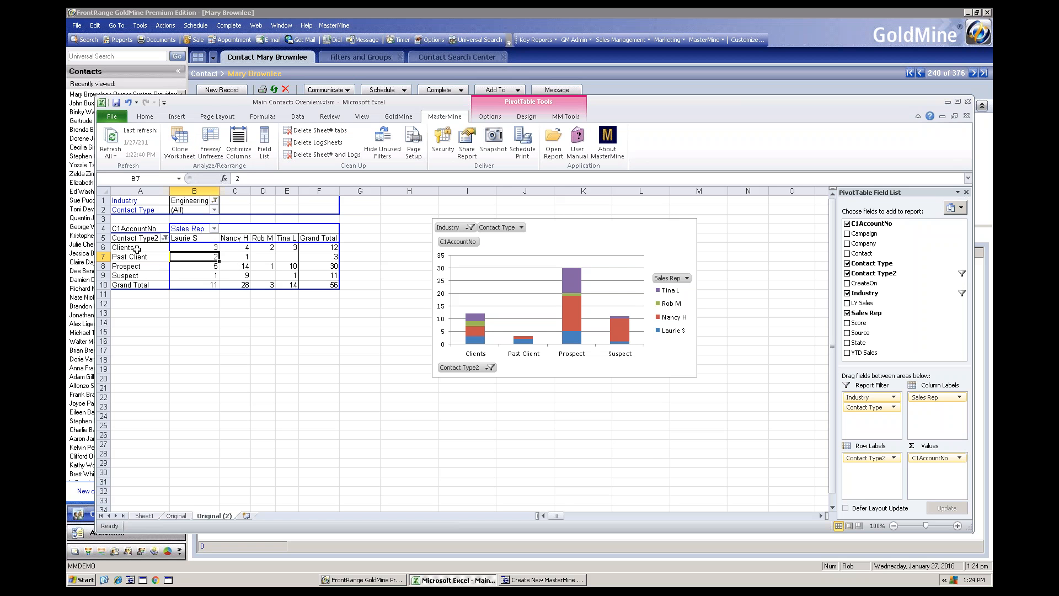
Step: Move Contact Type2 to the report filter on the cloned sheet and limit it to Prospect and Suspect
drag(136, 238, 210, 209)
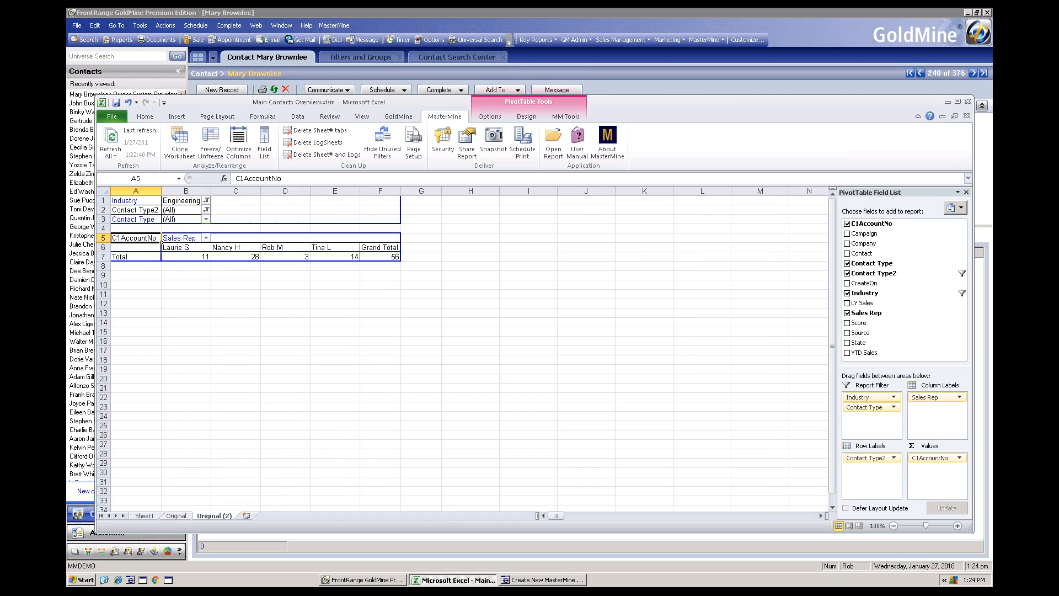
click(208, 210)
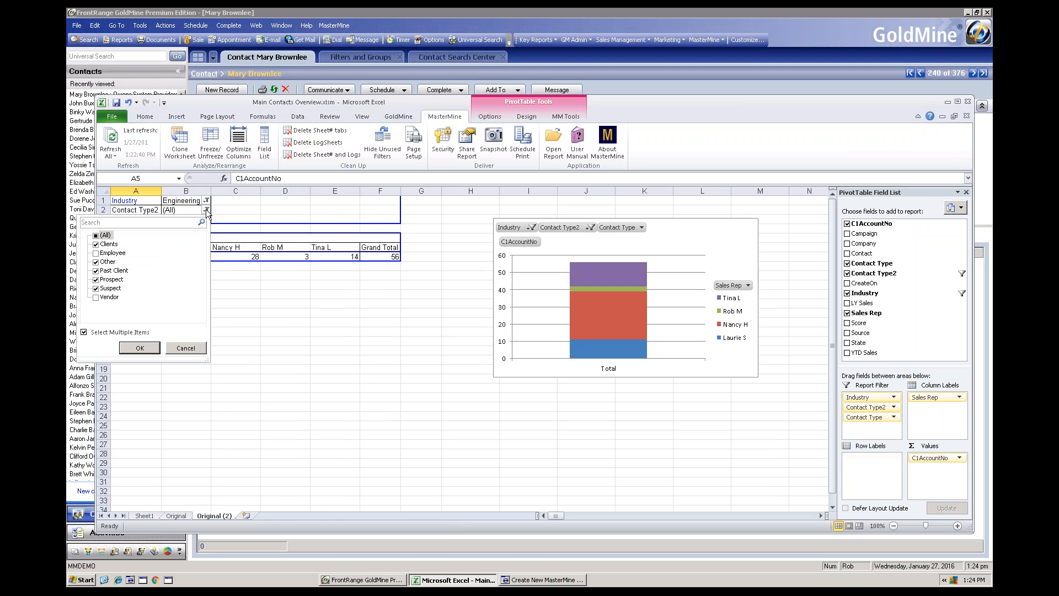
click(98, 244)
click(96, 245)
click(97, 262)
click(97, 270)
click(139, 347)
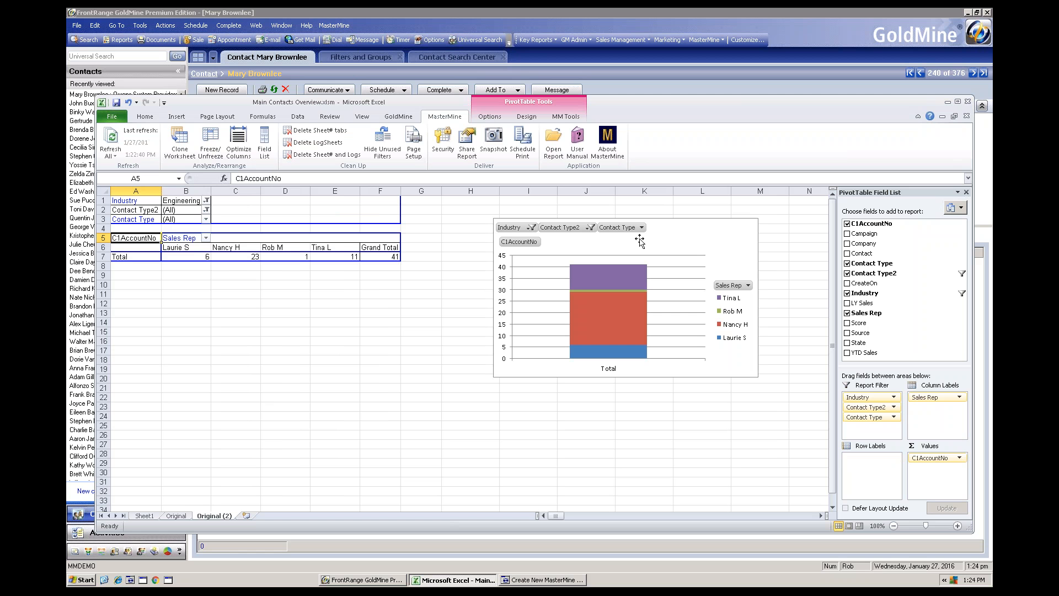
Step: Rename the cloned sheet as List view and delete its chart
double_click(214, 517)
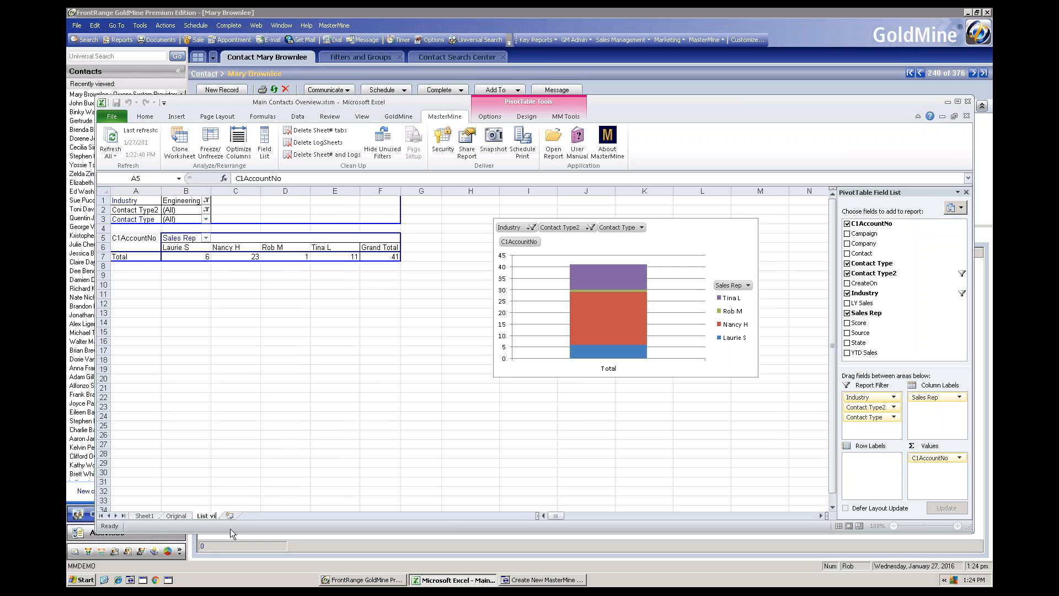
text(List view)
key(Return)
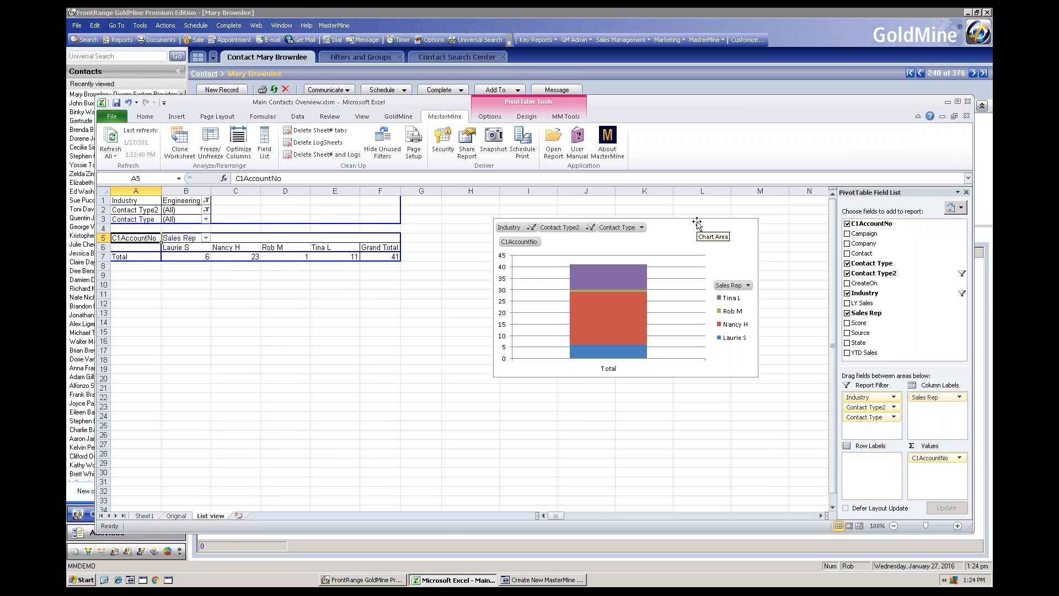
click(692, 219)
key(Delete)
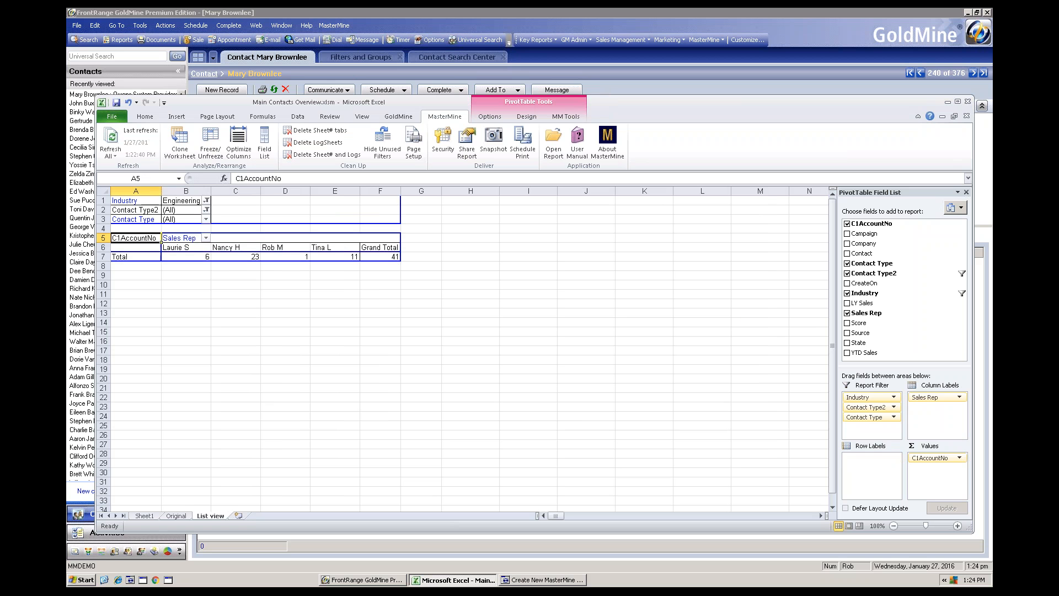
Step: Lay out the List view pivot table with Company, Contact and Sales Rep as row labels
click(864, 244)
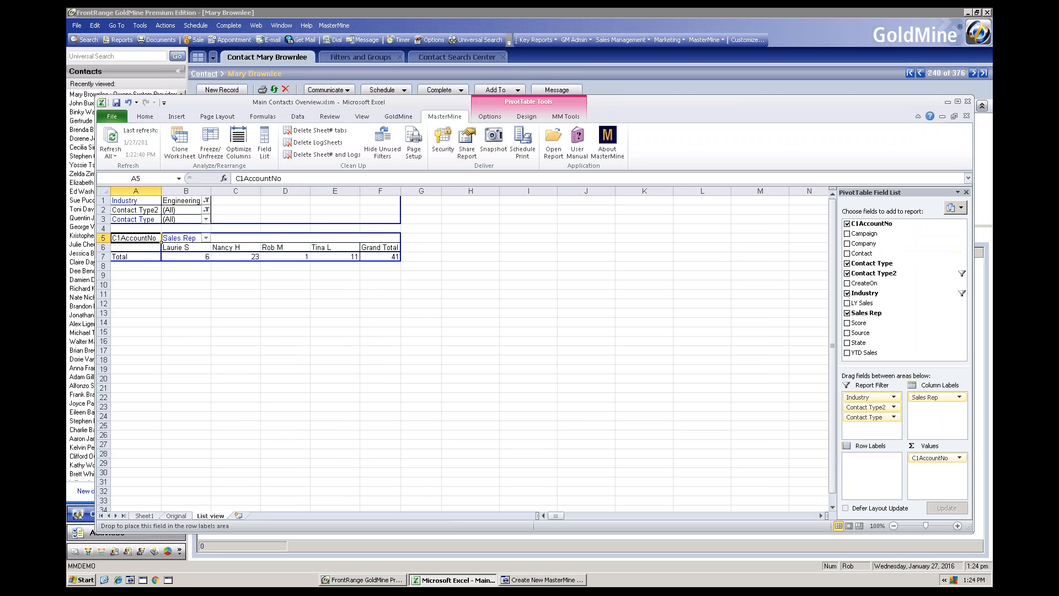
drag(862, 253, 213, 284)
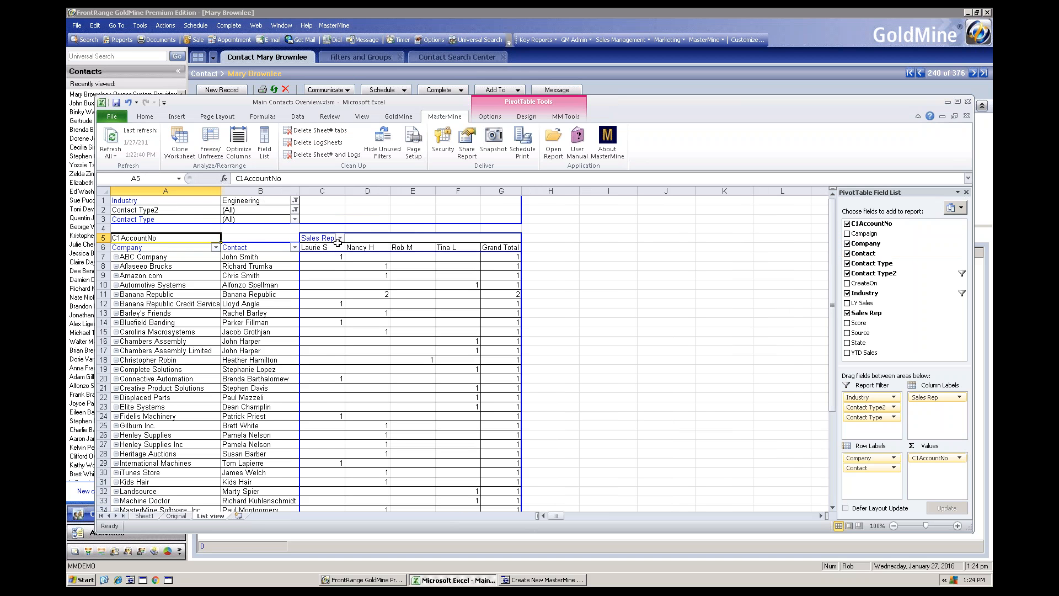
drag(325, 238, 291, 266)
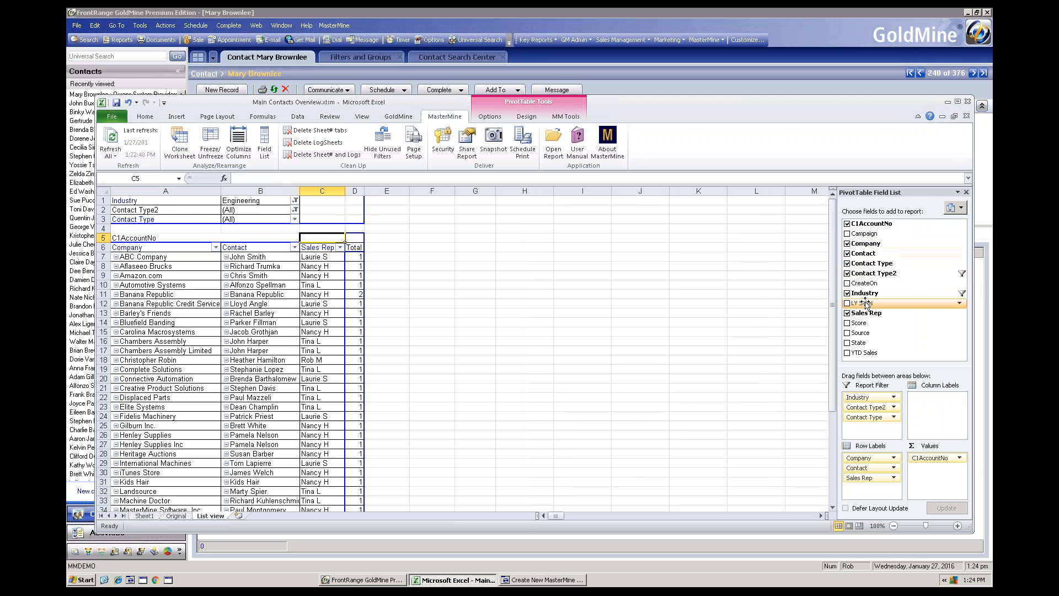
Step: Add LY Sales as a row label and YTD Sales as a summed value in the List view pivot table
drag(392, 287, 339, 281)
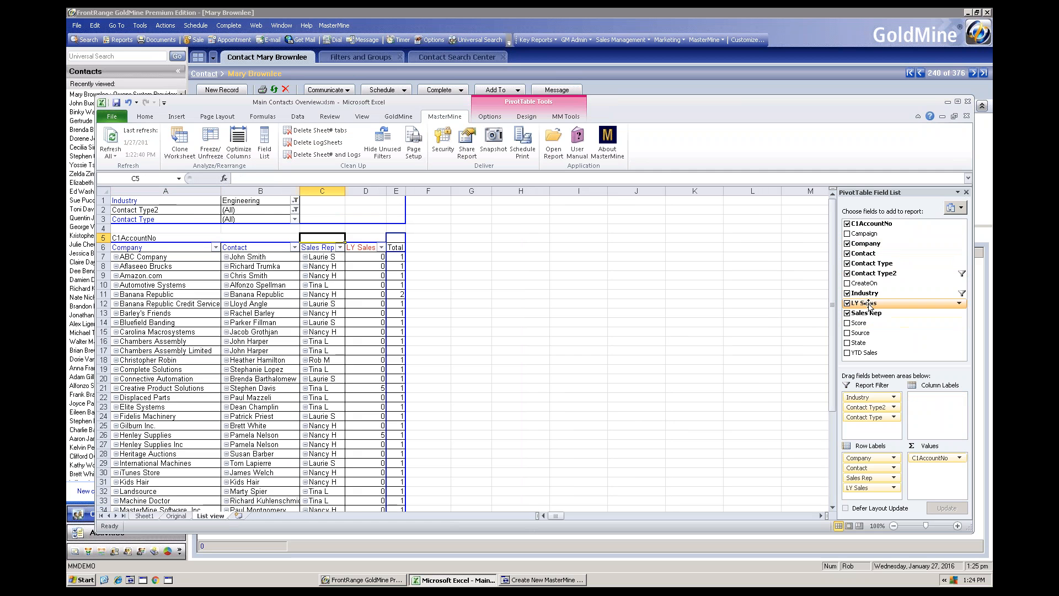
drag(864, 352, 386, 295)
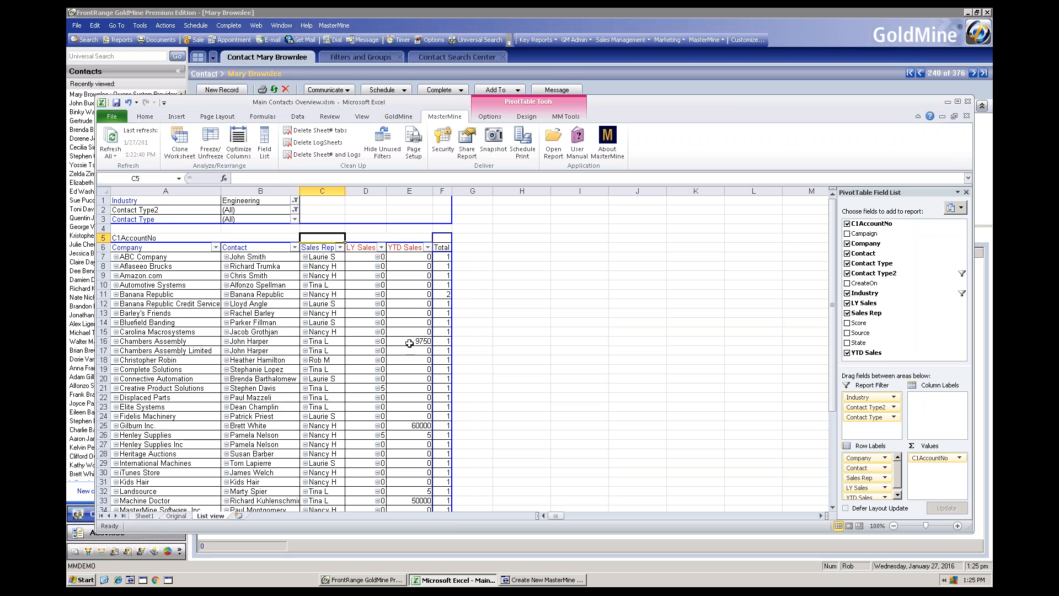
click(415, 249)
drag(420, 252, 463, 238)
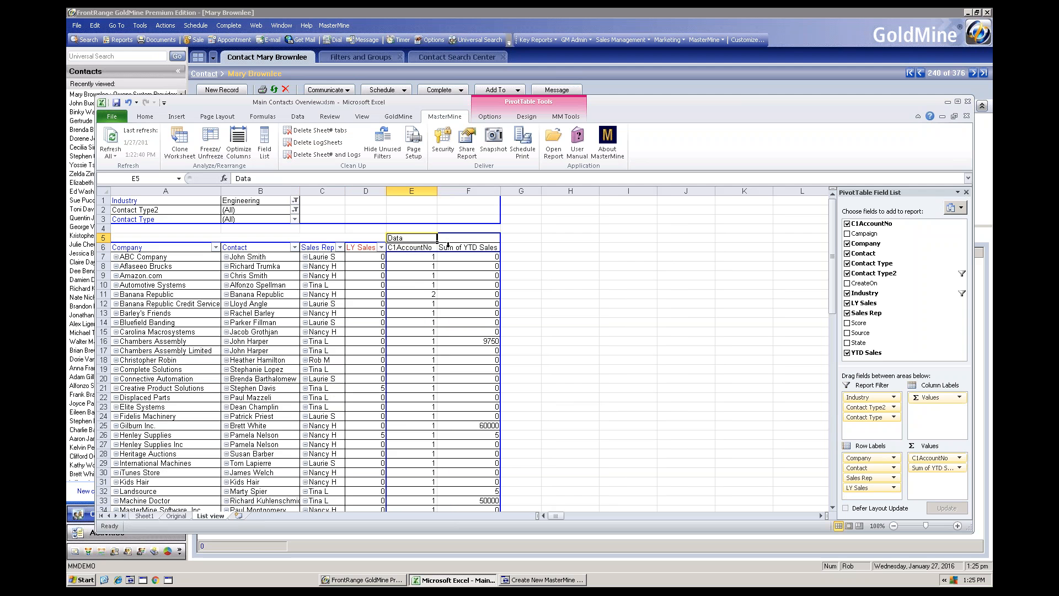
Step: Review the account counts and YTD Sales figures in the List view pivot table, including the grand total row
click(421, 296)
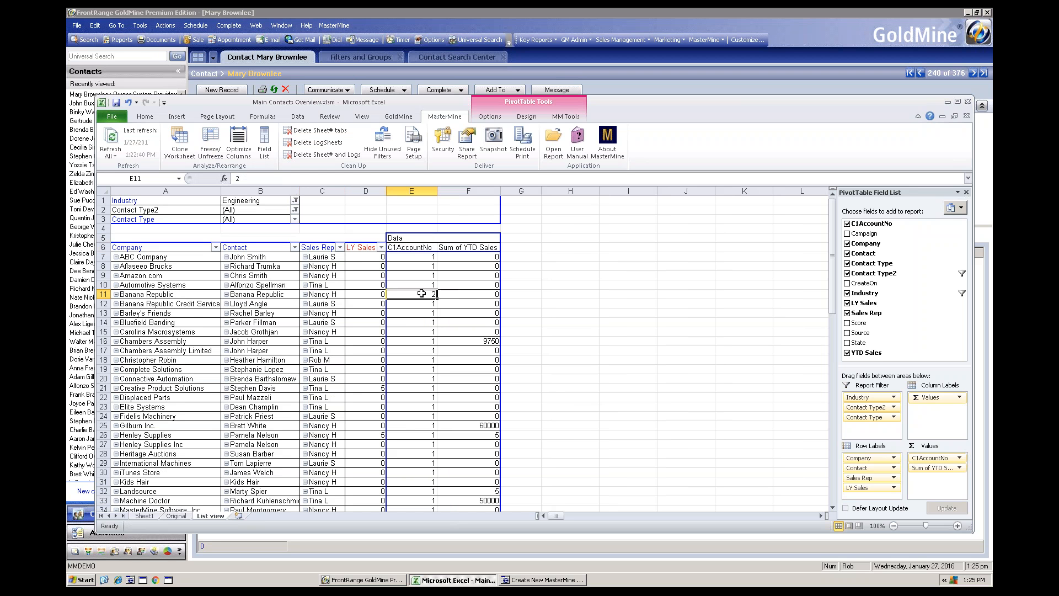
click(492, 297)
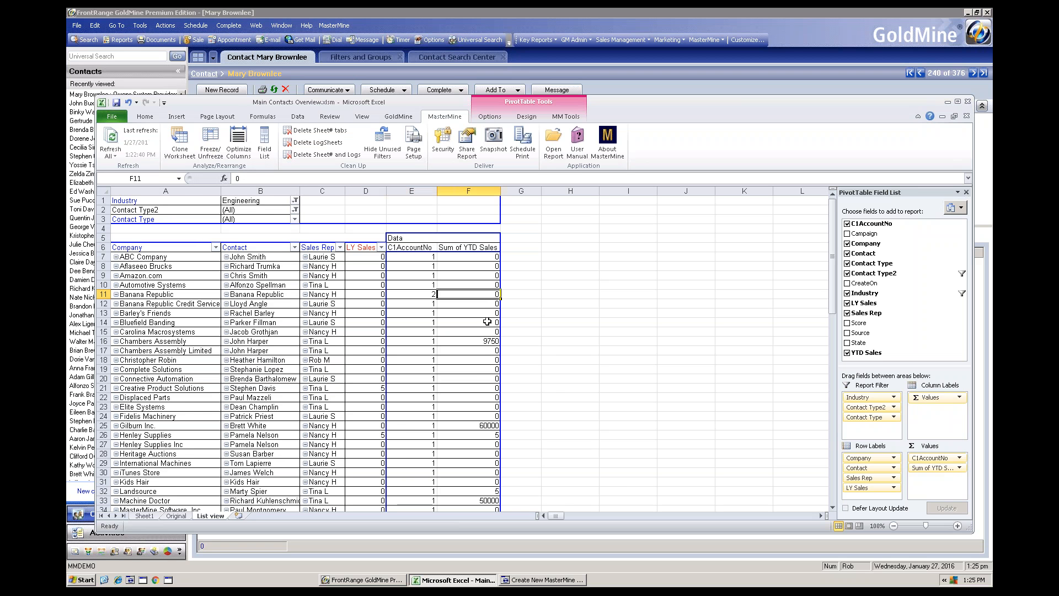
scroll(482, 356, down, 3)
scroll(482, 356, down, 4)
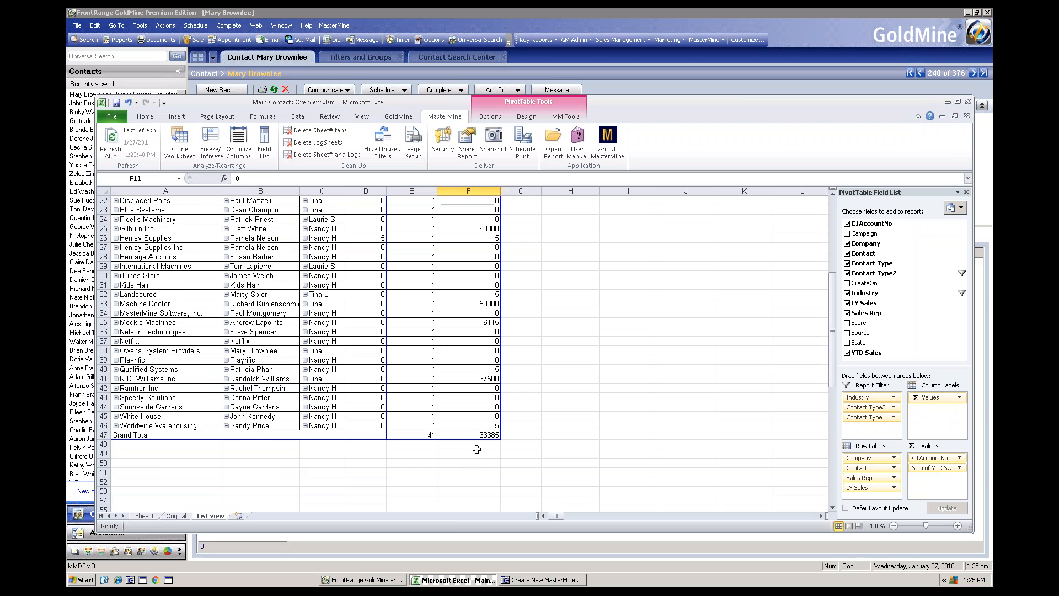
click(475, 229)
scroll(488, 236, up, 1)
scroll(488, 236, up, 6)
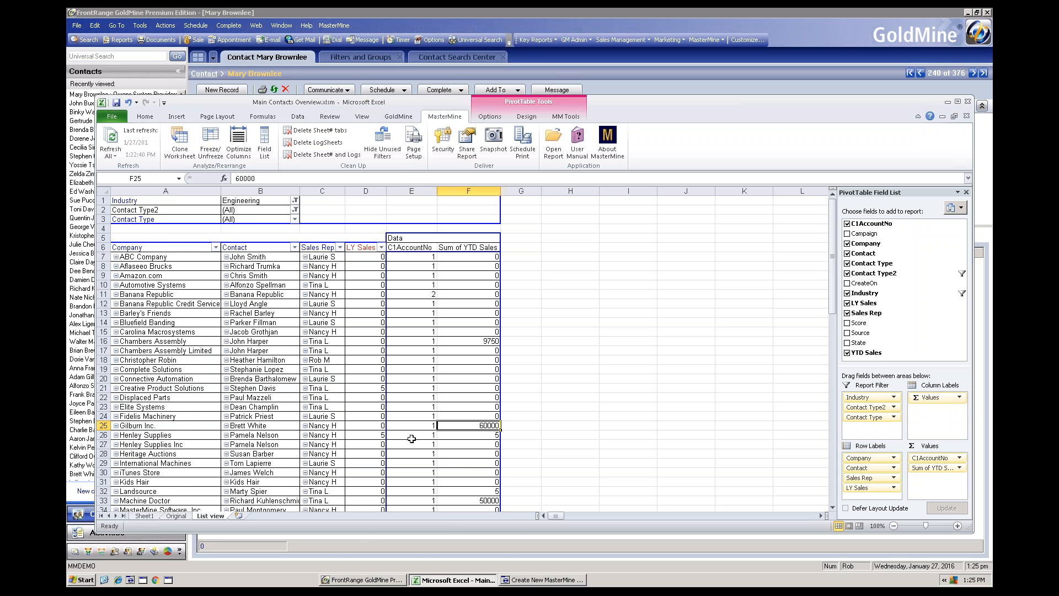
Step: Switch to GoldMine and dismiss the Create New MasterMine Workbook dialog without generating another report
click(367, 582)
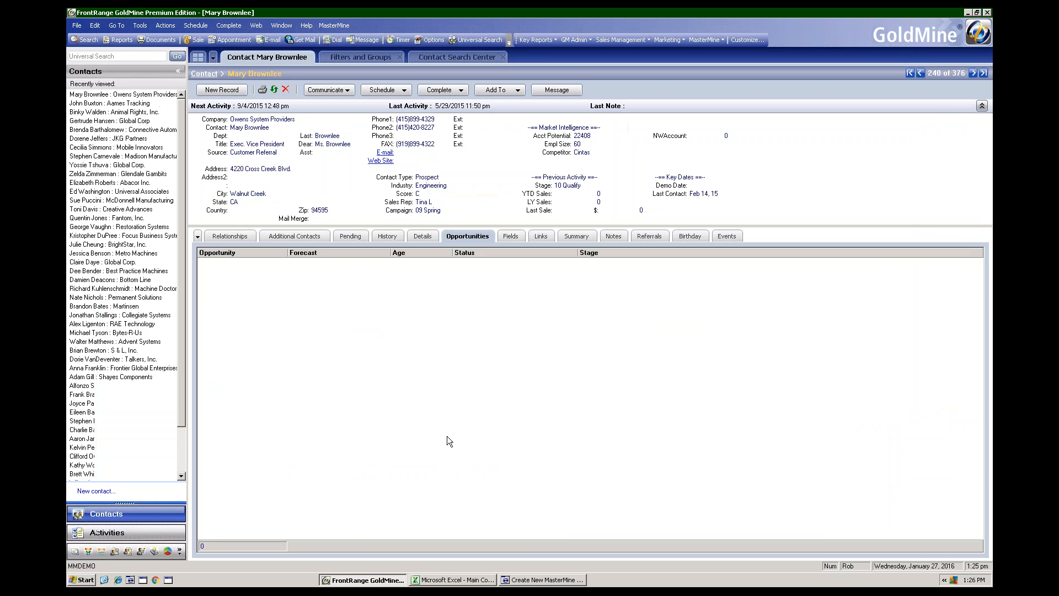
click(534, 580)
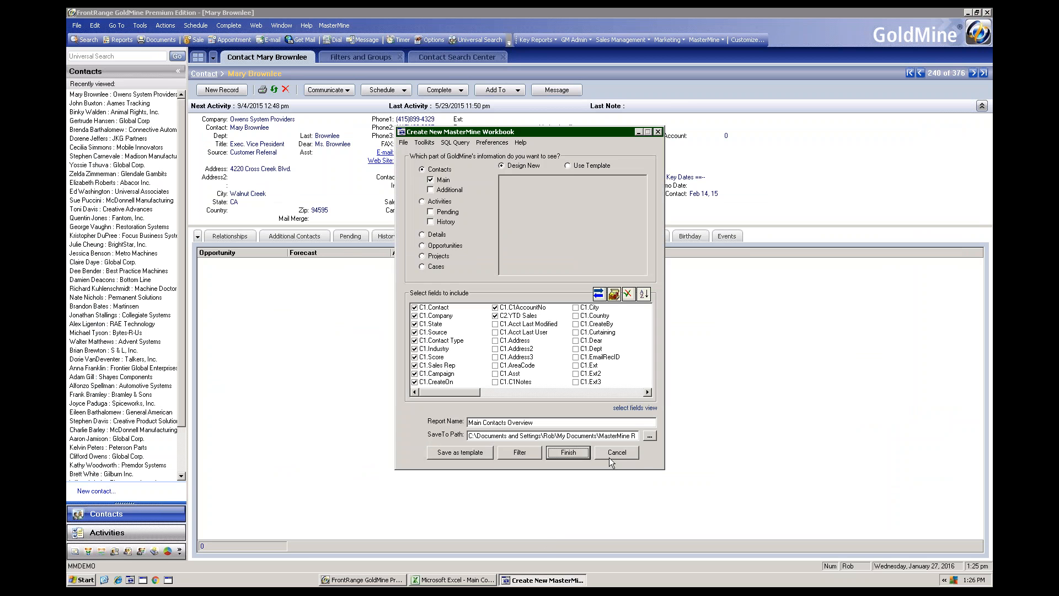
click(609, 458)
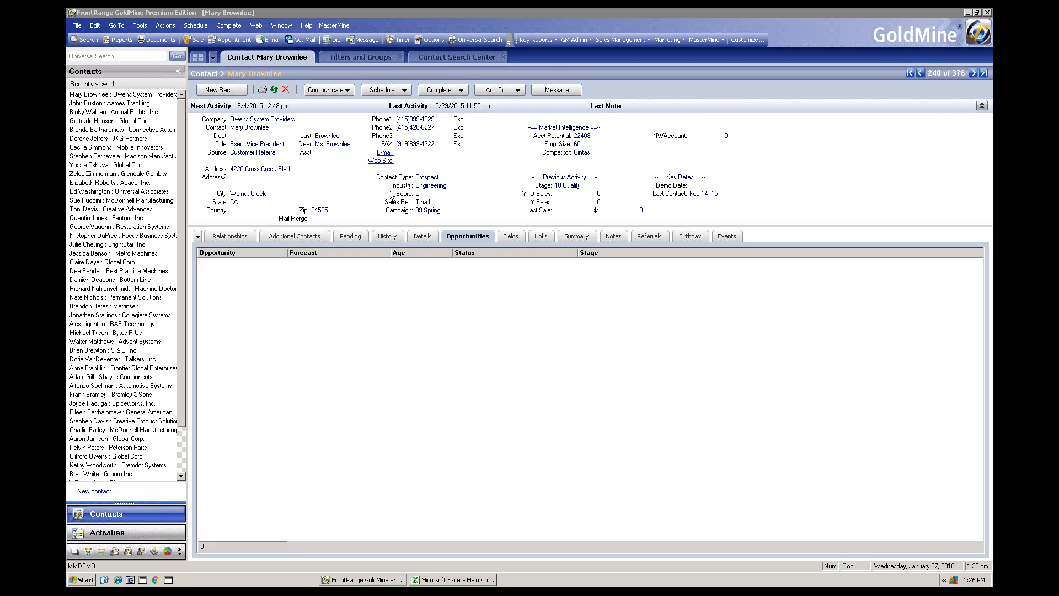
Step: Open the Last Contact Dash report from the Sales Management reports and check the Activity Type filter choices on its Tally sheet
click(639, 41)
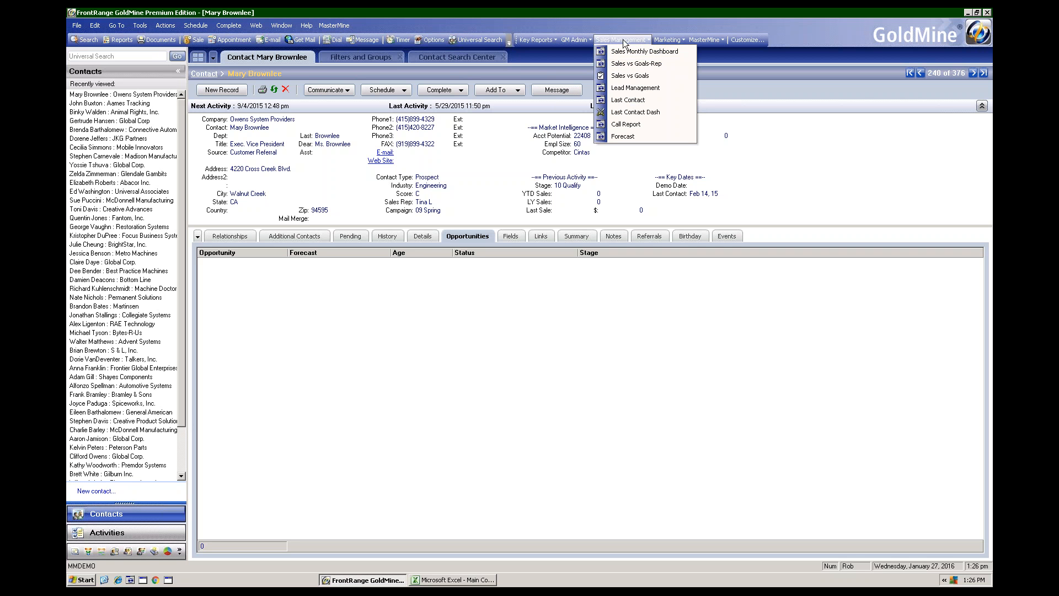
mouse_move(583, 42)
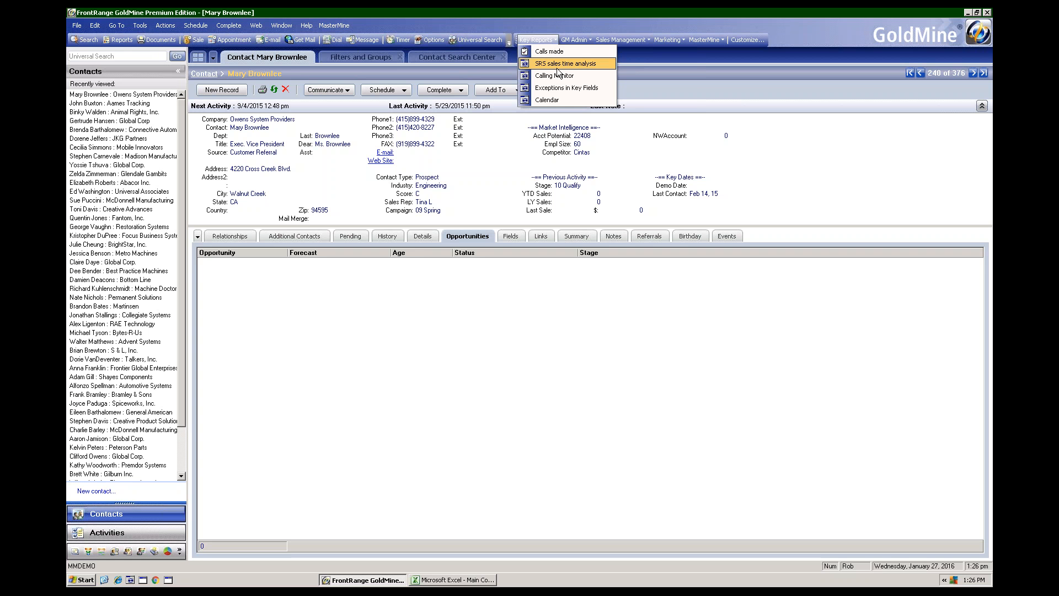
mouse_move(619, 43)
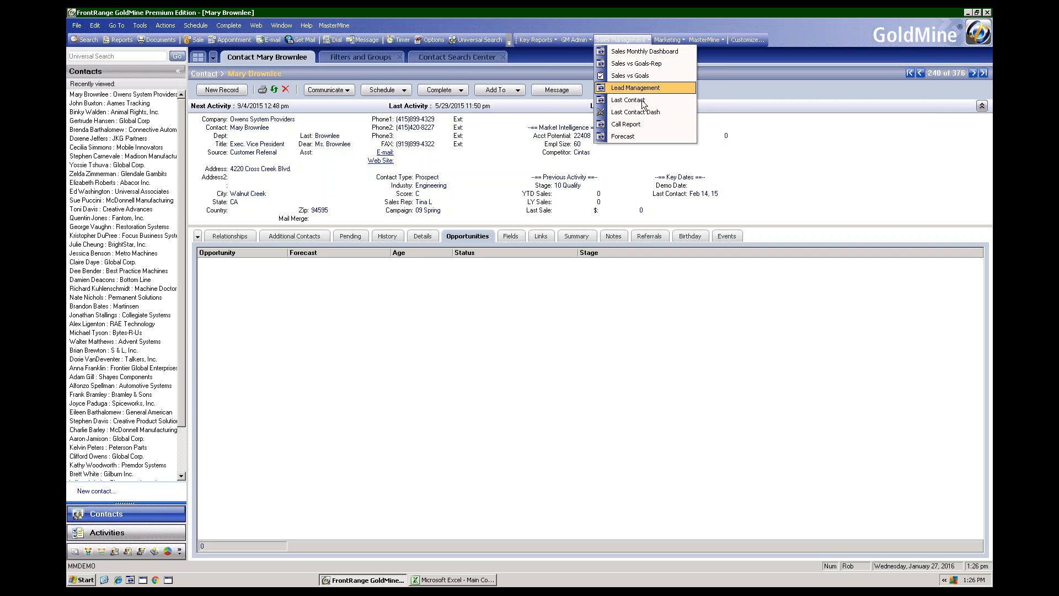
click(633, 111)
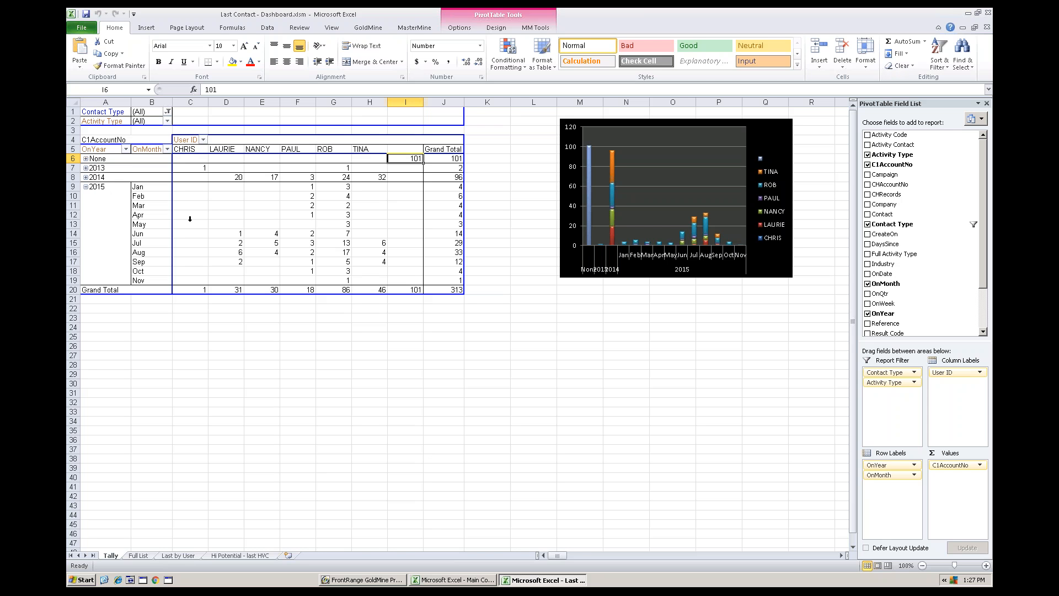
click(167, 121)
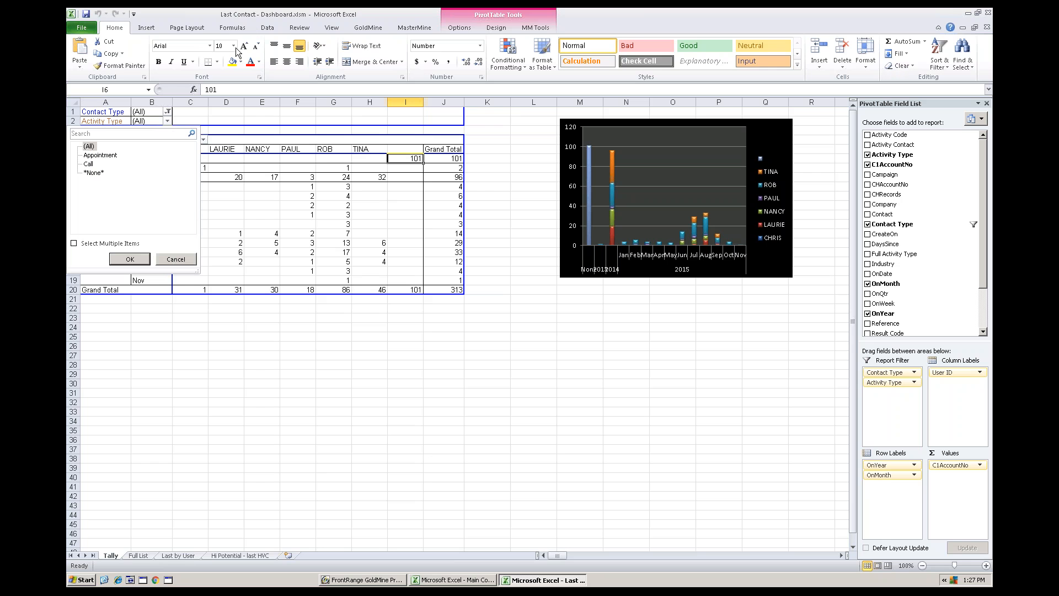
click(171, 274)
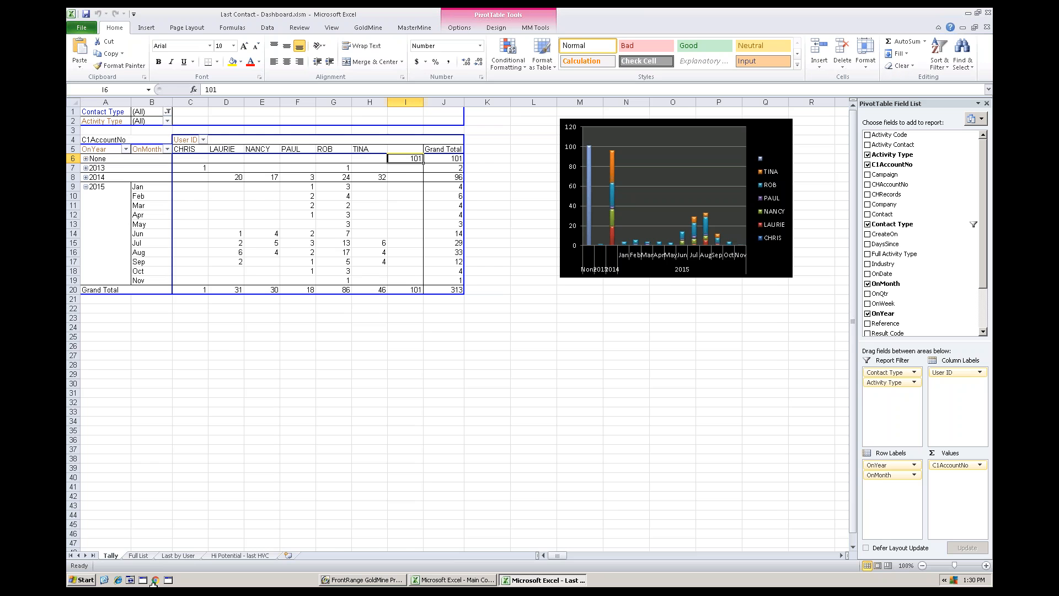
Step: On the Full List sheet, check the Contact Type and OnYear filter choices and remove CreateOn from the row labels
click(138, 555)
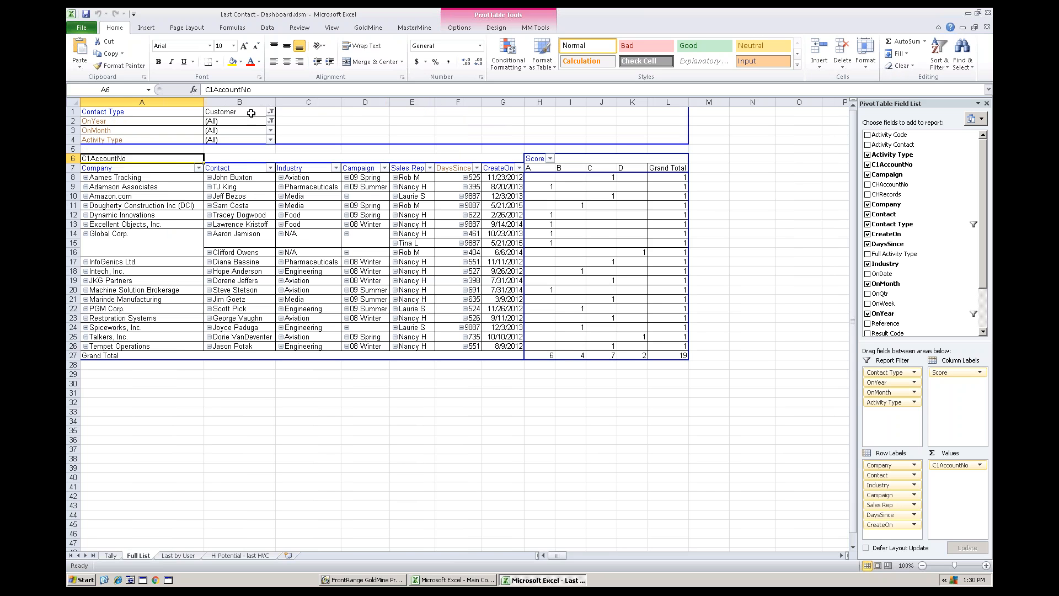
click(270, 111)
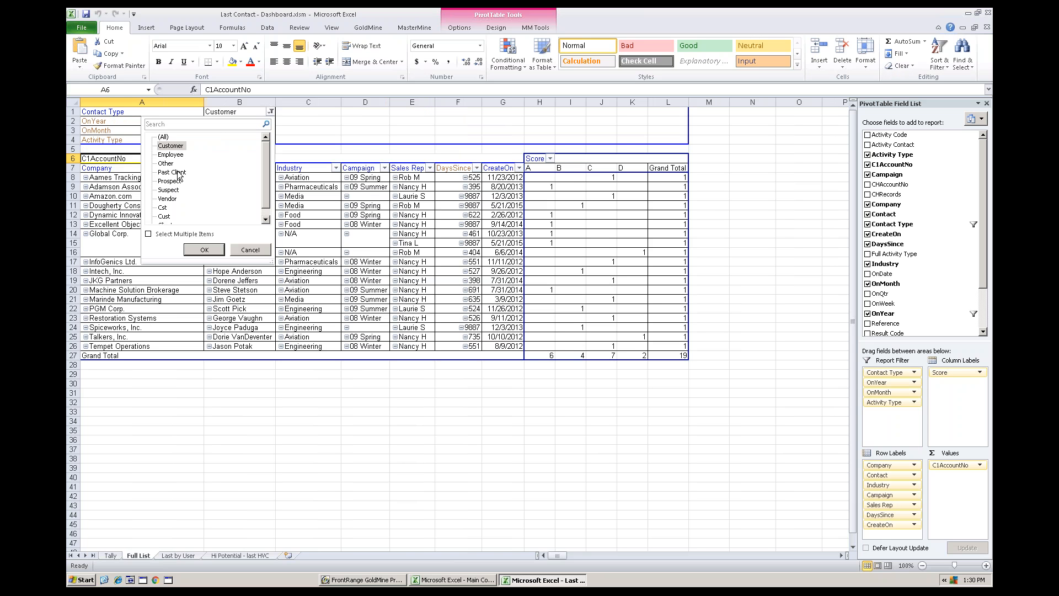
click(250, 250)
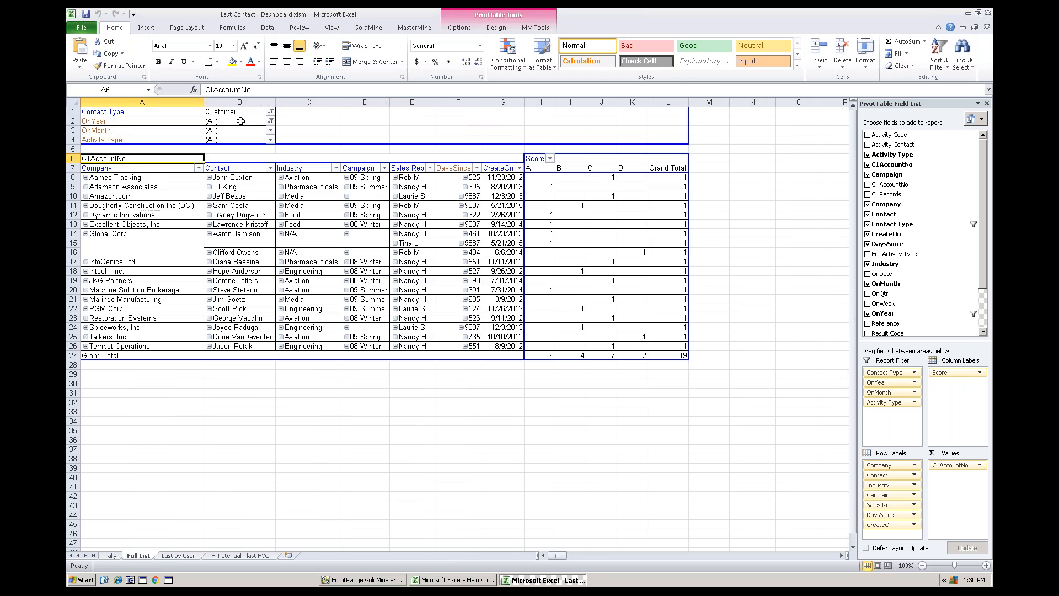
click(270, 121)
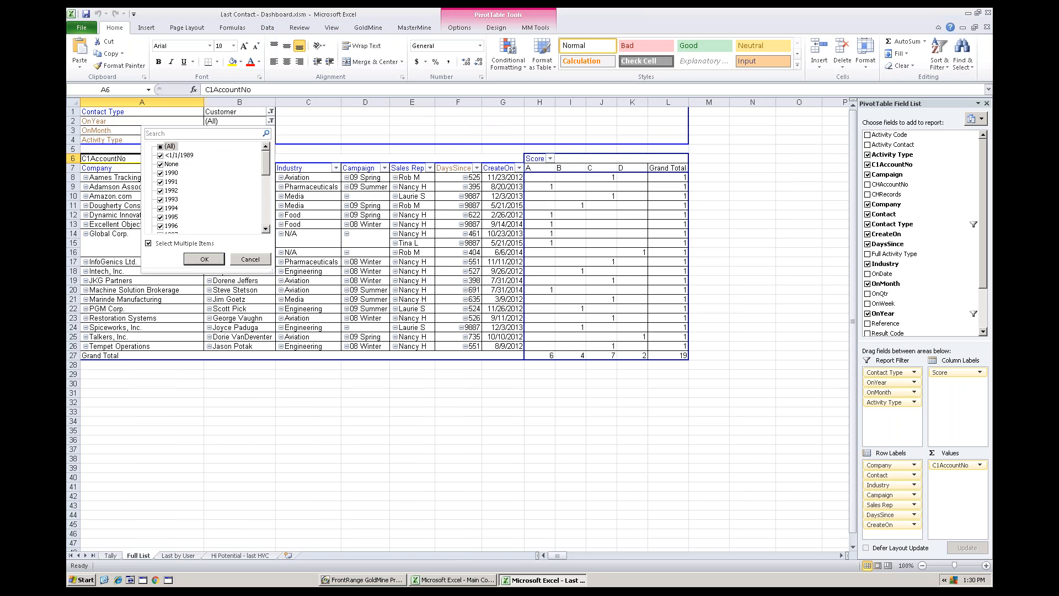
drag(264, 170, 263, 235)
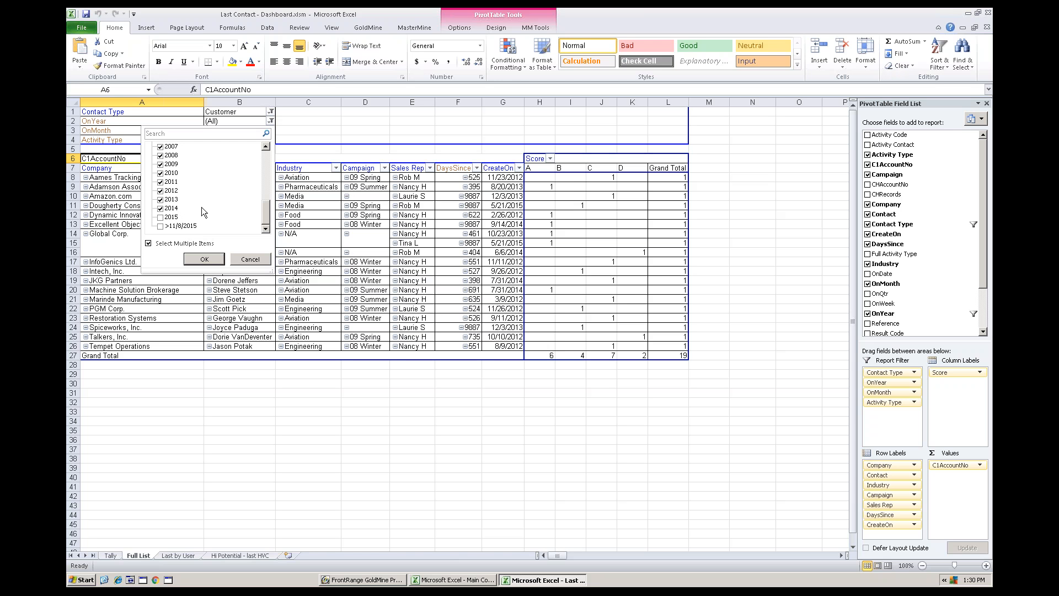
click(246, 262)
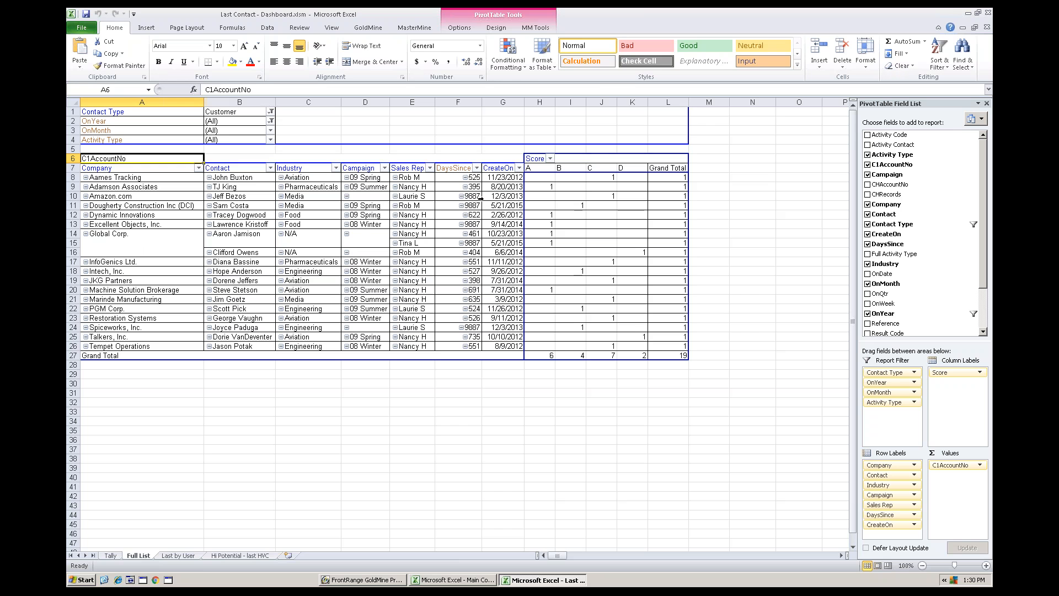
drag(498, 168, 916, 225)
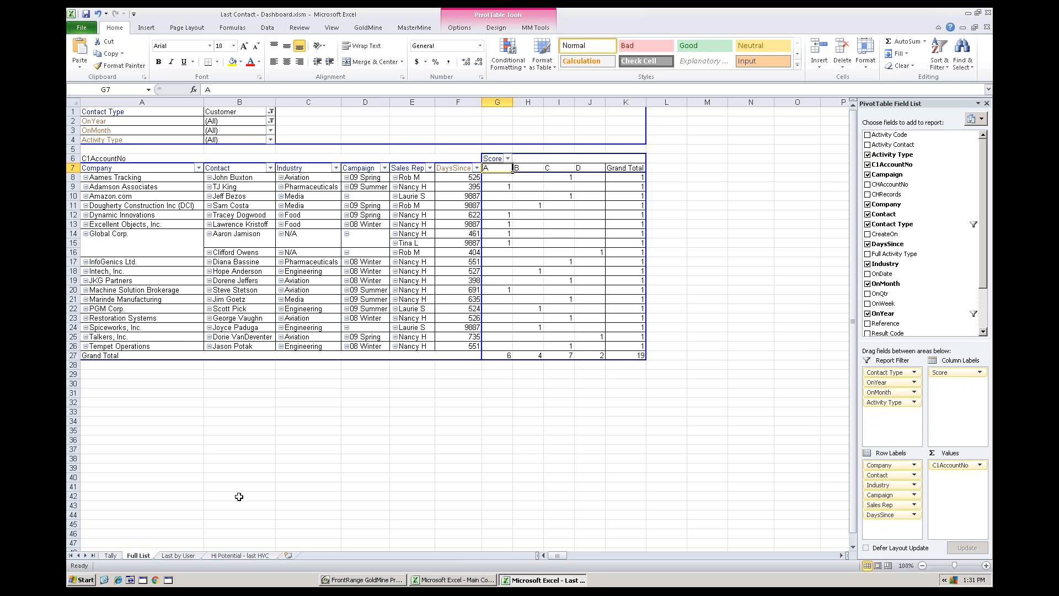
Step: Collapse the 2015 months into a single year column in the Last by User pivot table
click(186, 557)
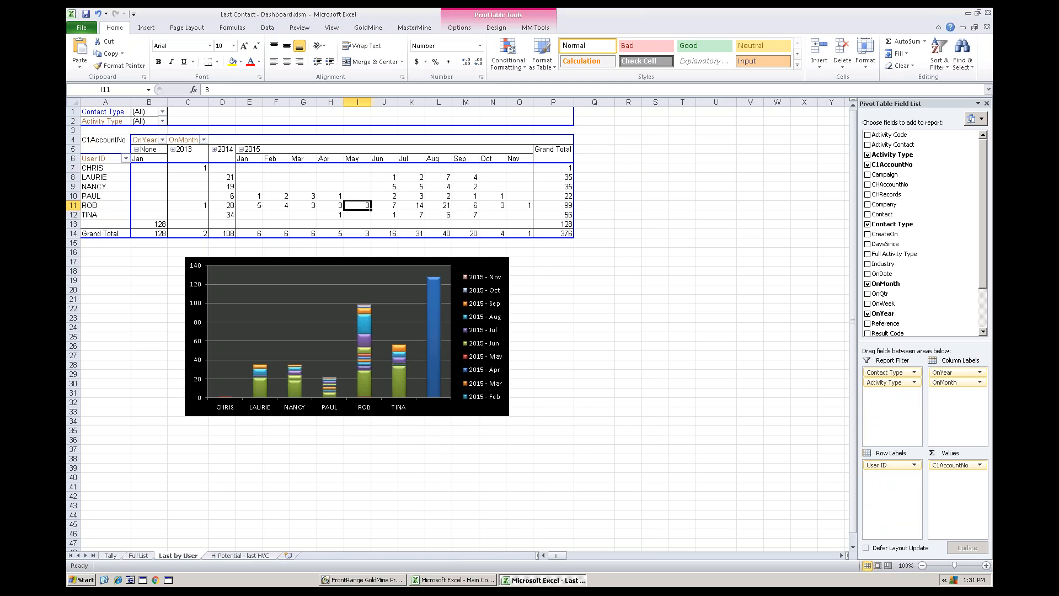
click(241, 149)
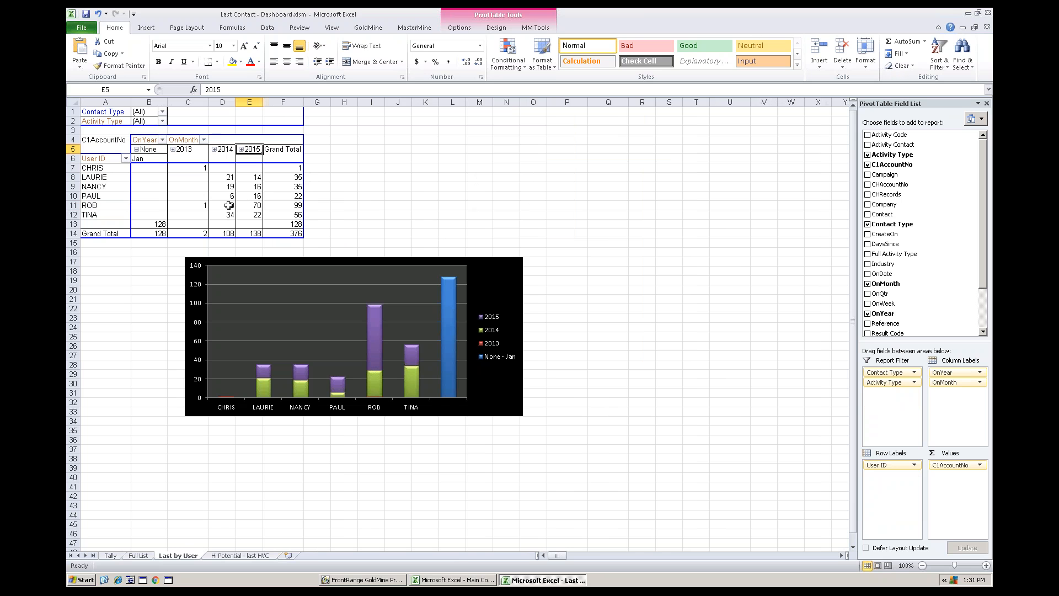
click(228, 205)
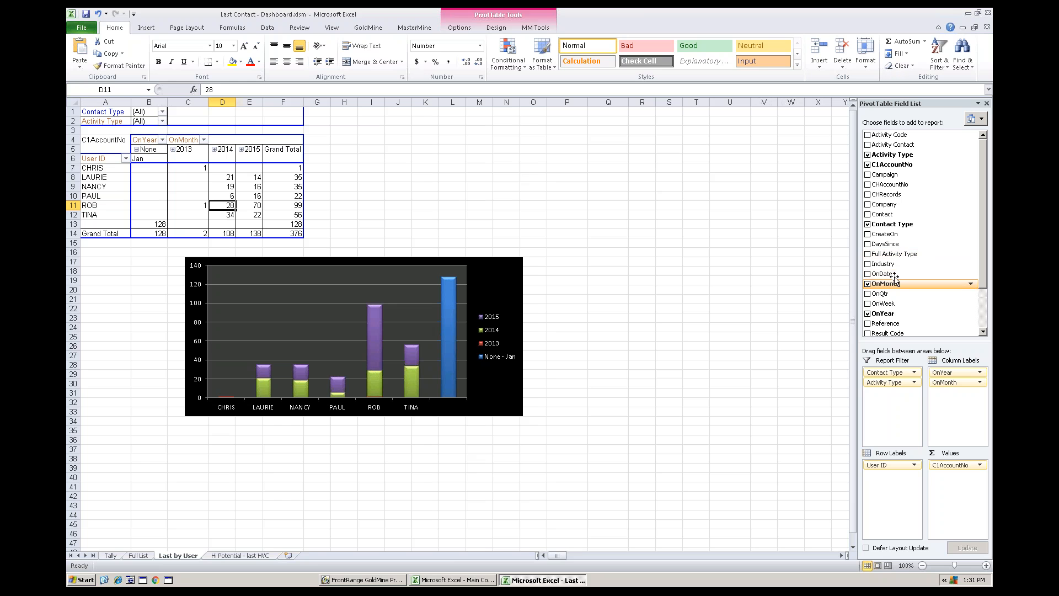
Step: Add Score as a report filter to the Last by User pivot table and limit it to A
drag(984, 250, 969, 293)
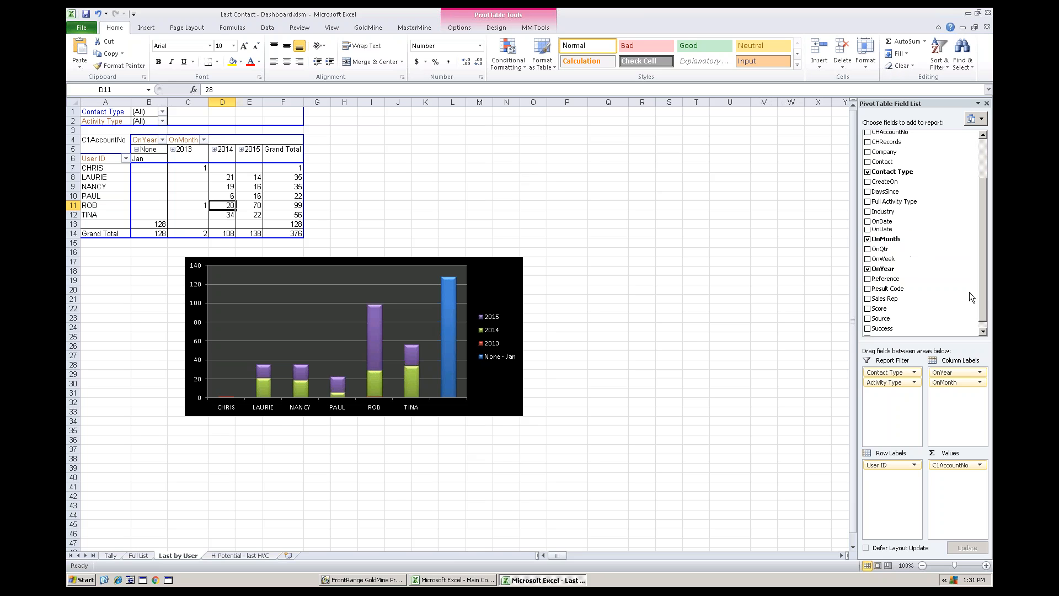
drag(891, 300, 120, 126)
click(162, 130)
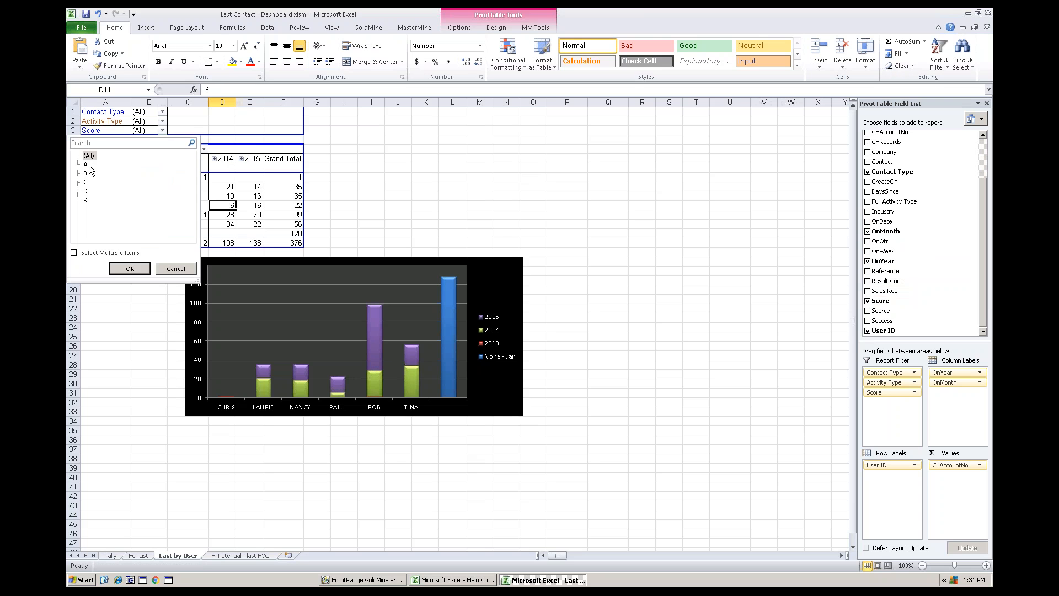
click(131, 268)
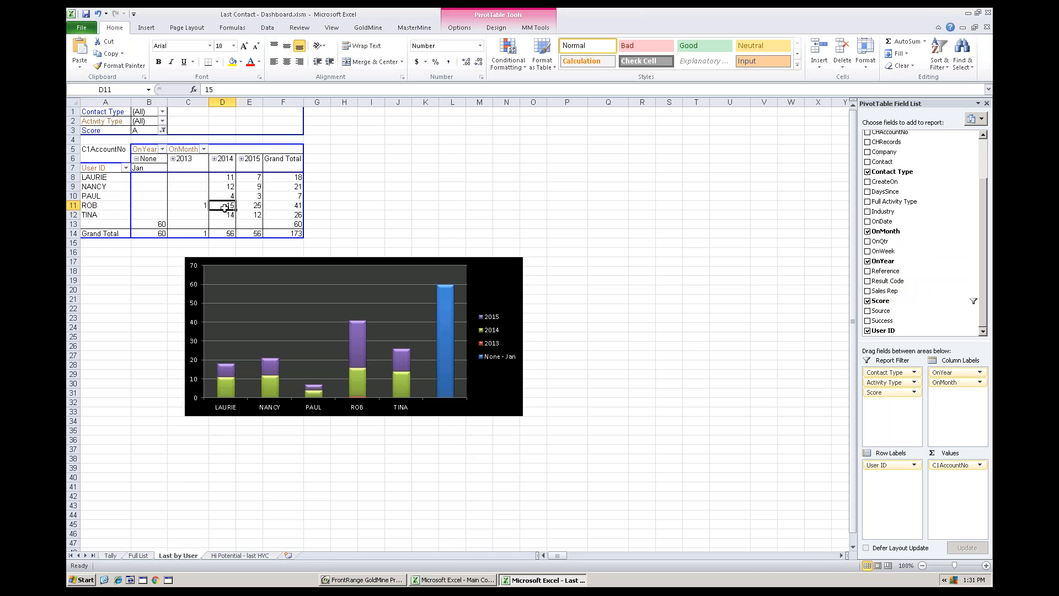
Step: Drill into the fourth user's 2014 count, open the Hard Candy, Inc. contact in GoldMine and show its history
double_click(223, 204)
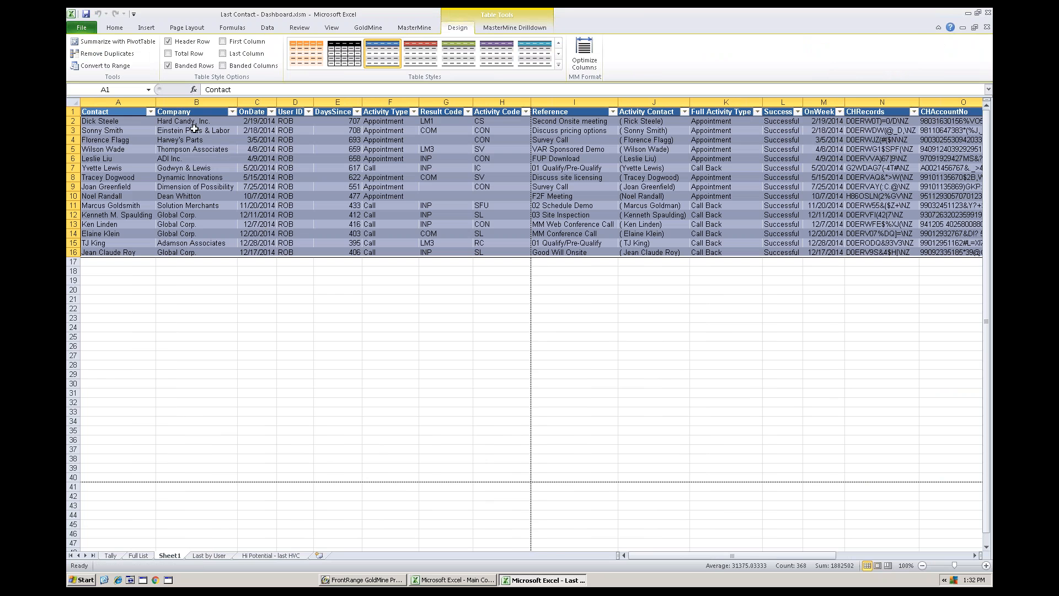
double_click(188, 122)
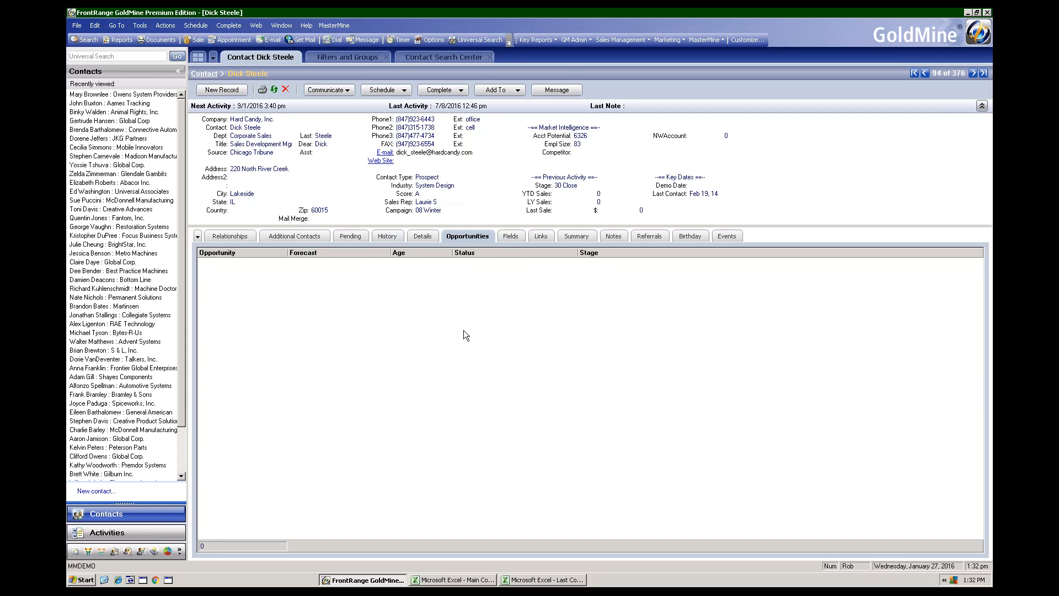
click(386, 236)
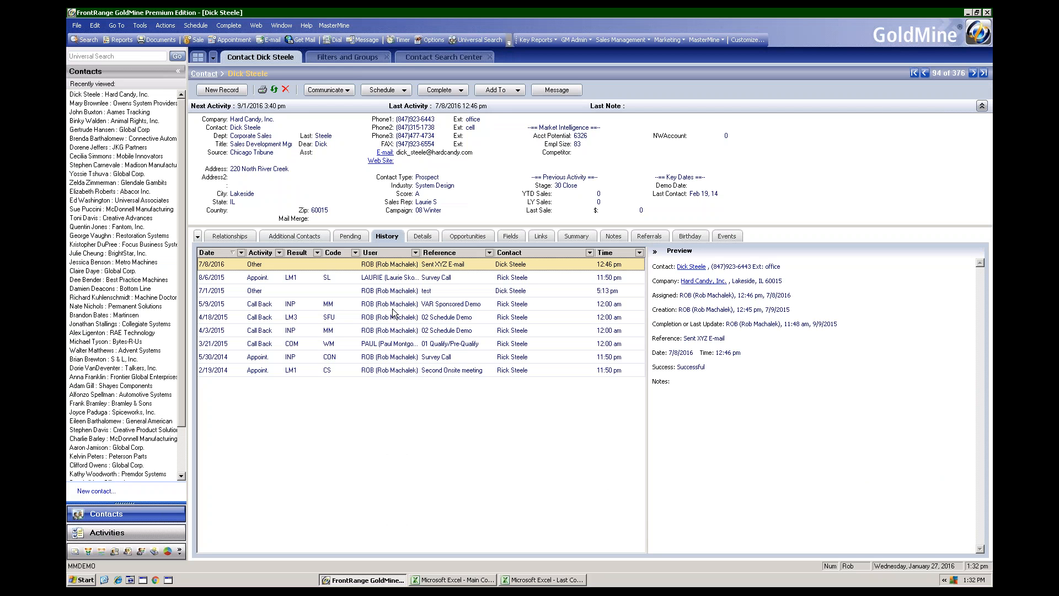
Step: Return to the Last Contact dashboard workbook in Excel and examine the DaysSince HVC list on the Hi Potential - last HVC sheet against Full List
click(543, 580)
click(209, 555)
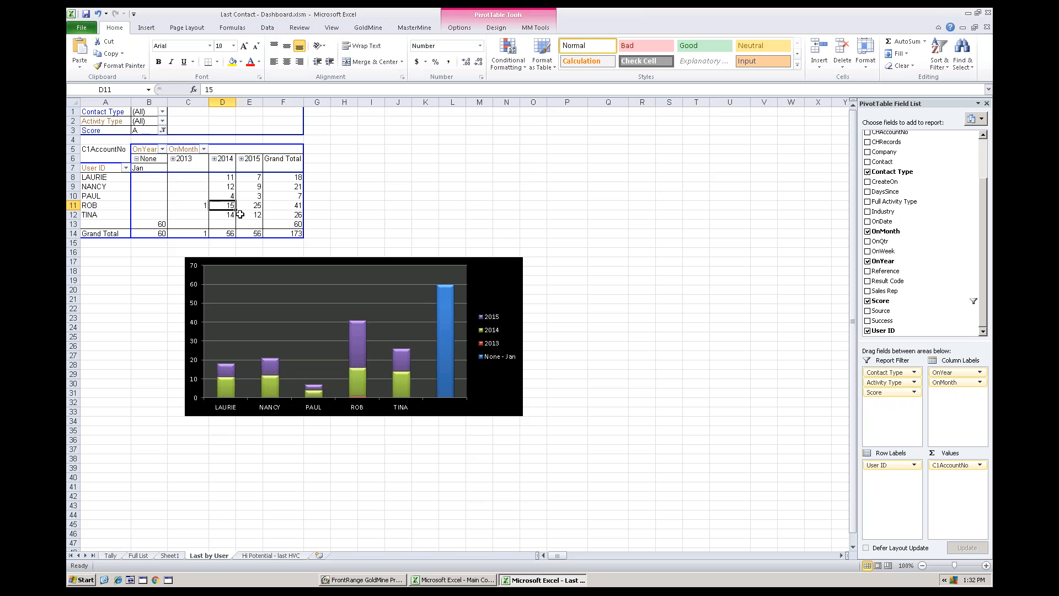
click(282, 551)
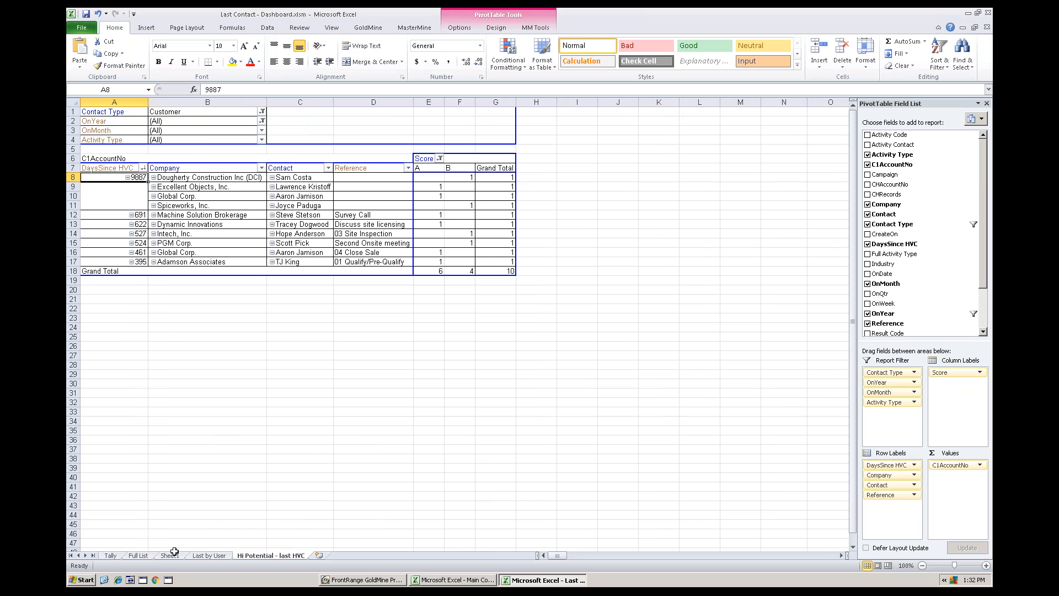
click(146, 556)
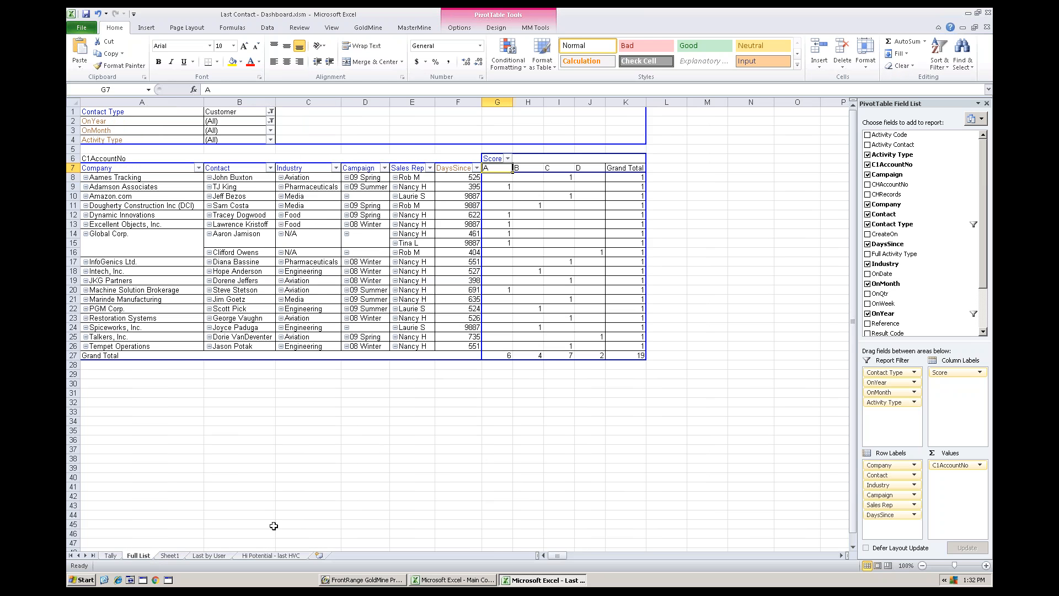
click(270, 556)
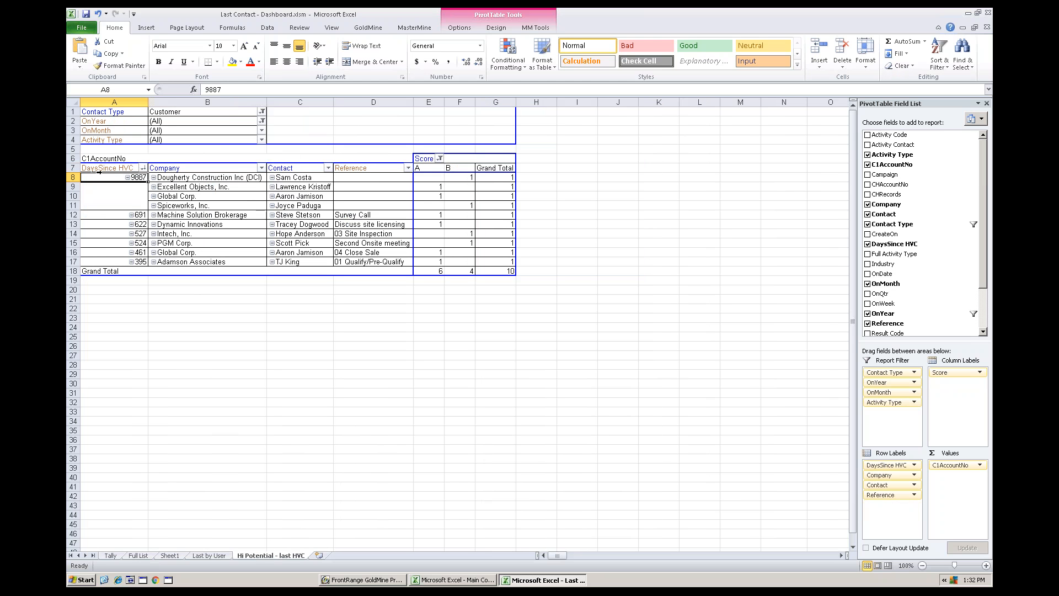
click(115, 168)
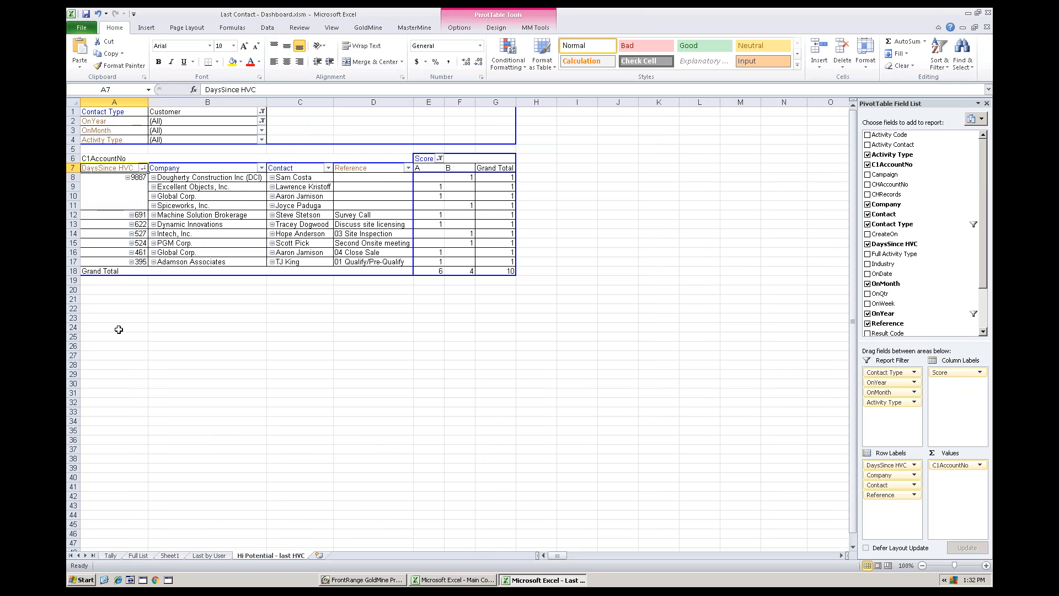
click(139, 177)
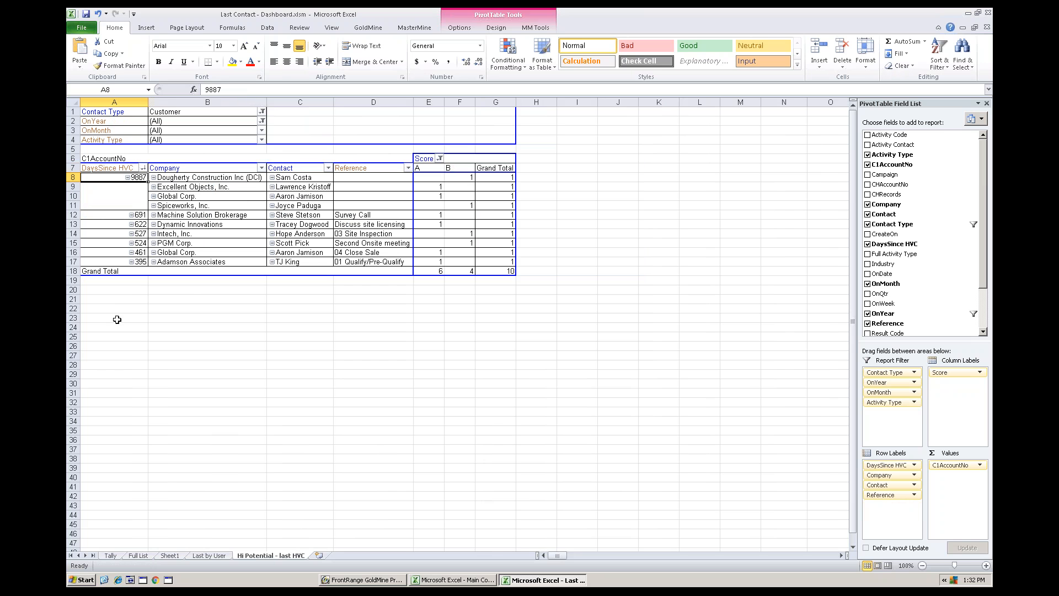
Step: Relabel the 9887 DaysSince HVC row item as never in the Hi Potential - last HVC pivot table
text(never)
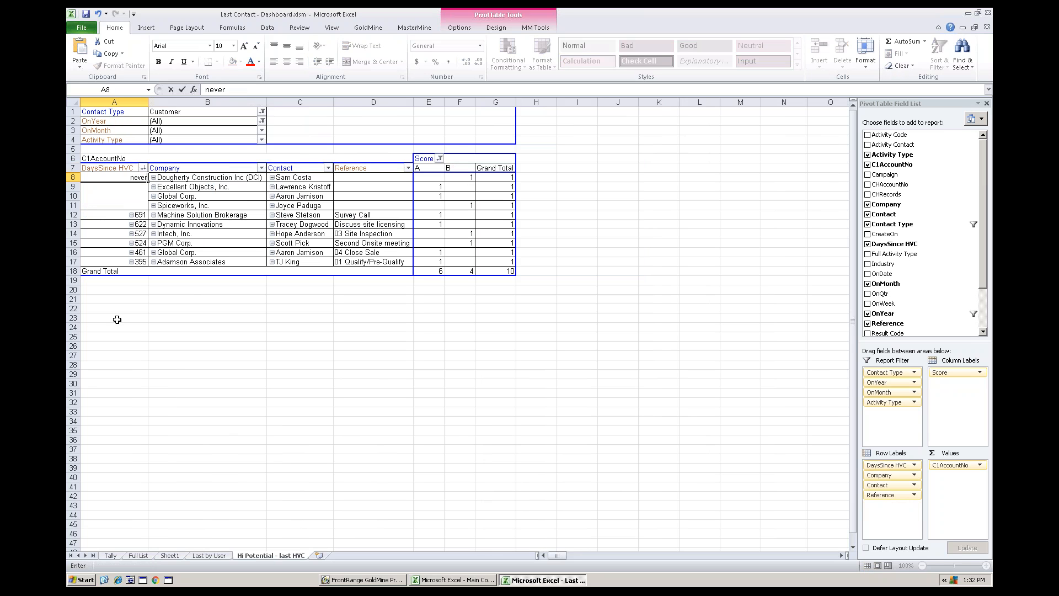
key(Return)
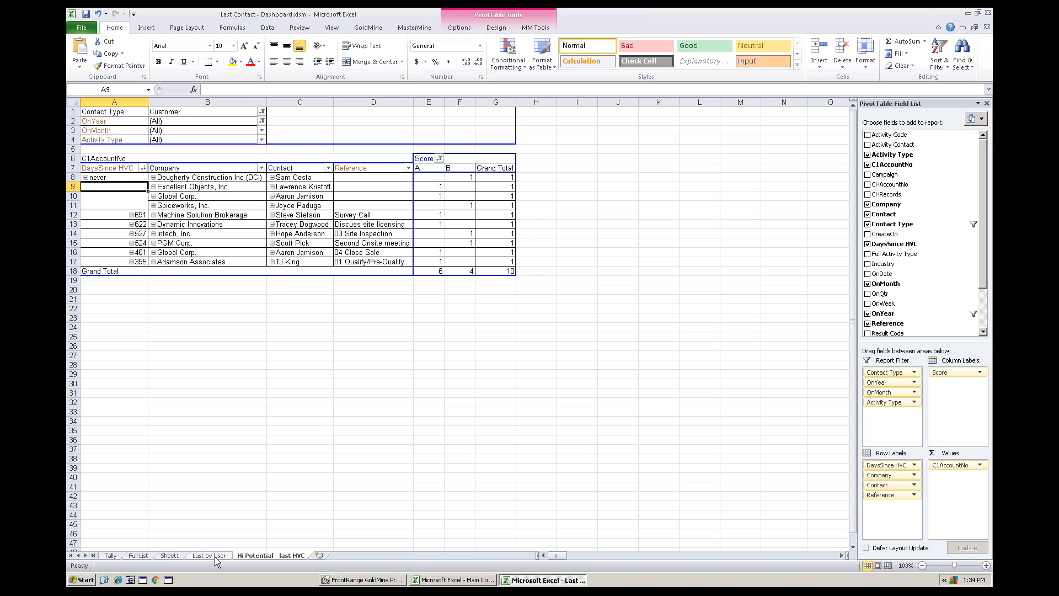
Step: Switch to the Main Contacts Overview workbook, maximize its window and show the Original sheet
click(347, 580)
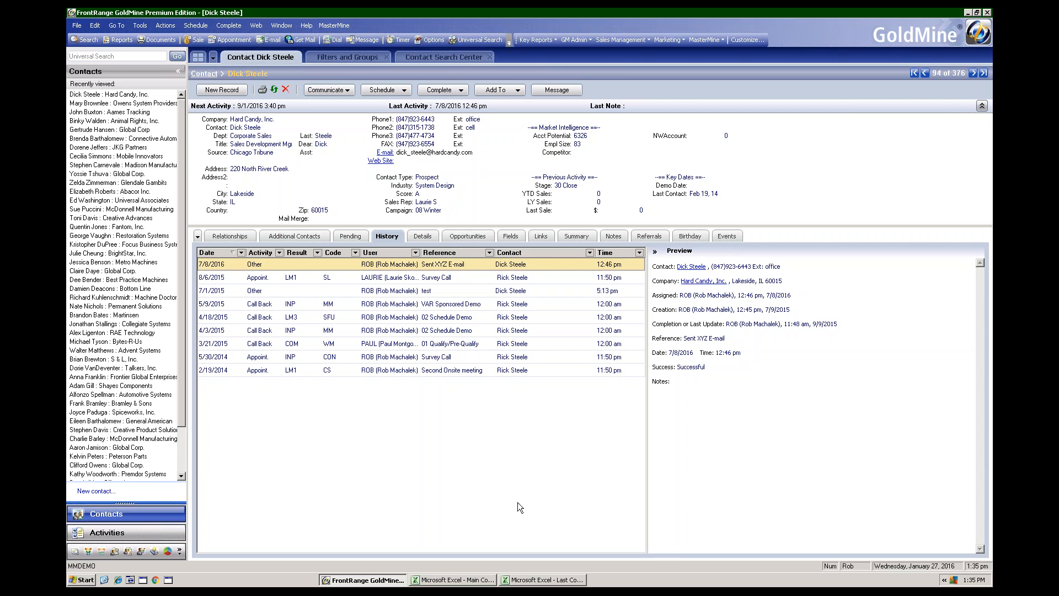
click(536, 578)
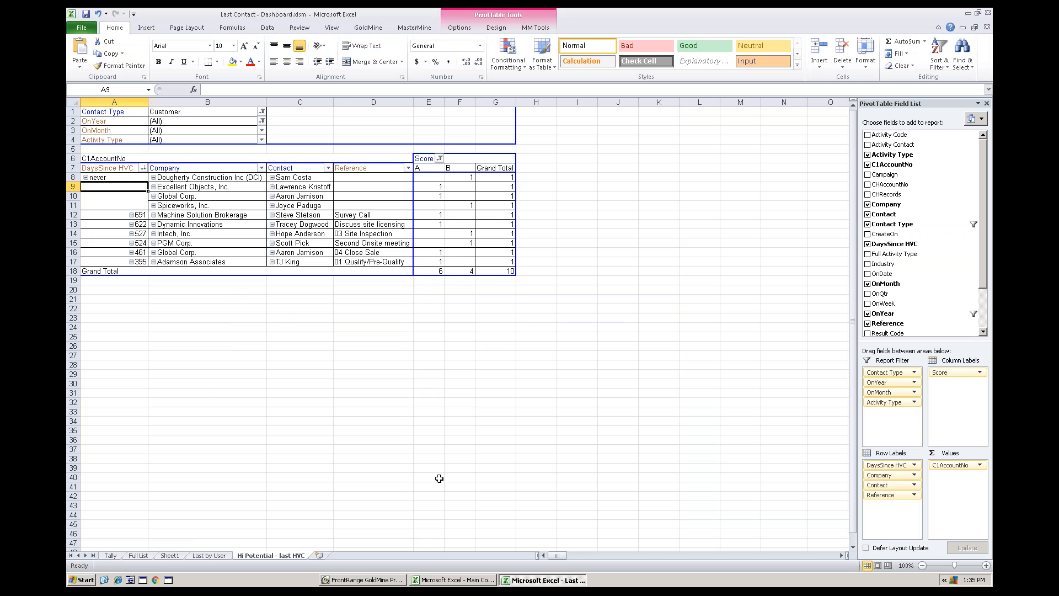
click(456, 580)
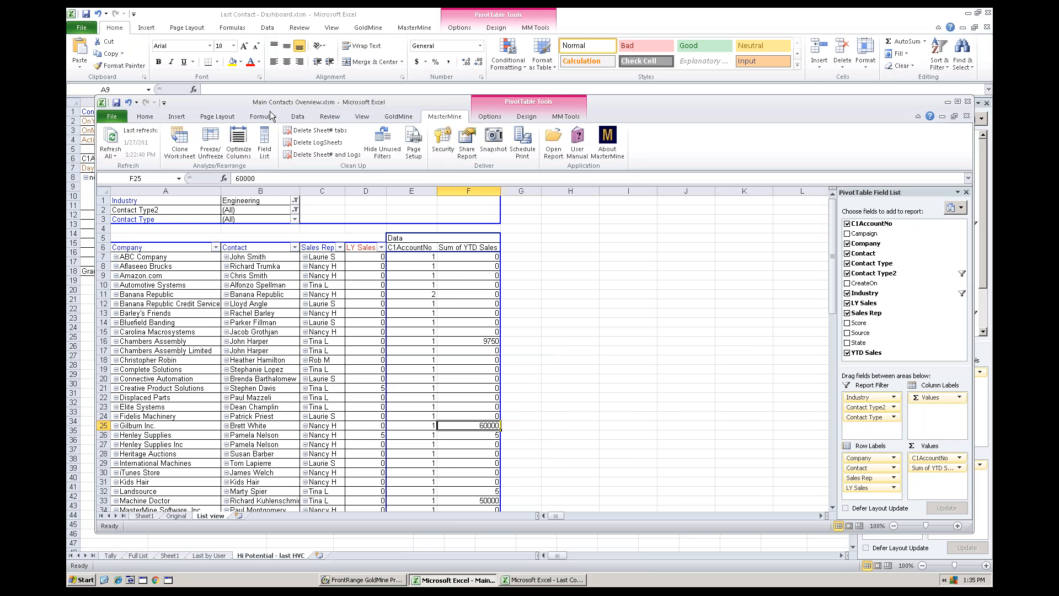
double_click(638, 100)
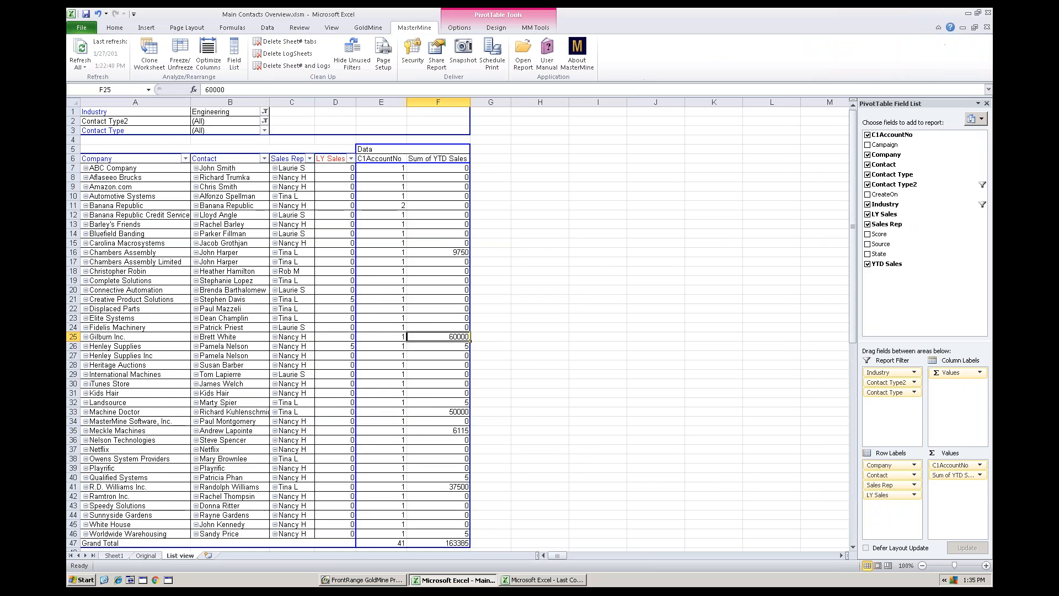
click(145, 555)
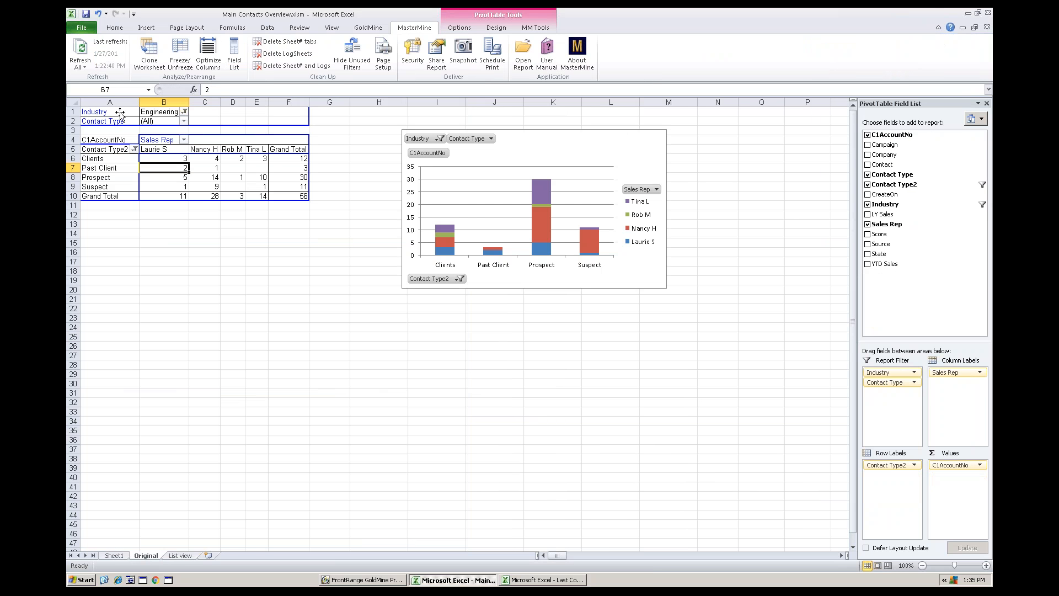
Step: Set the Industry report filter of the Original pivot table to (All)
drag(120, 113, 186, 112)
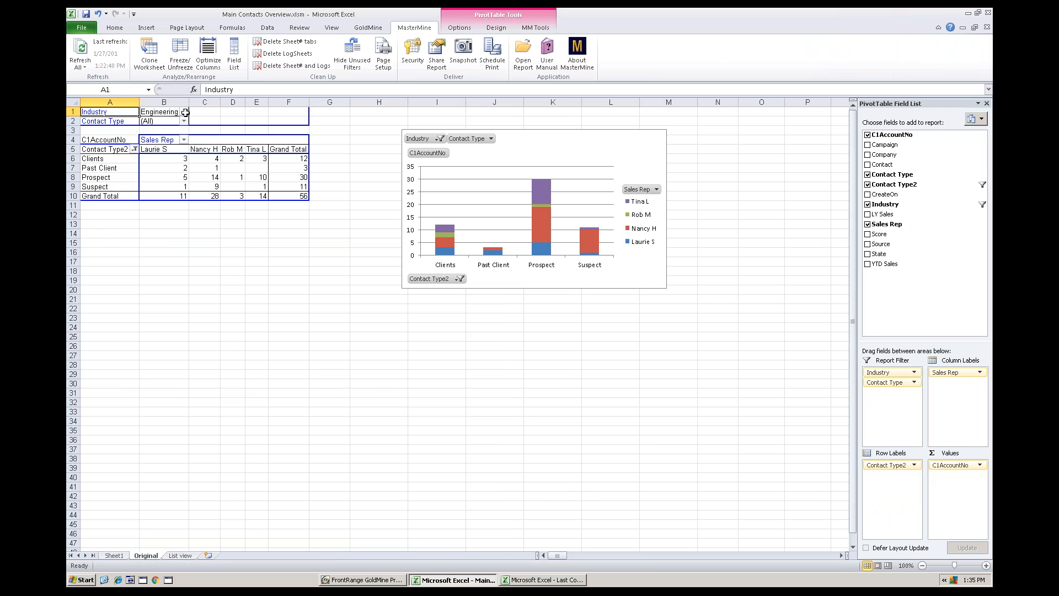
click(184, 112)
click(86, 138)
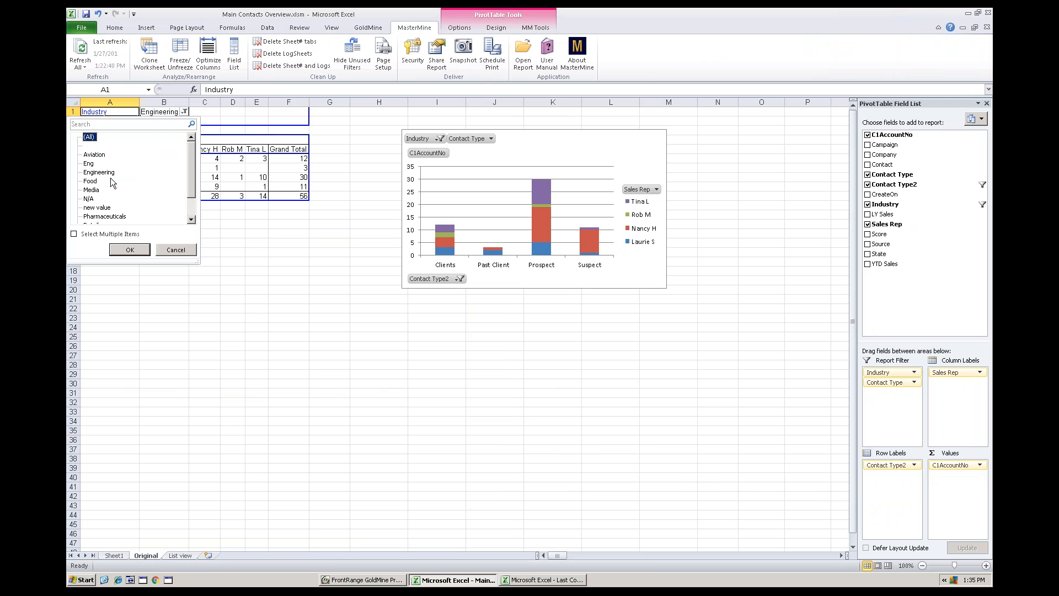
click(123, 253)
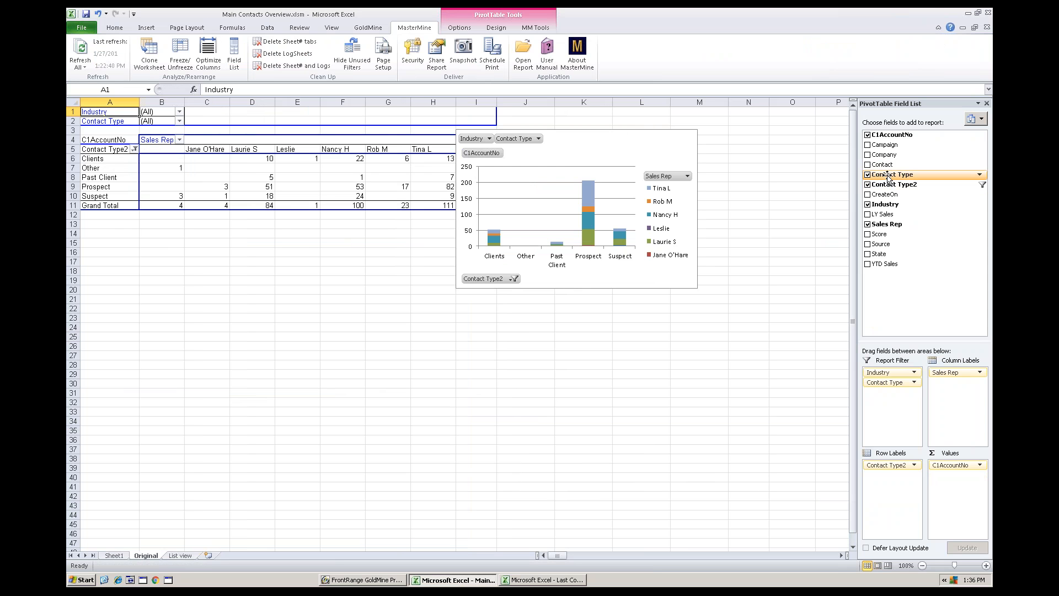
Step: Add Contact Type as a row field beside Contact Type2 and move the pivot chart clear of the table
drag(888, 175, 139, 172)
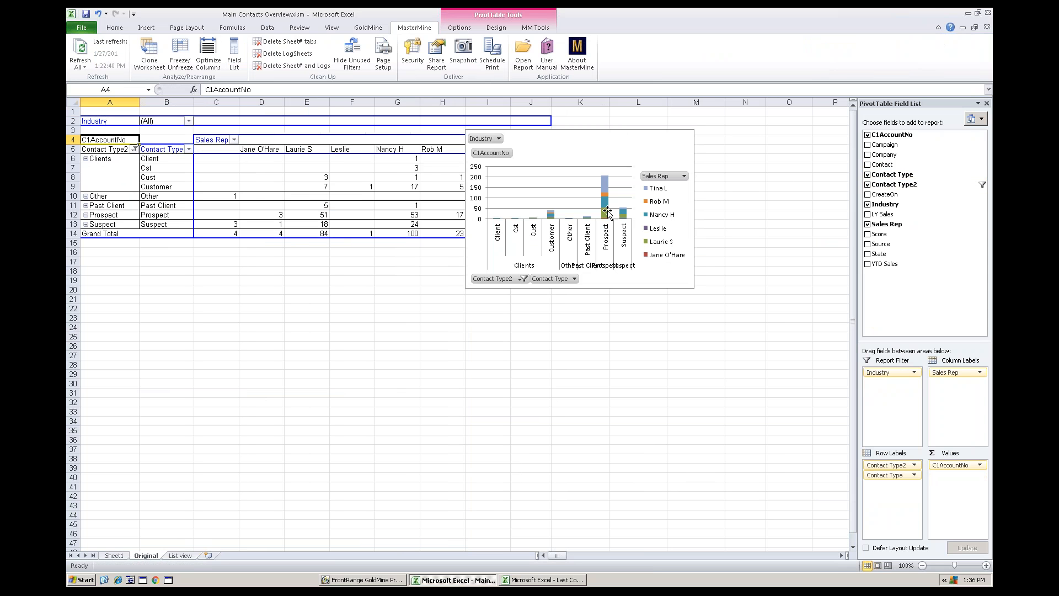
drag(622, 134, 697, 134)
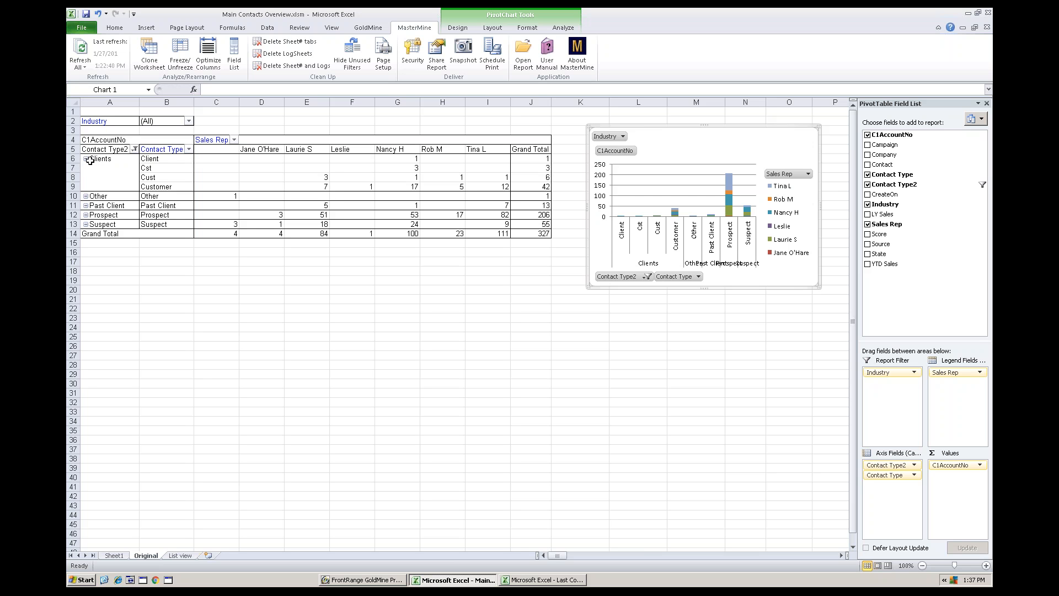
Step: Filter the Contact Type row field to exclude Customer
click(169, 186)
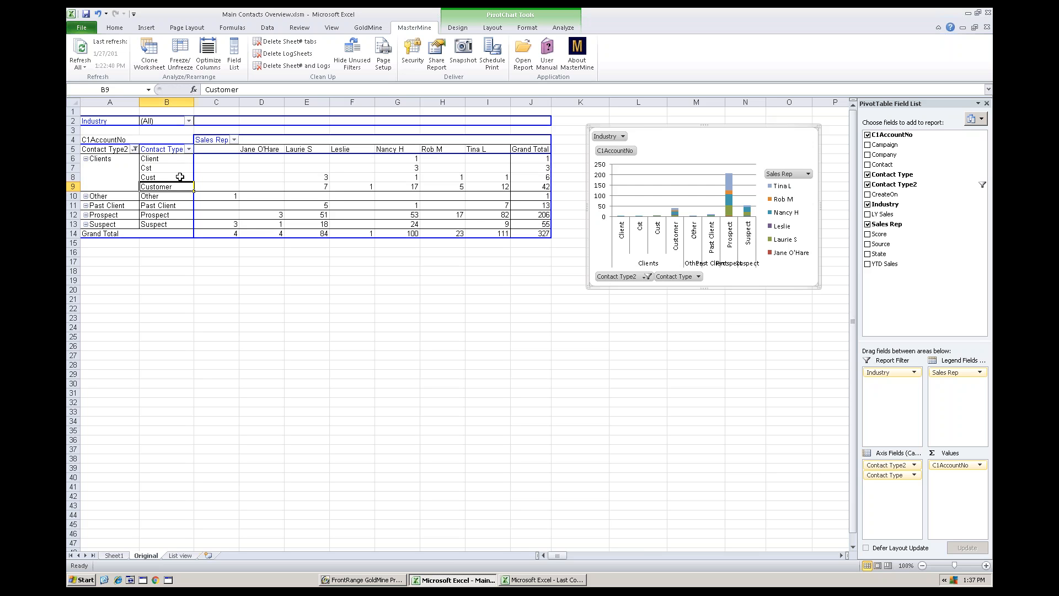
click(189, 149)
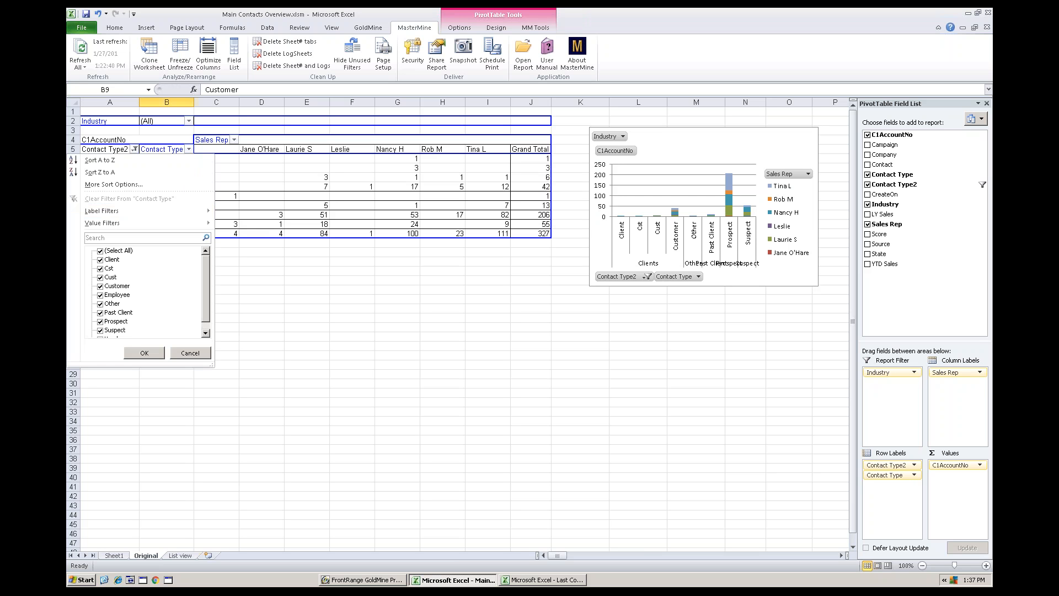
click(101, 286)
click(144, 353)
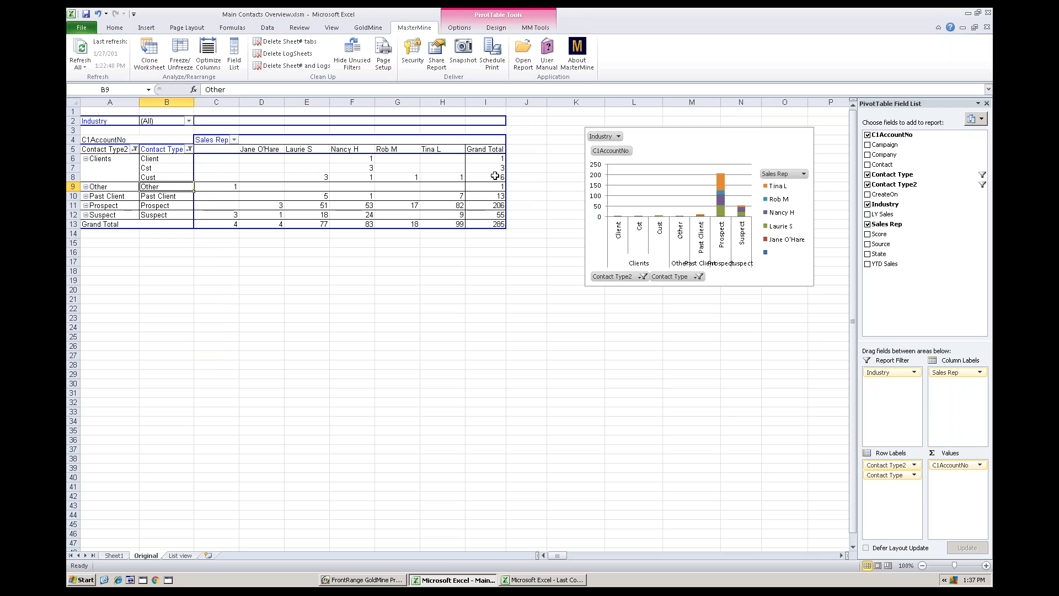
Step: Collapse the Clients group, drill into its grand total and show the MasterMine drilldown tools
click(86, 159)
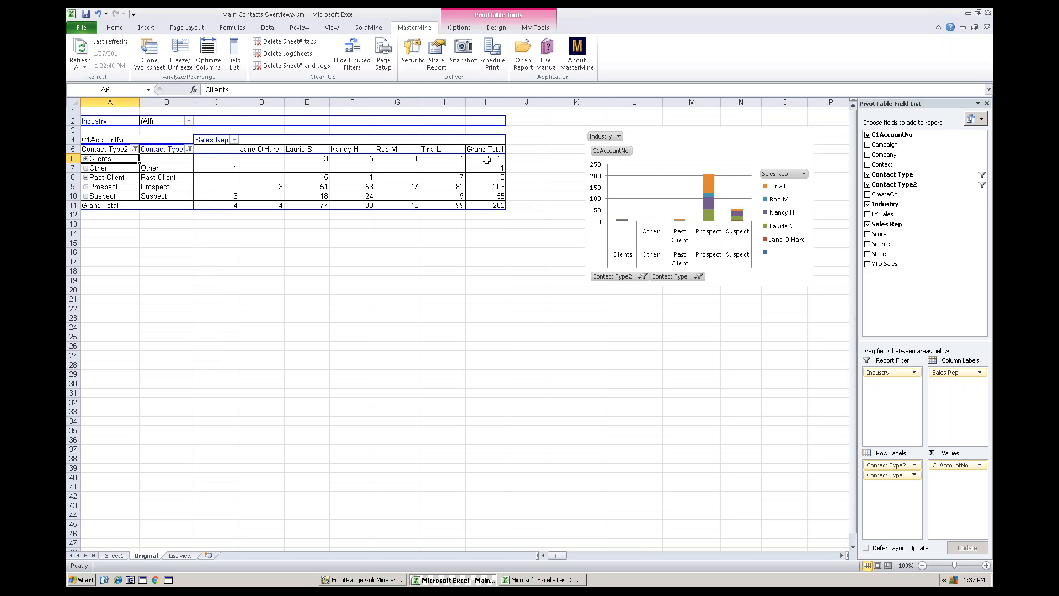
double_click(487, 160)
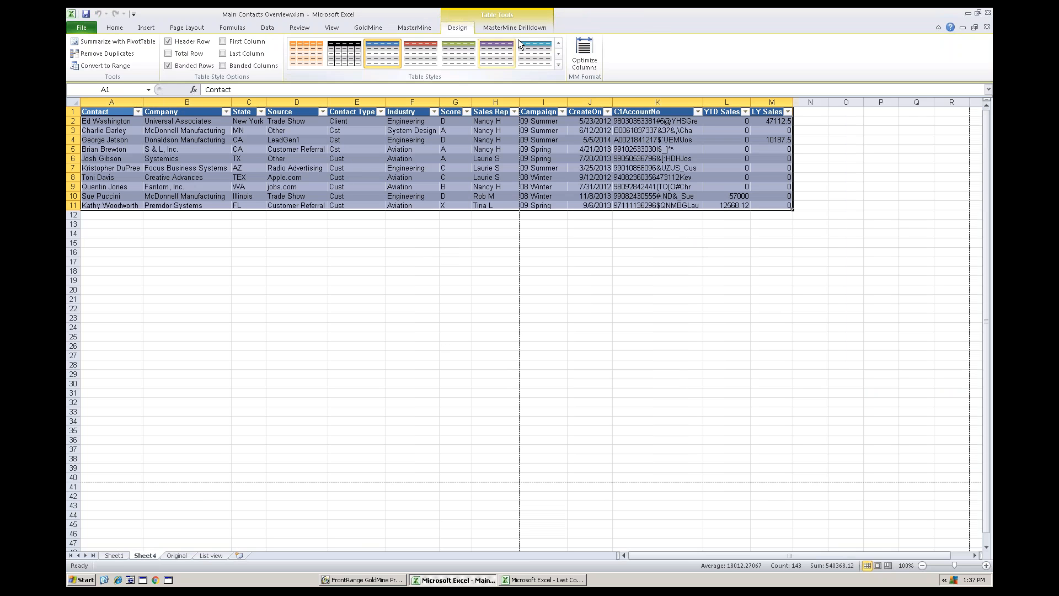
click(496, 28)
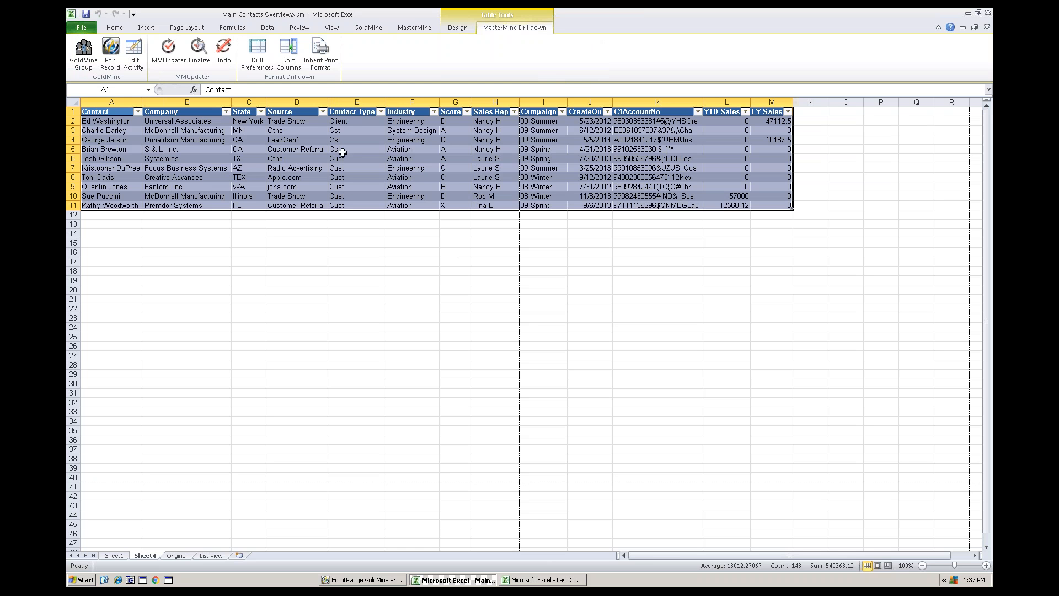
Step: Enter Customer as the first drilldown record's Contact Type and fill it down through the last record
click(349, 125)
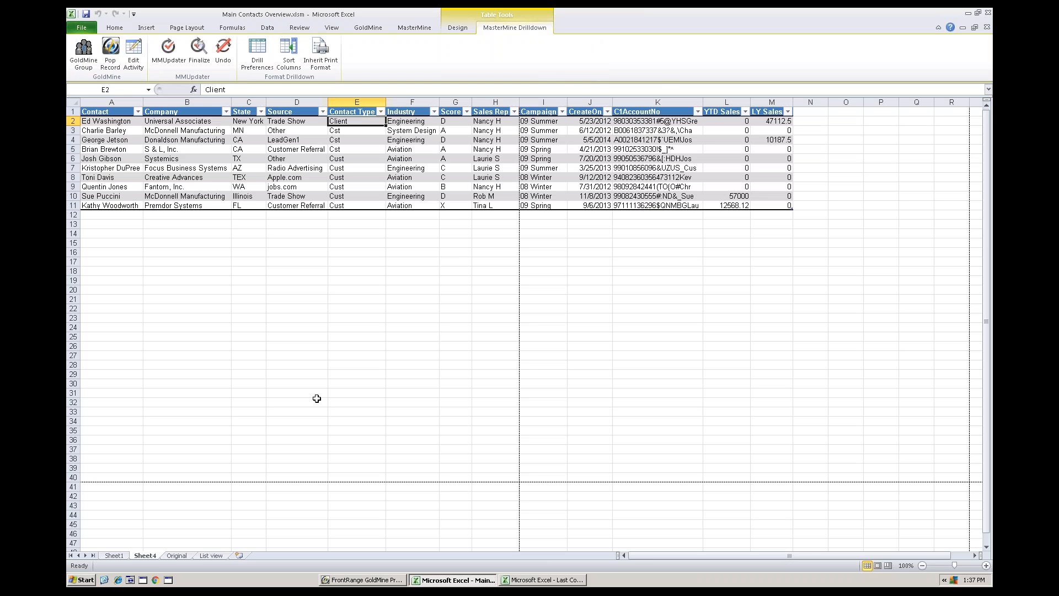
text(Customer)
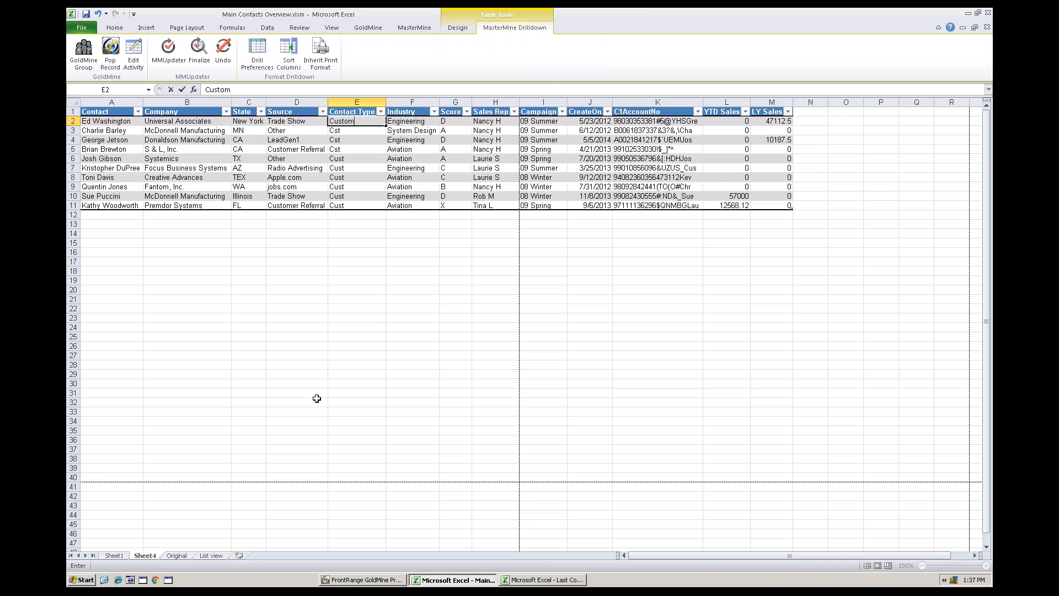
key(Return)
click(370, 123)
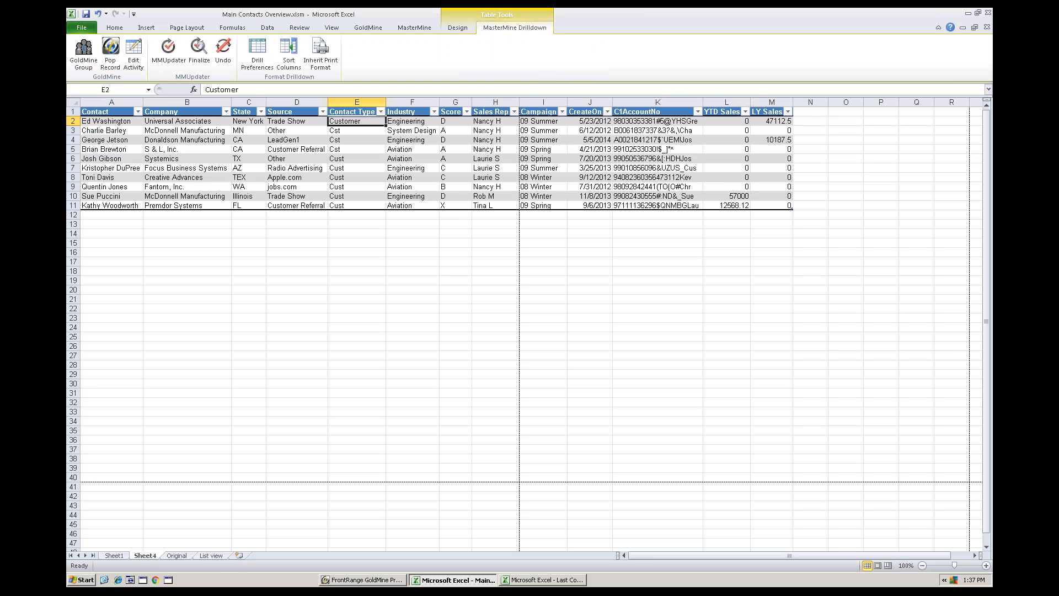
drag(388, 125, 388, 211)
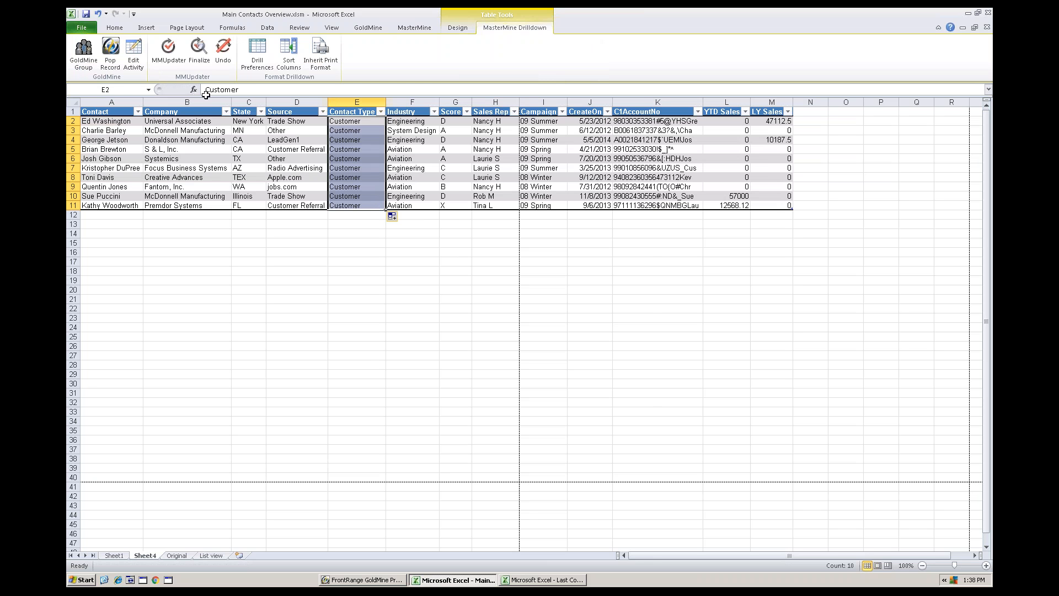
Step: Run MMUpdater with Test Run off to replace GoldMine's Contact Type (KEY1) with the Contact Type column, matching on C1AccountNo
click(172, 58)
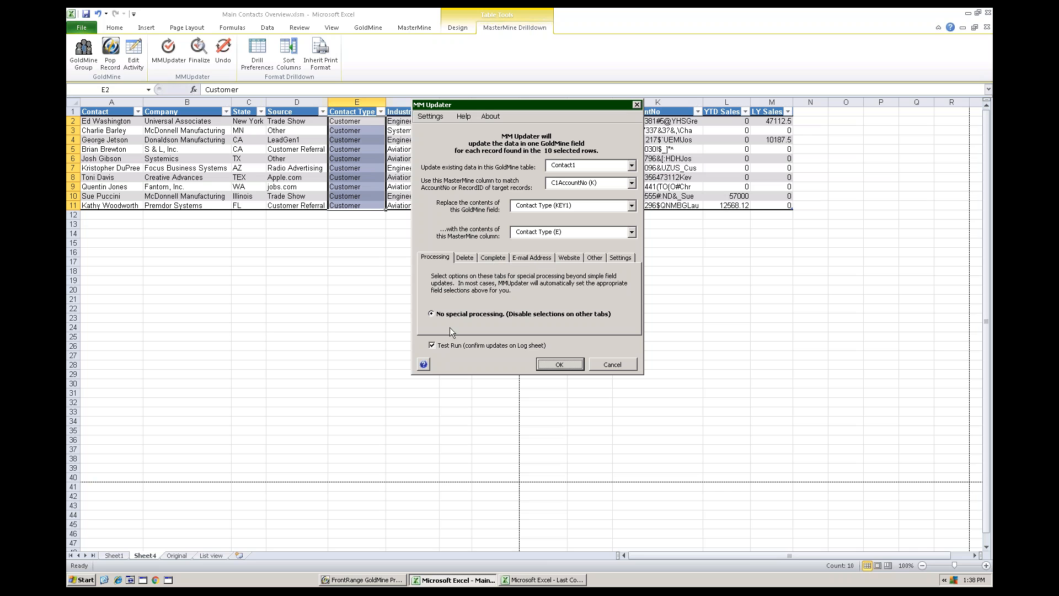
click(432, 345)
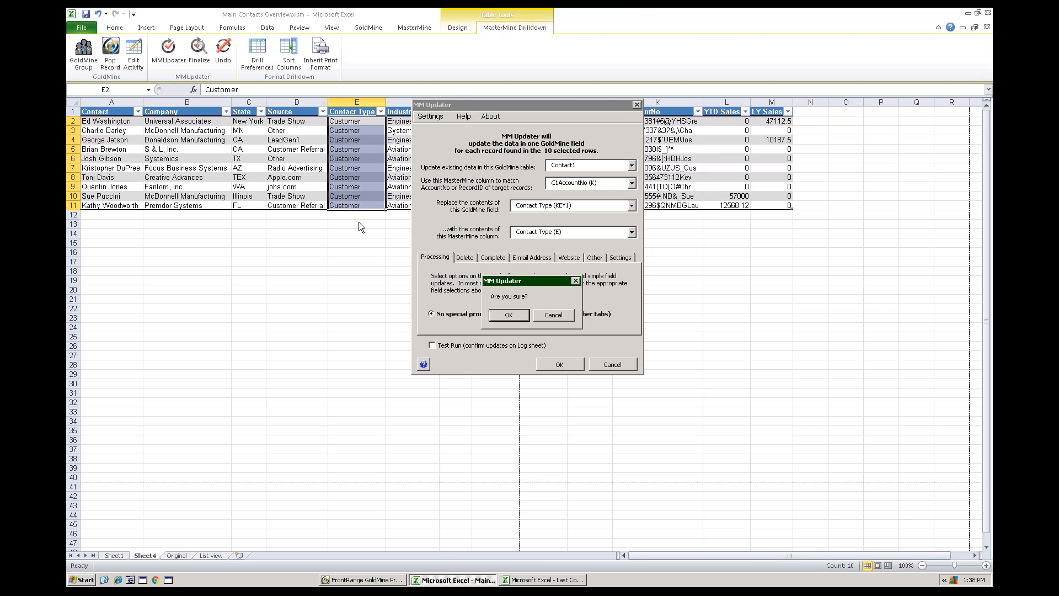
click(507, 316)
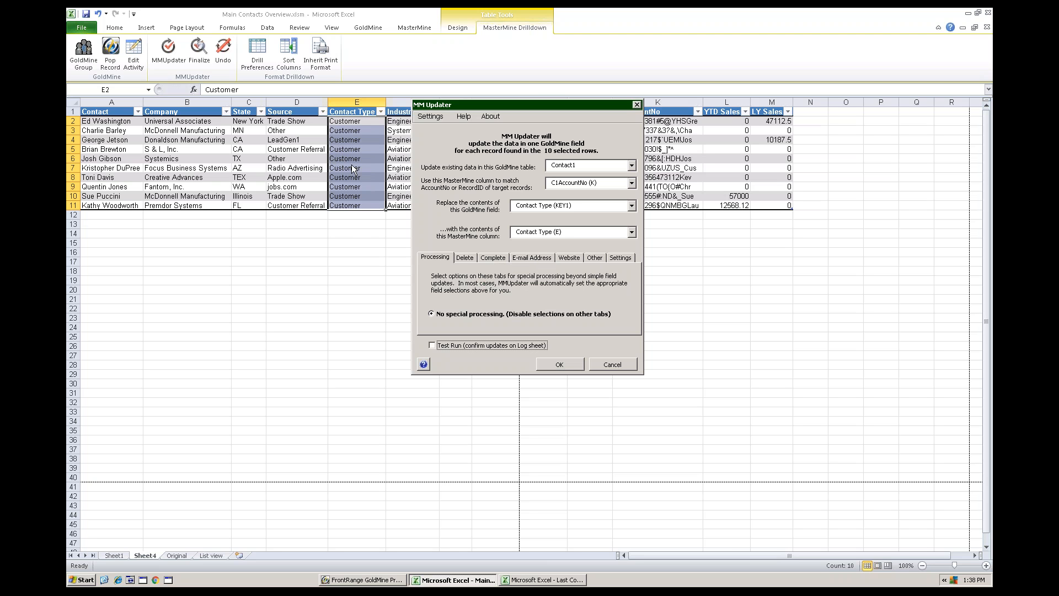
click(548, 362)
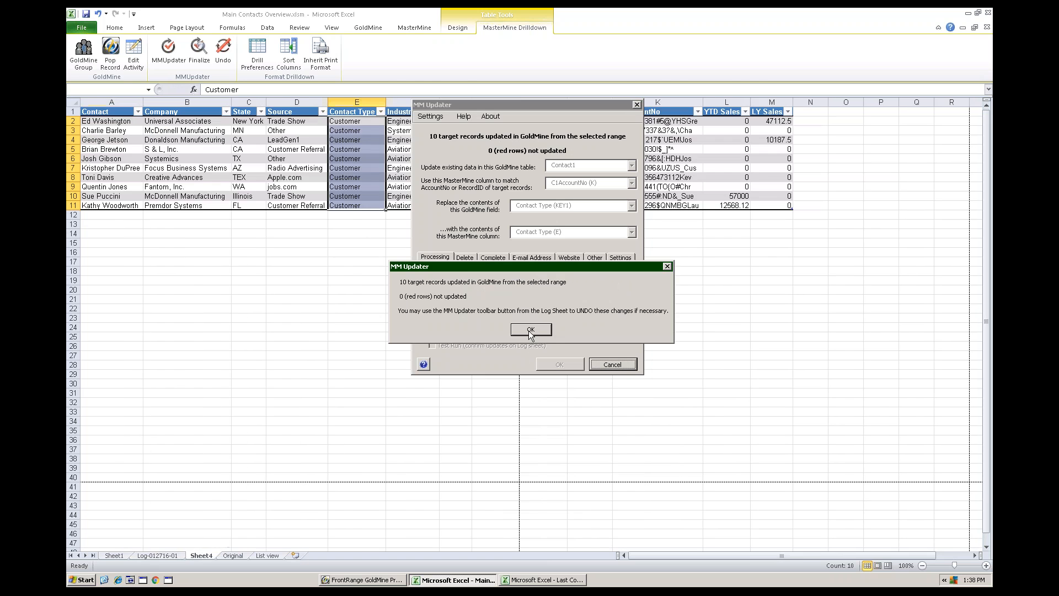
click(530, 329)
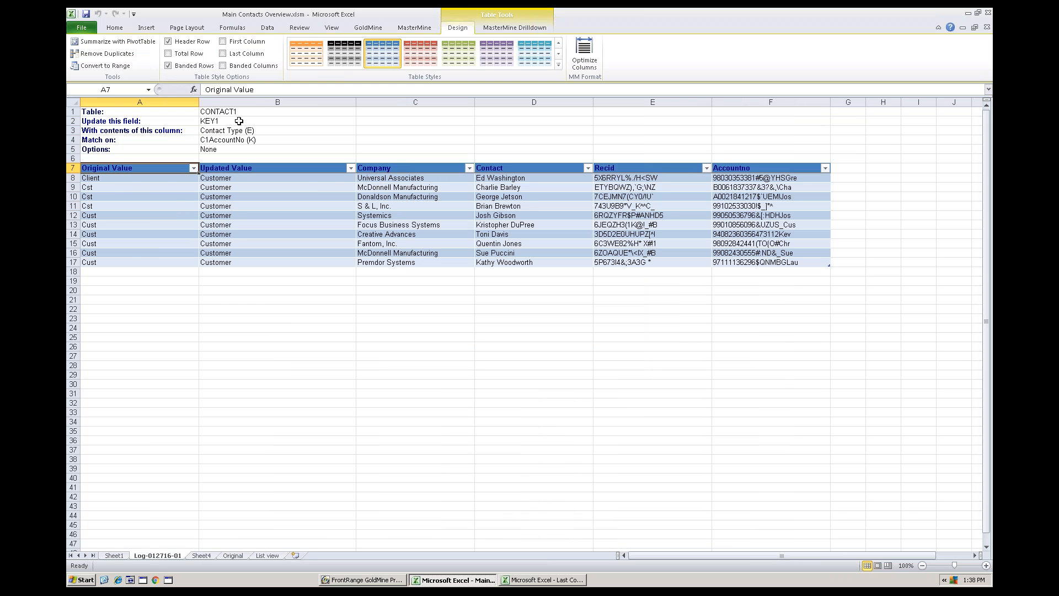
Step: Compare original and updated values in the update log and open the first McDonnell Manufacturing contact in GoldMine
click(134, 196)
click(243, 197)
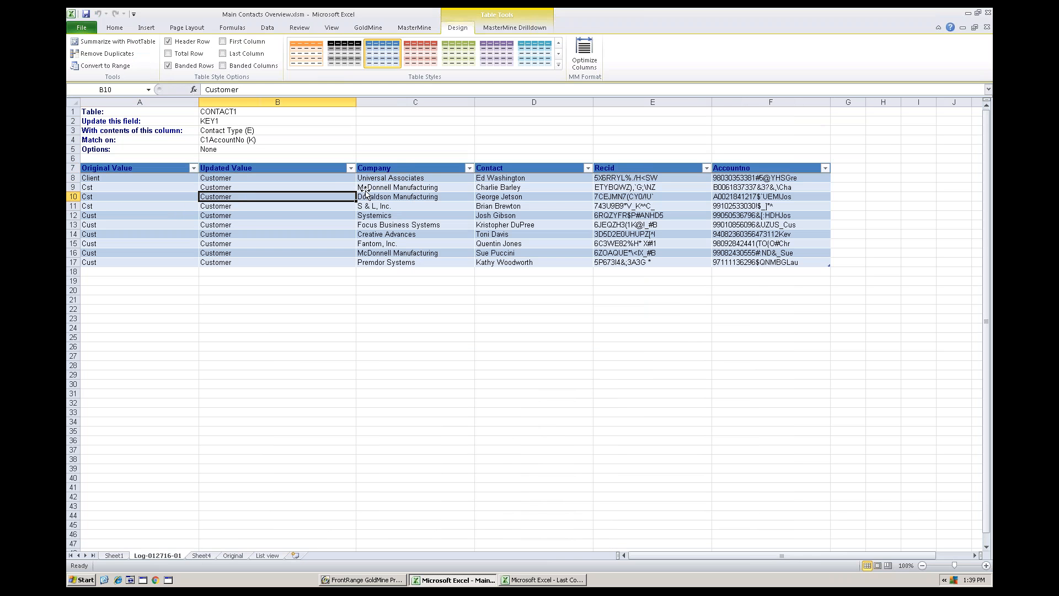
click(373, 186)
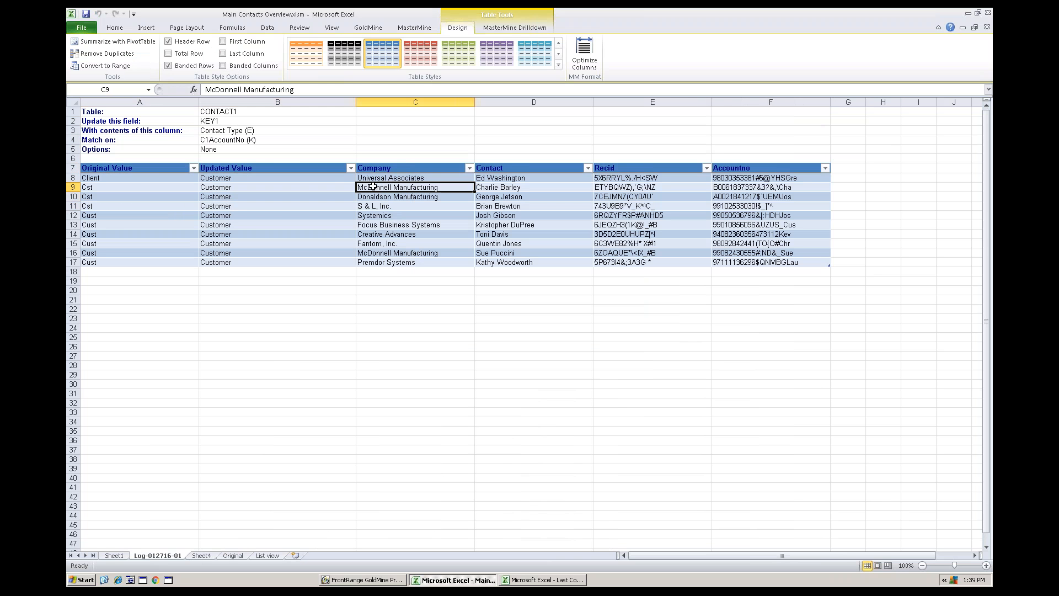
double_click(373, 186)
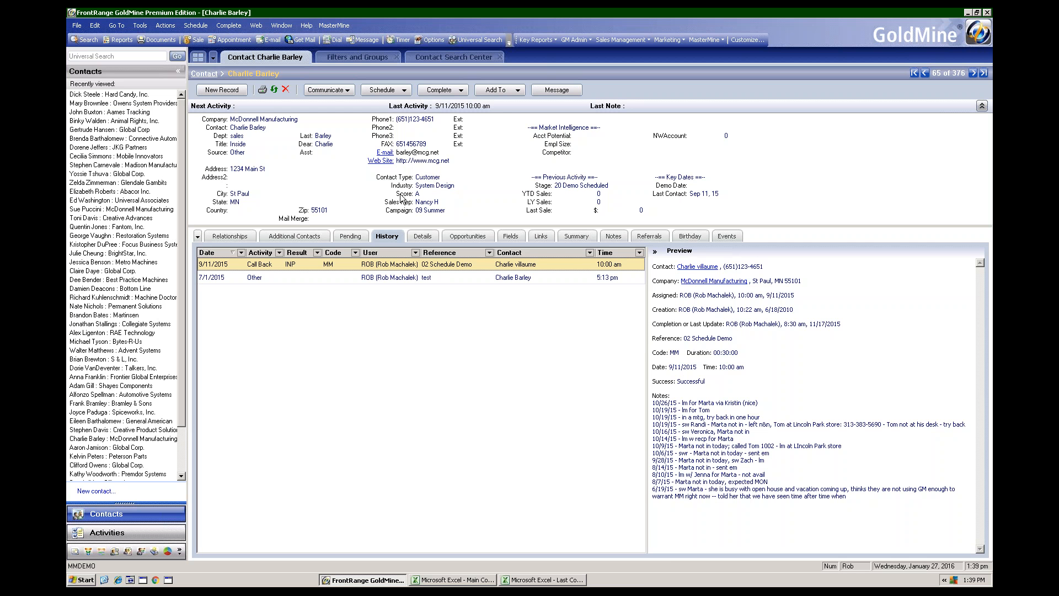
Step: Return to the main contacts workbook's update log and reverse its logged GoldMine changes with MMUpdater's Undo
click(543, 580)
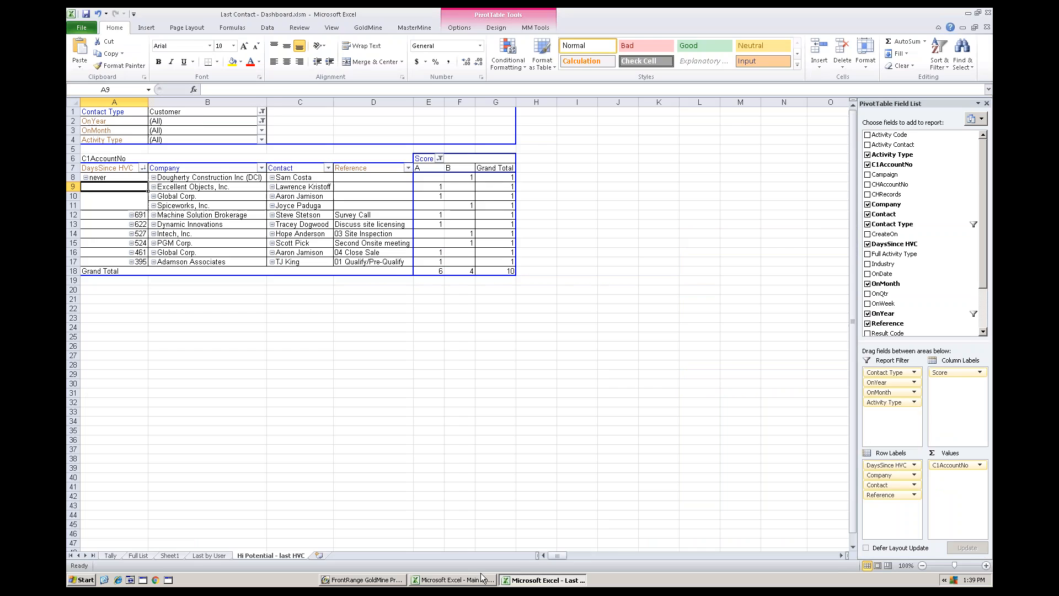
click(453, 579)
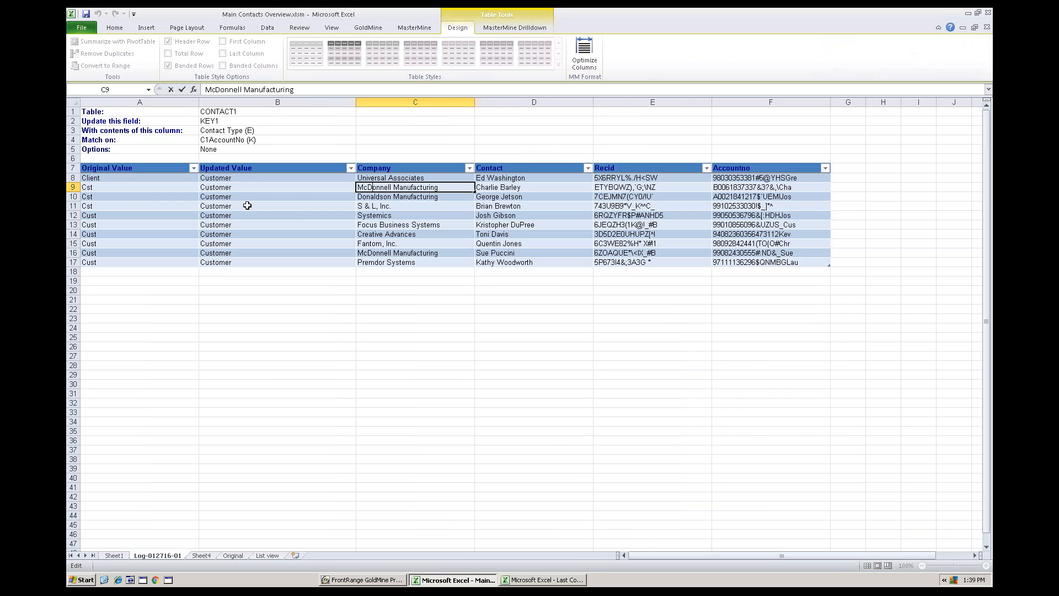
click(292, 189)
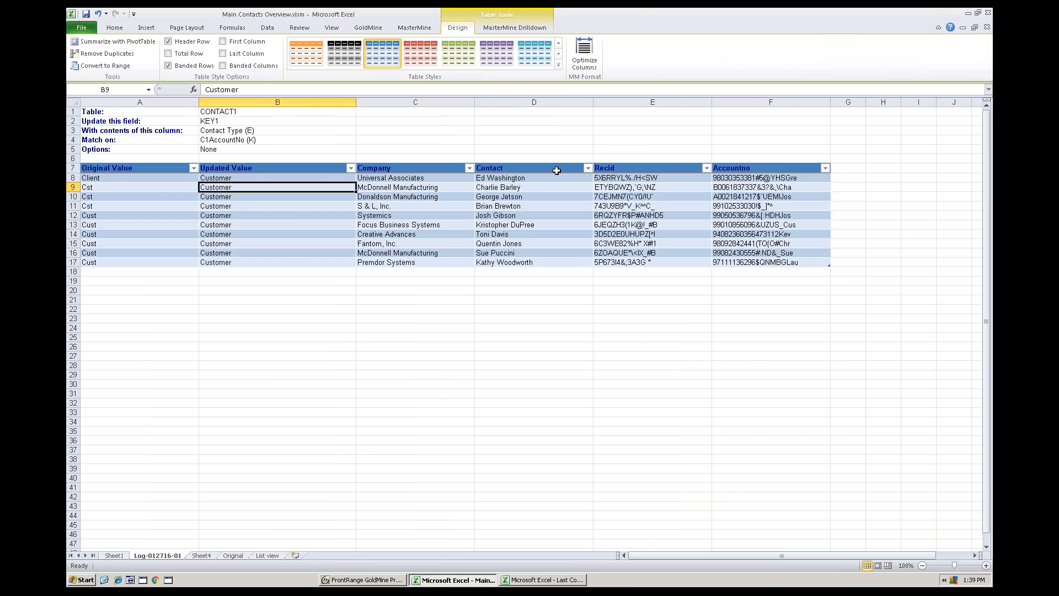
click(521, 27)
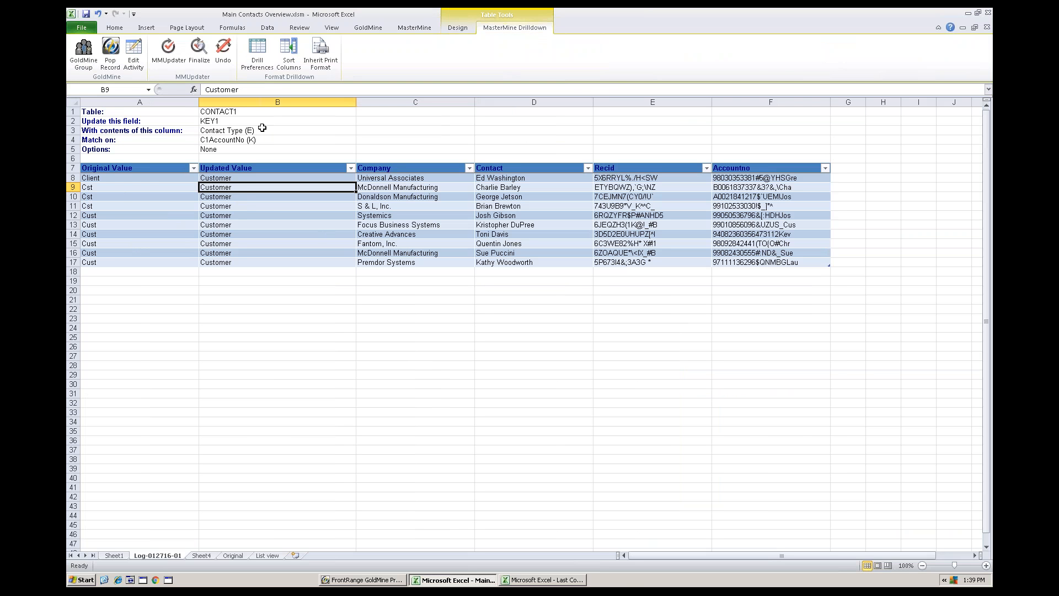
click(221, 50)
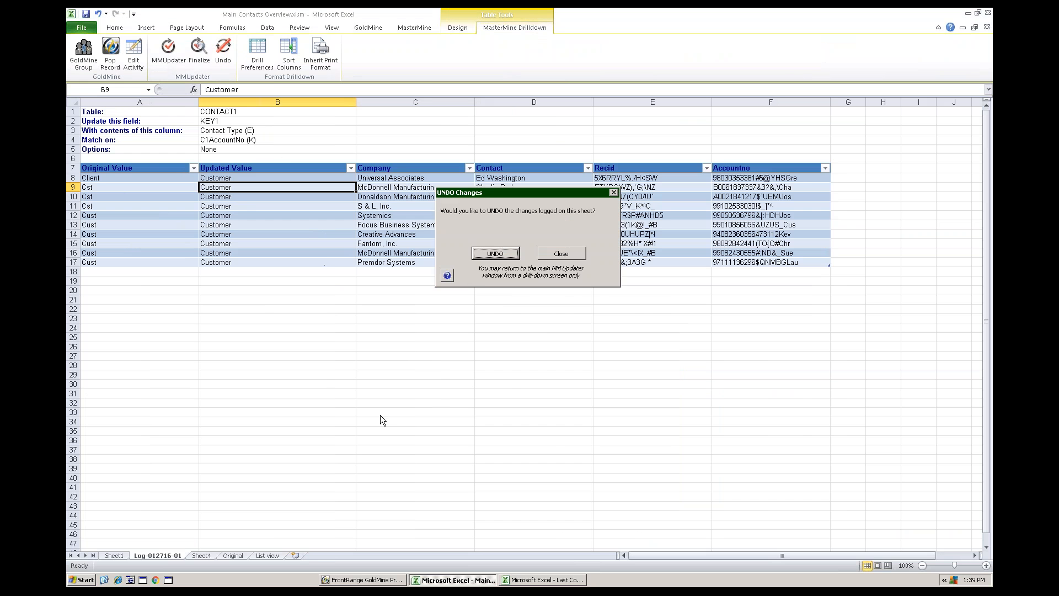
click(491, 254)
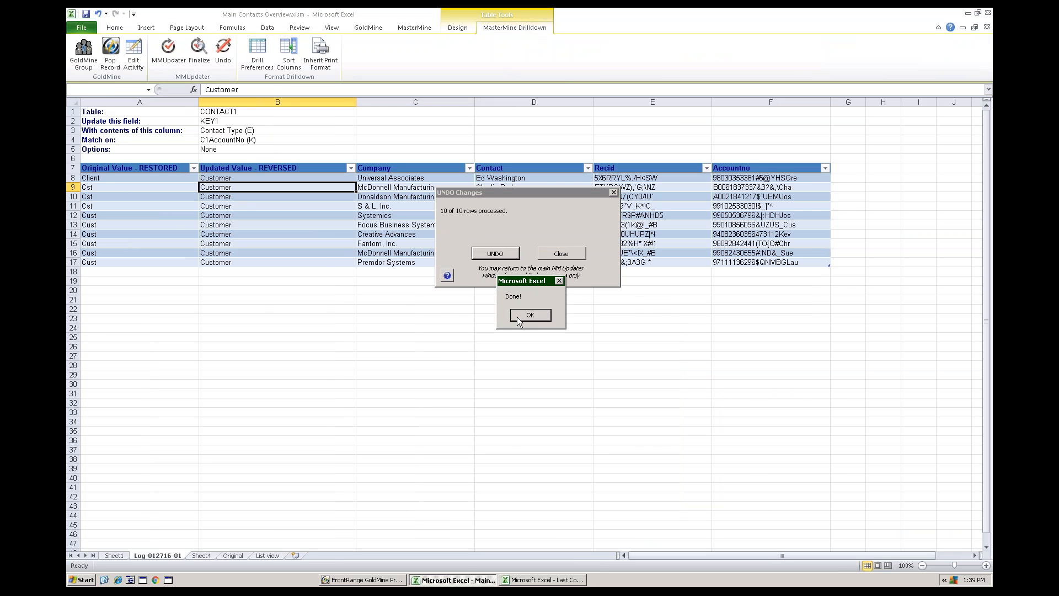
click(529, 315)
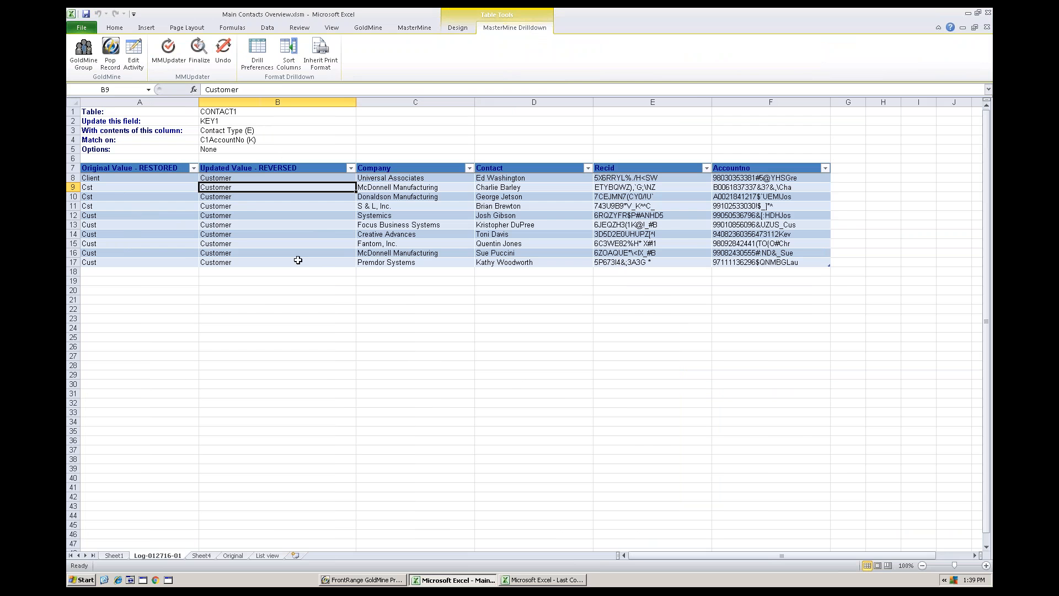
Step: Check the first McDonnell Manufacturing contact's Contact Type in GoldMine, then return to the log and review the reversed values
double_click(379, 187)
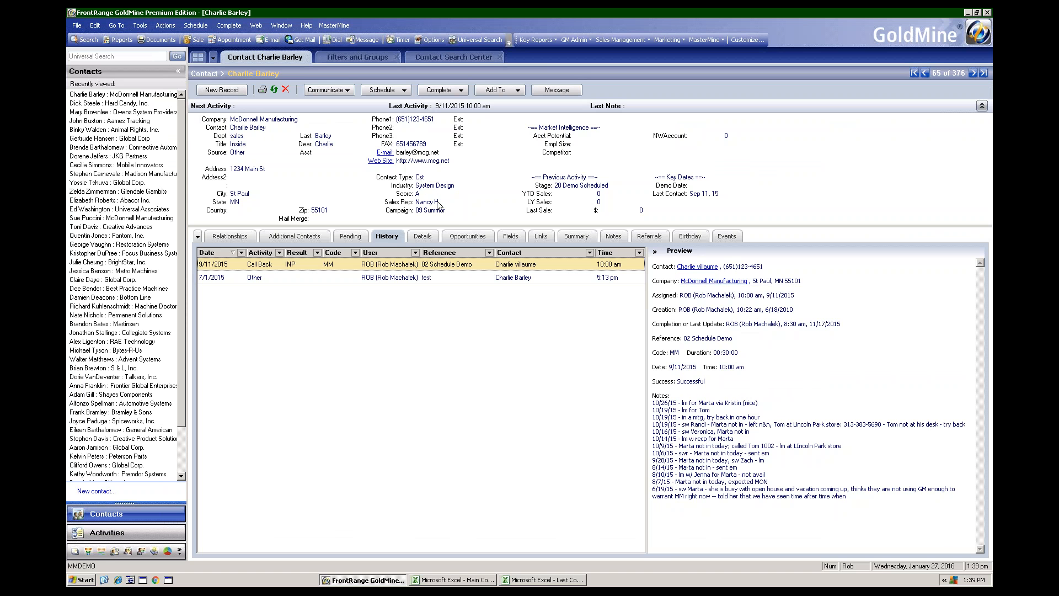
click(541, 581)
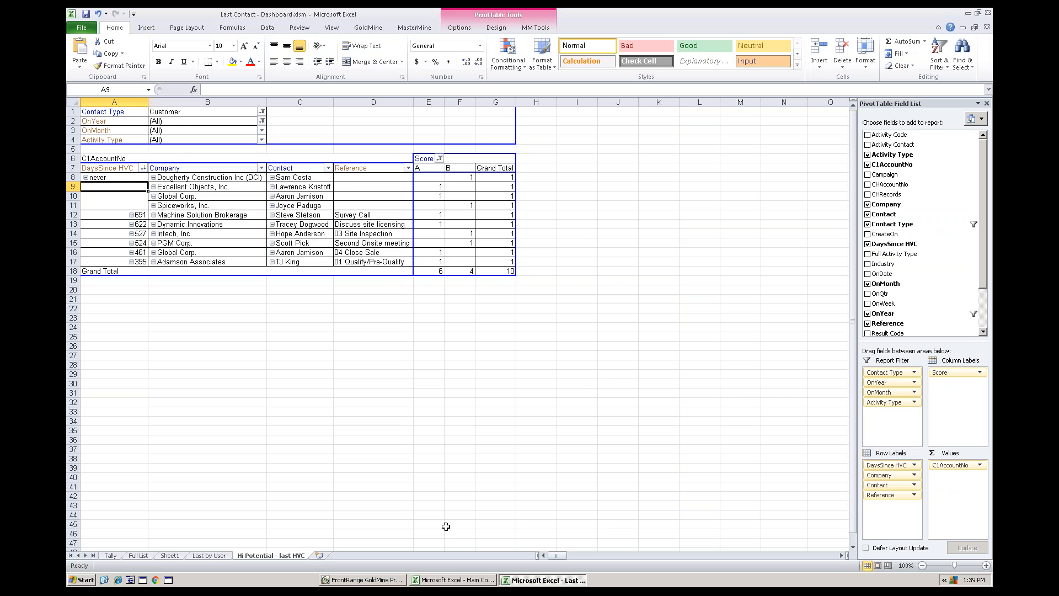
click(473, 579)
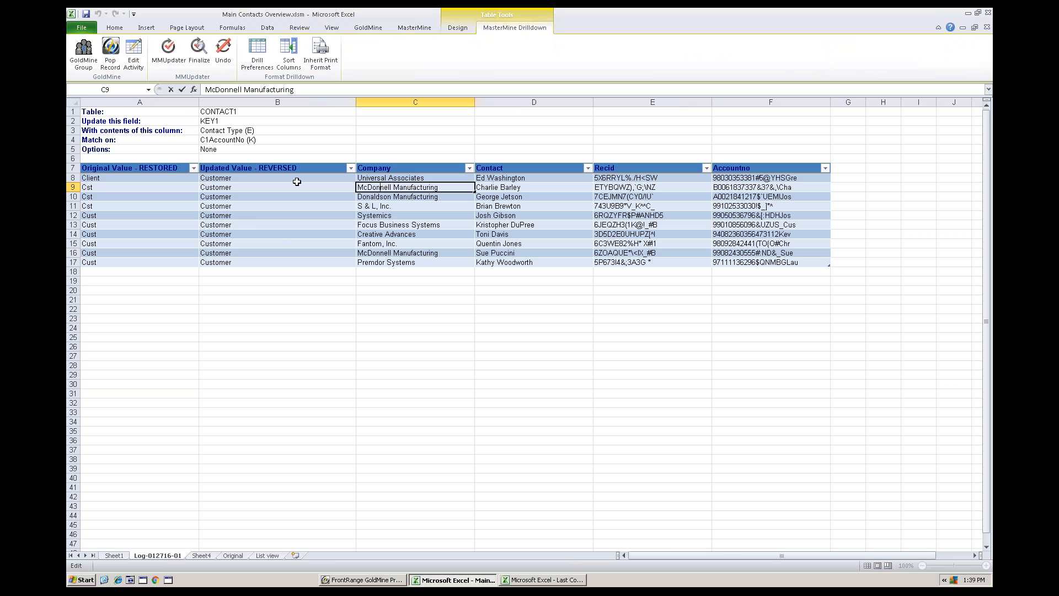
click(263, 197)
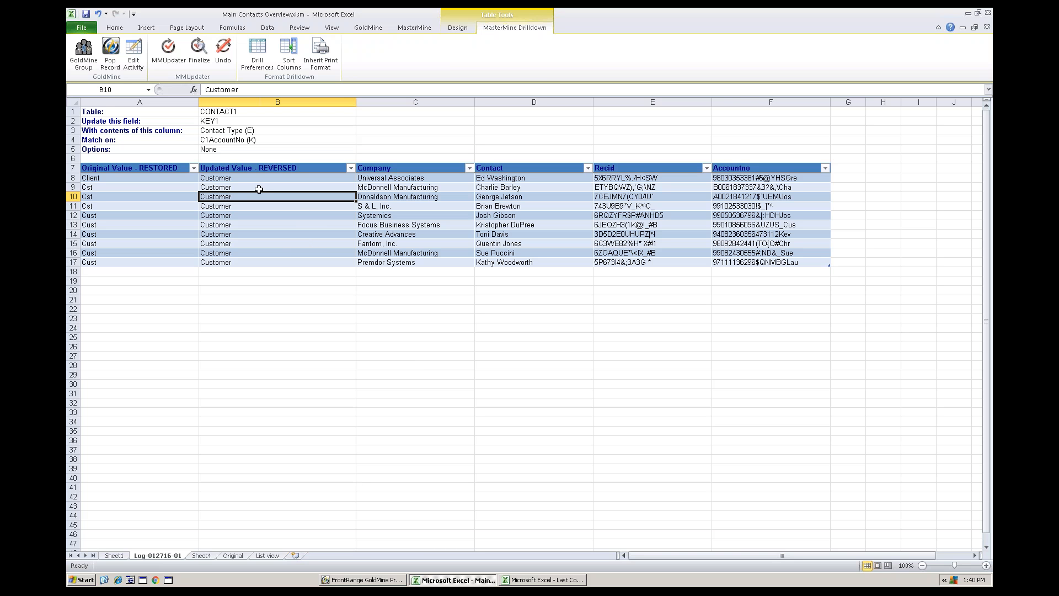
drag(244, 188, 241, 237)
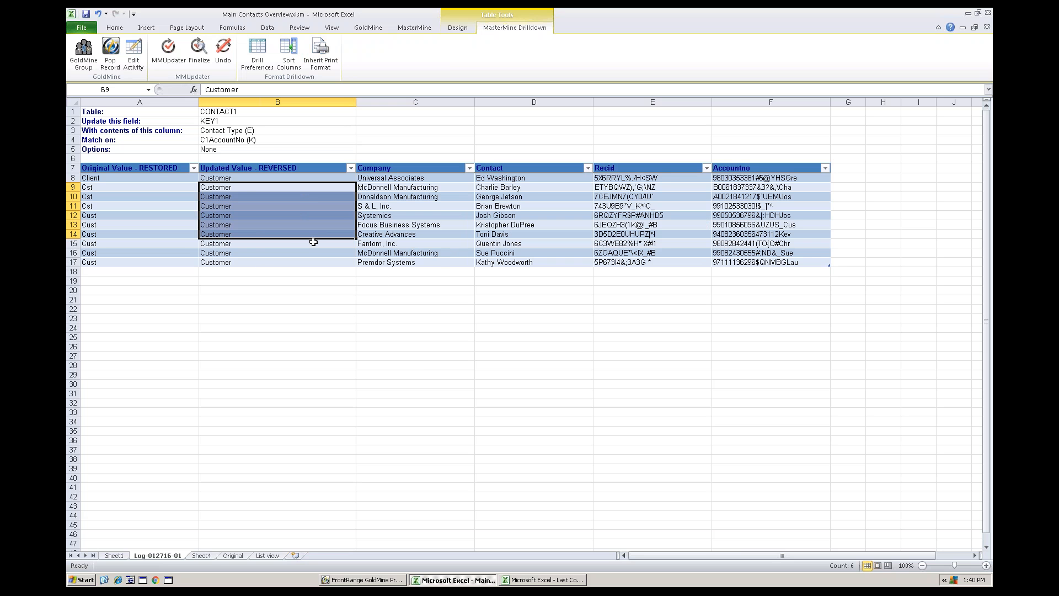
Step: Open MMUpdater from the Sheet4 drilldown, examine the GoldMine tables available for updating, and close it without running an update
click(211, 557)
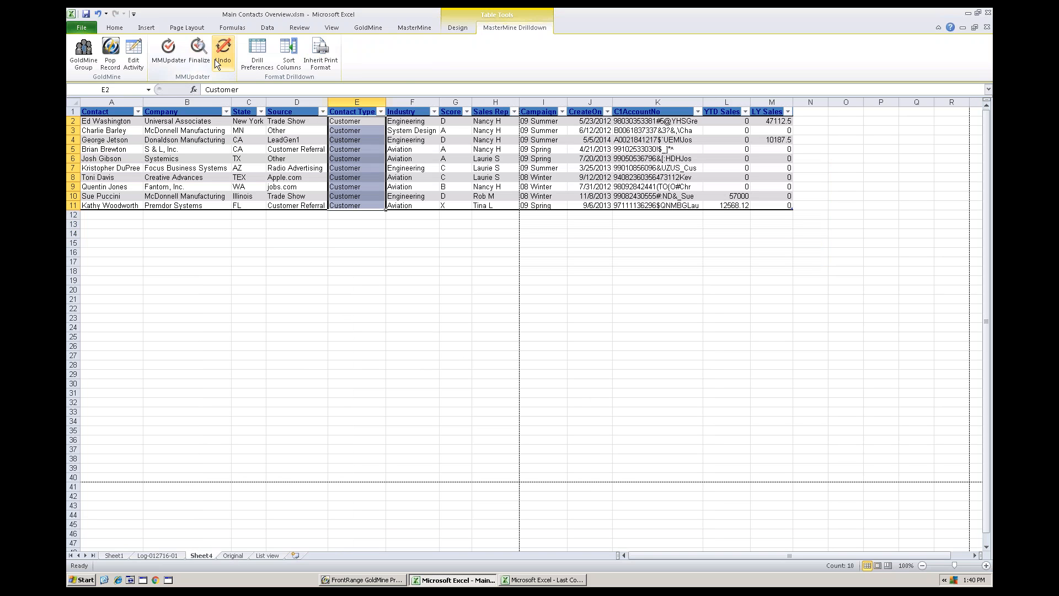
click(176, 62)
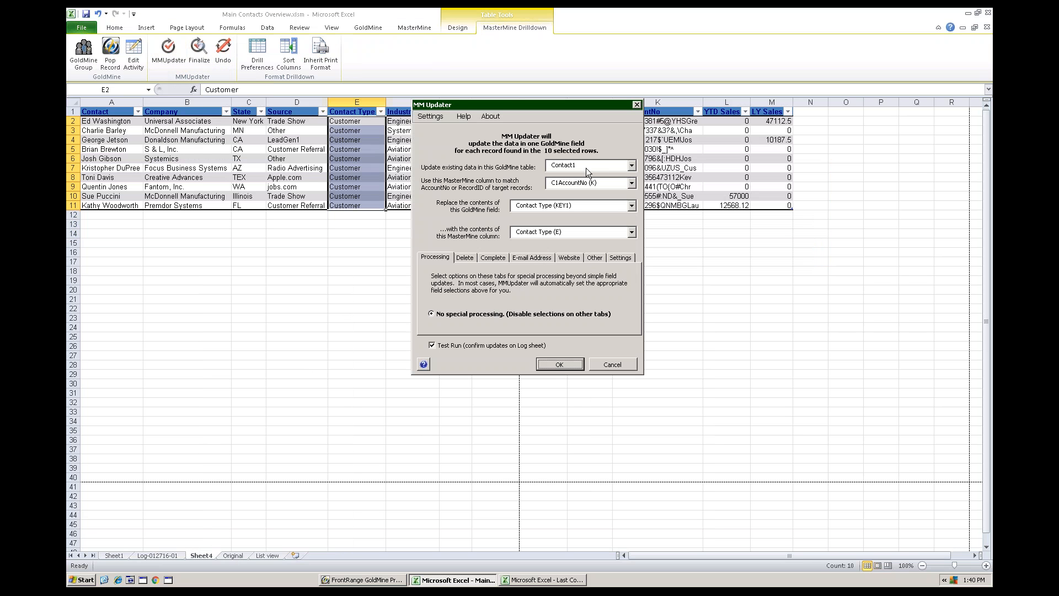
click(631, 166)
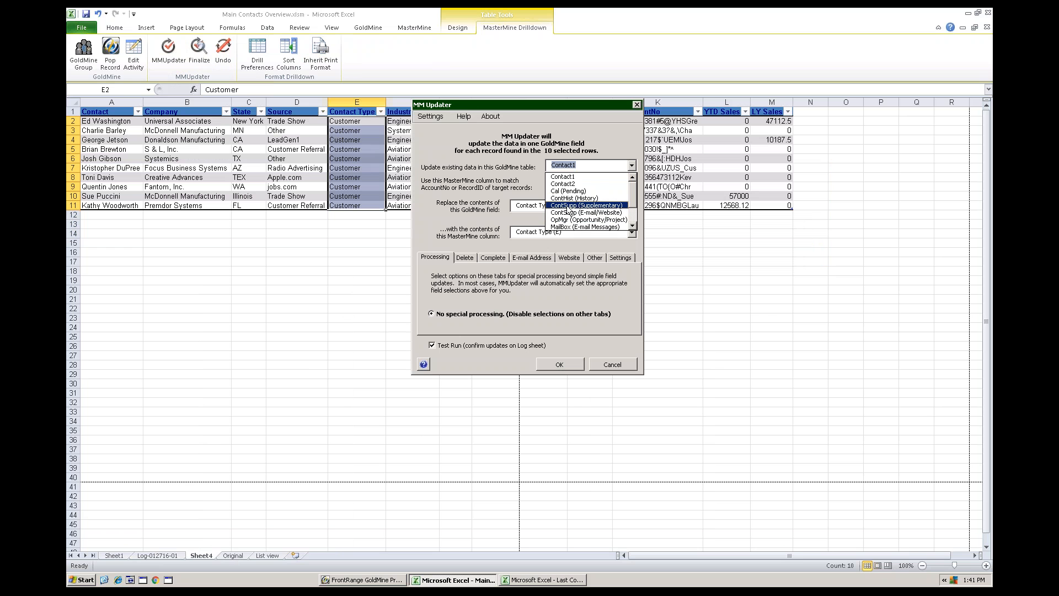
click(632, 221)
drag(631, 215, 631, 221)
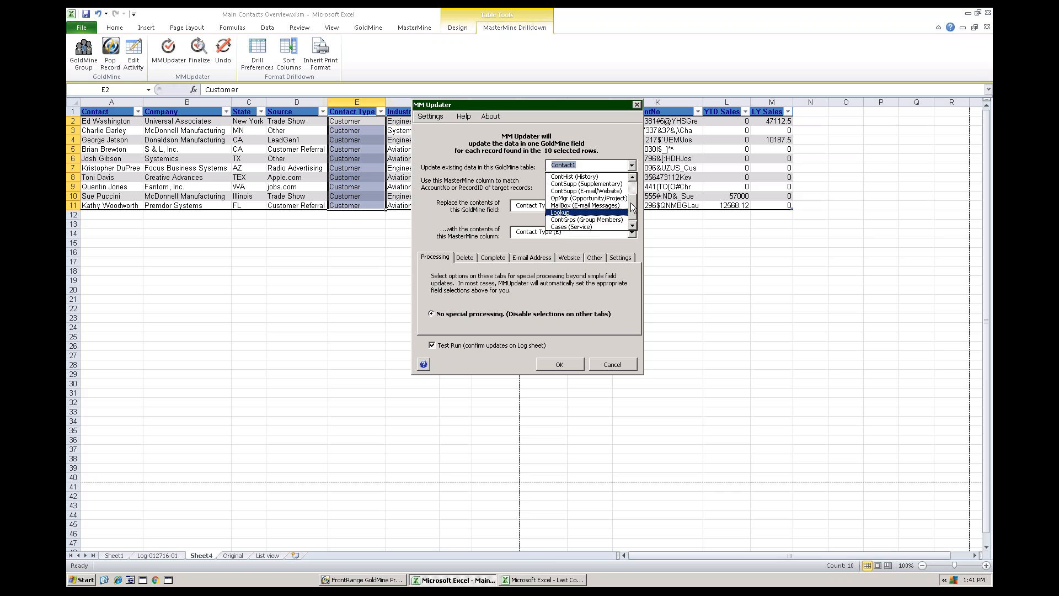
scroll(631, 204, up, 2)
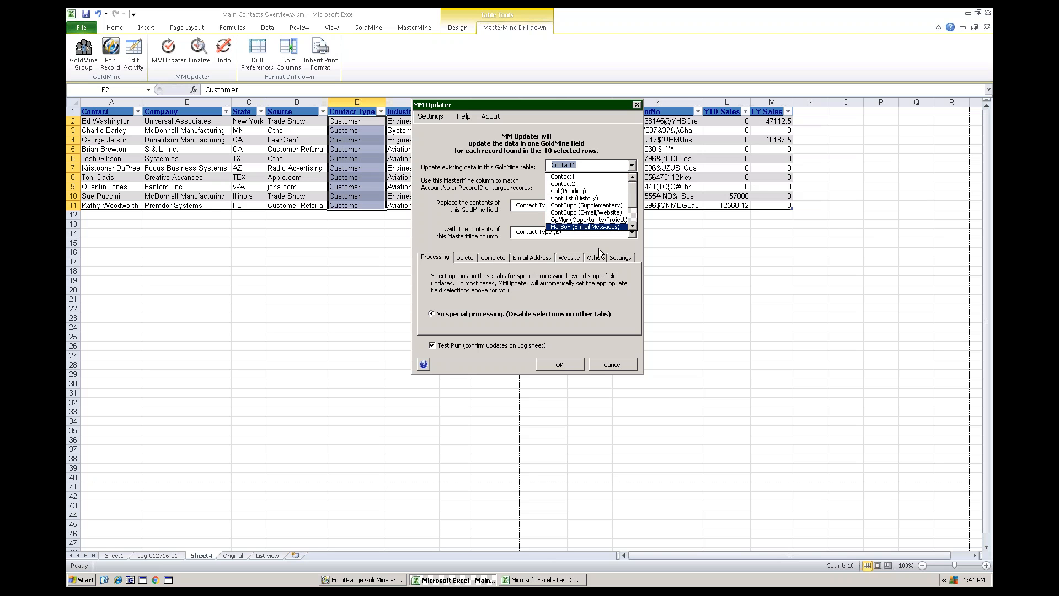
click(609, 363)
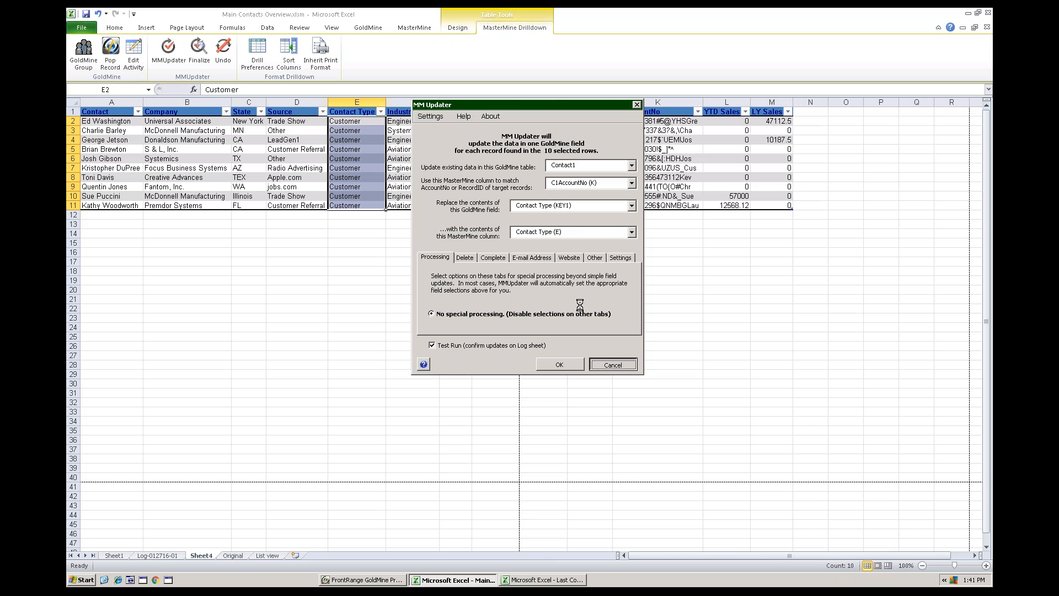
click(609, 364)
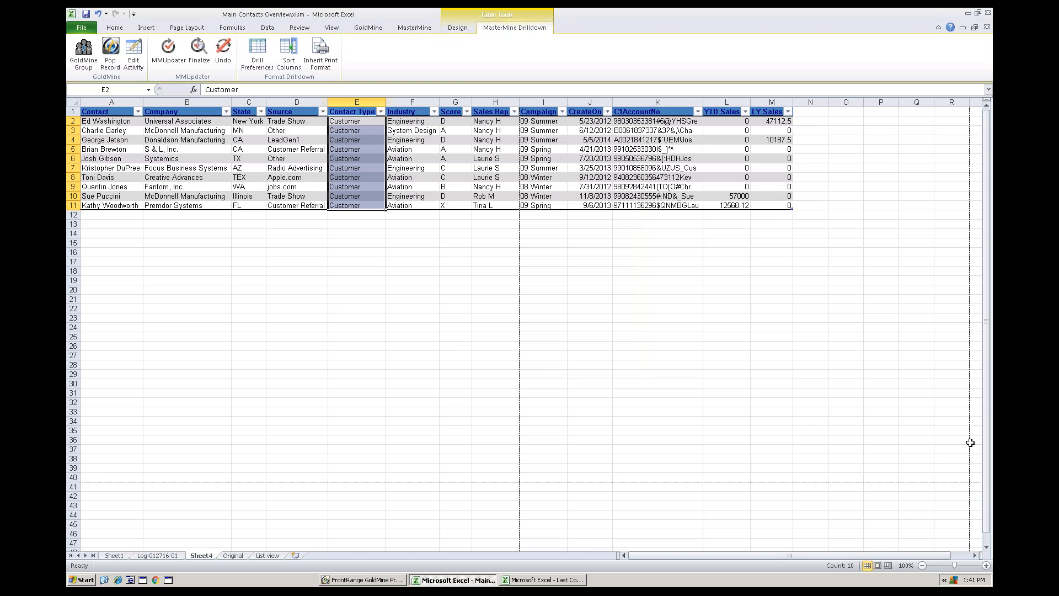
Step: Minimize the remote desktop session to return to the presentation's Agenda slide
key(alt+Tab)
key(alt+Tab)
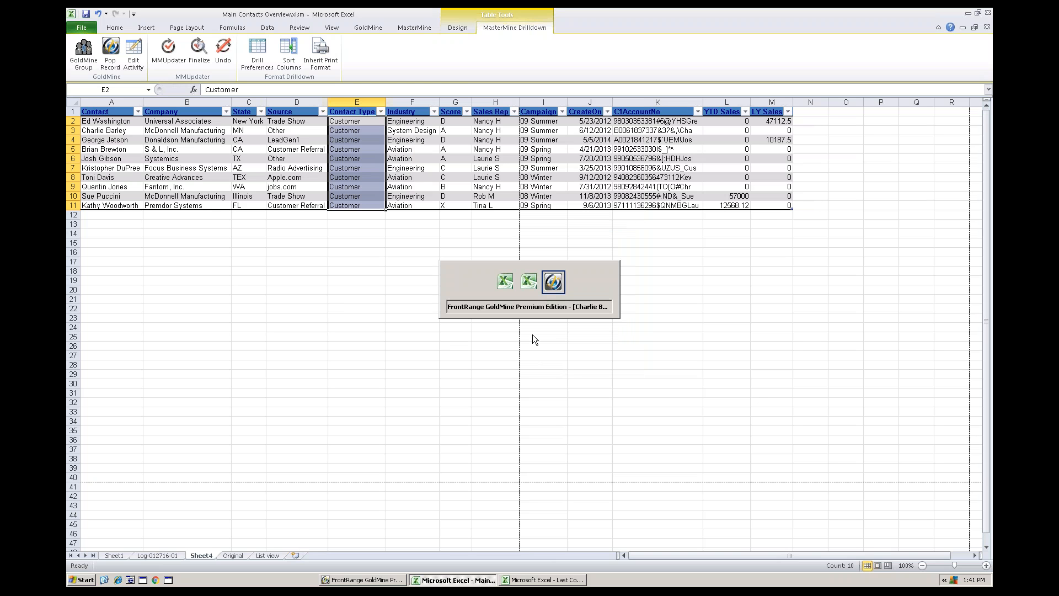
key(alt+Tab)
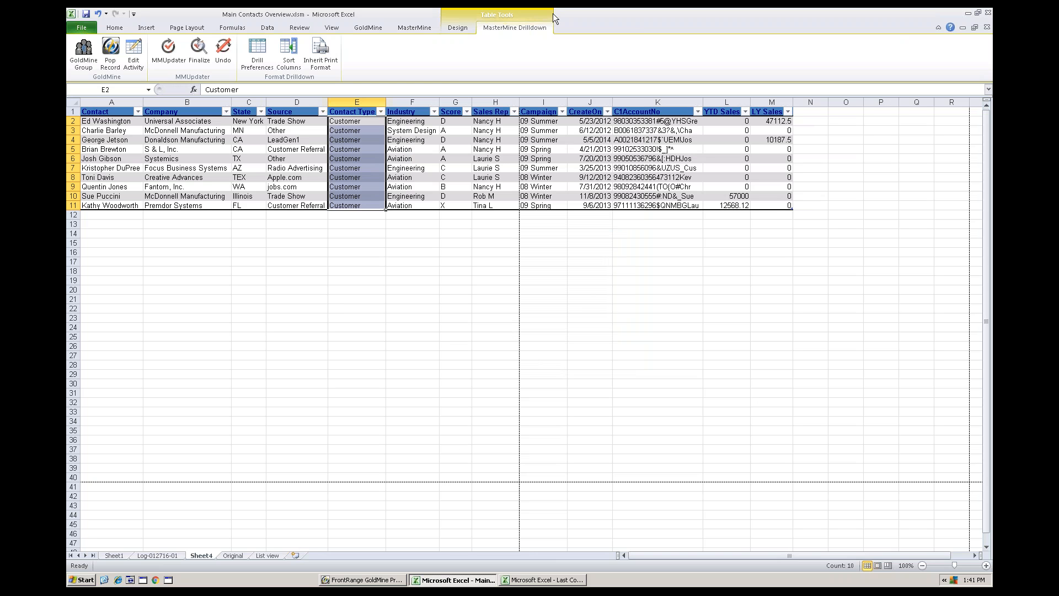
mouse_move(538, 13)
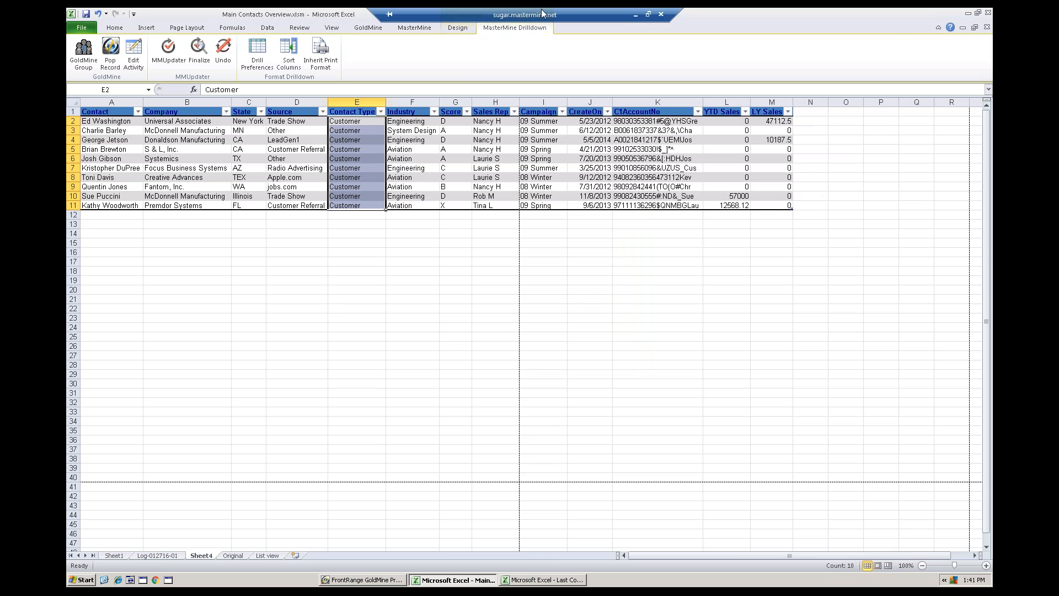
click(636, 15)
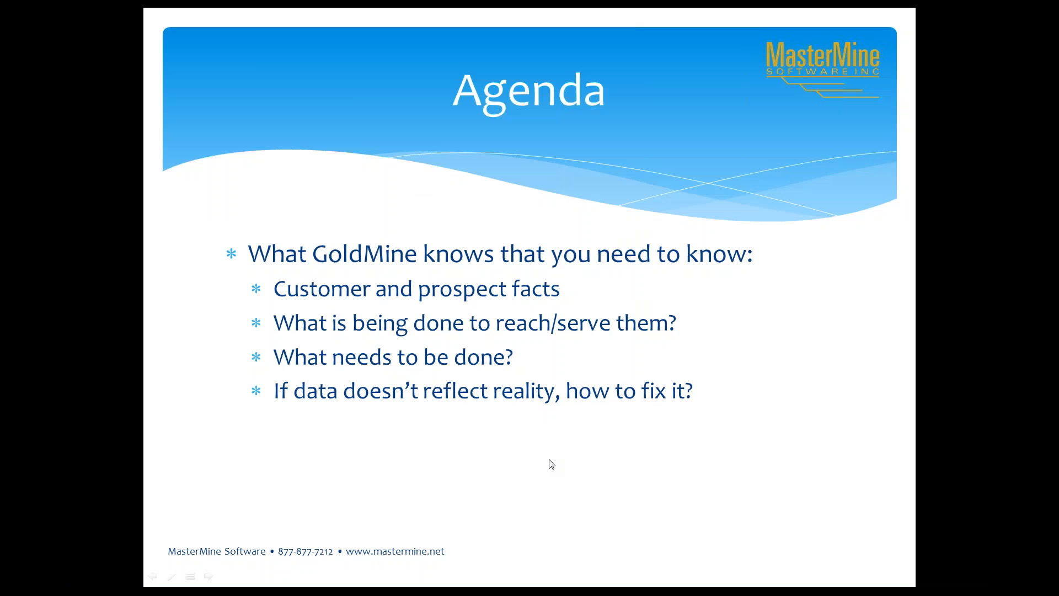
click(951, 456)
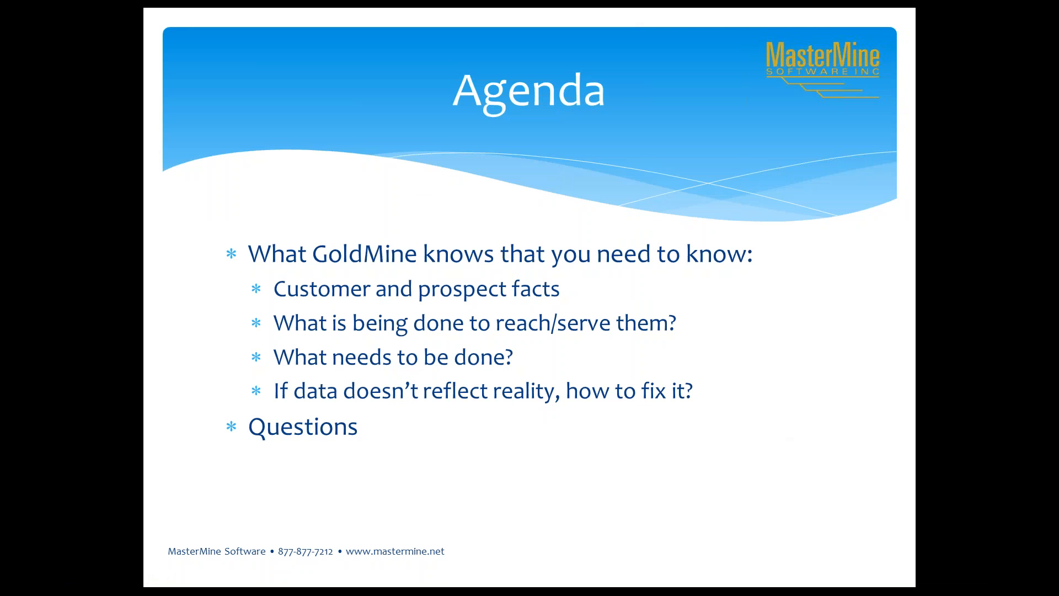
key(Right)
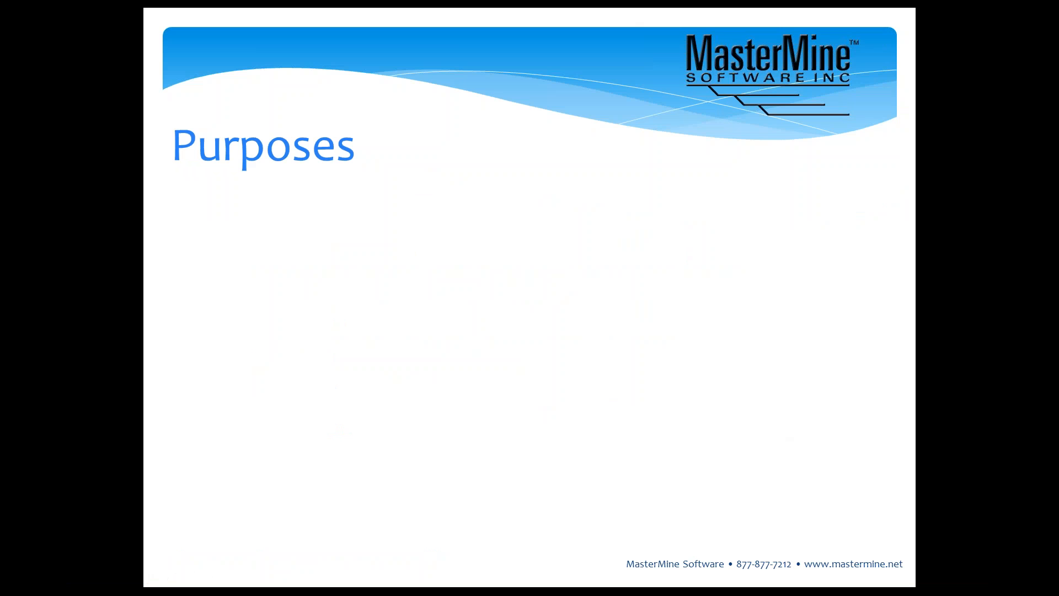
key(Right)
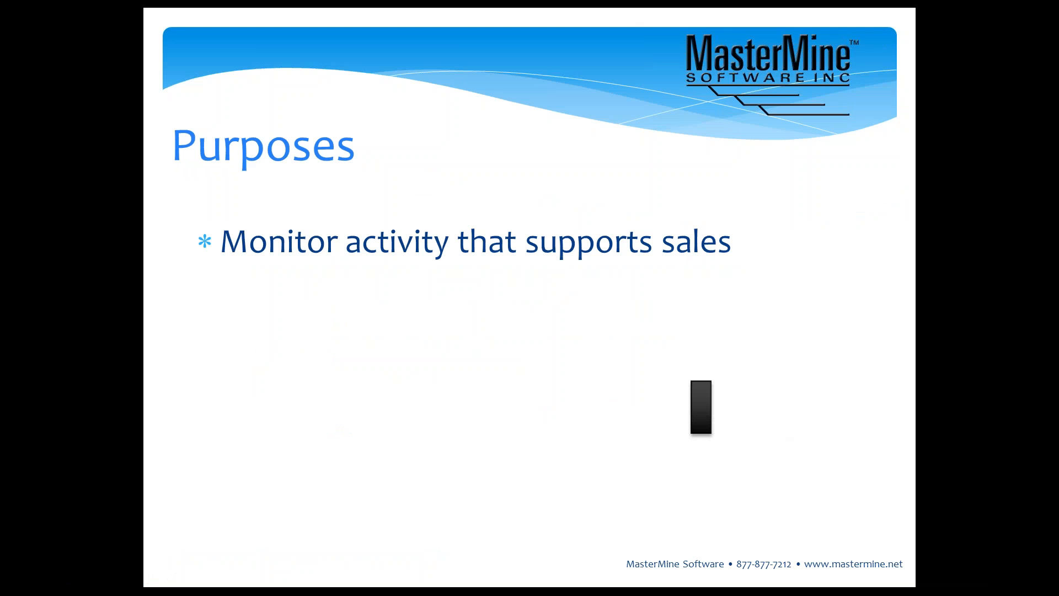